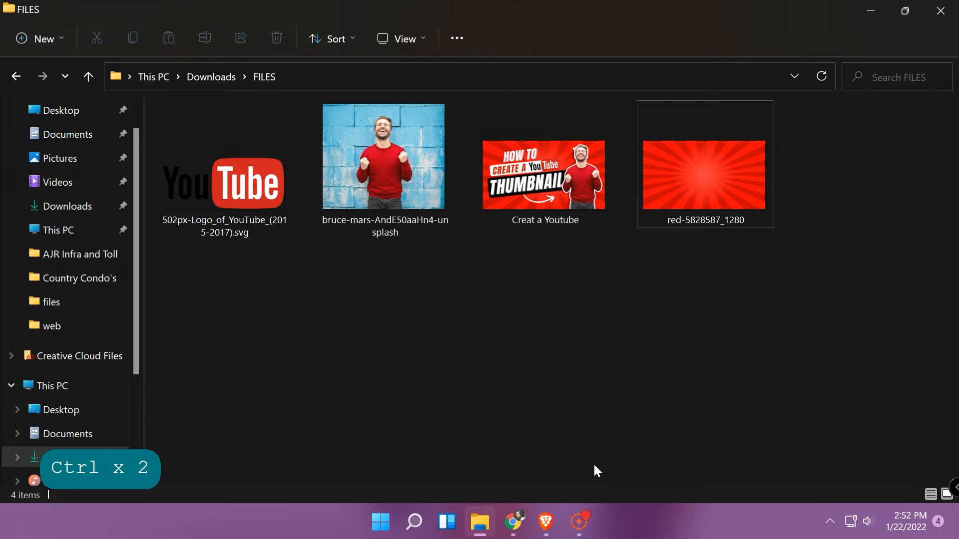
Switch to the new Chrome window and search the web for CANVA
{"action": "mouse_move", "coordinate": [513, 521]}
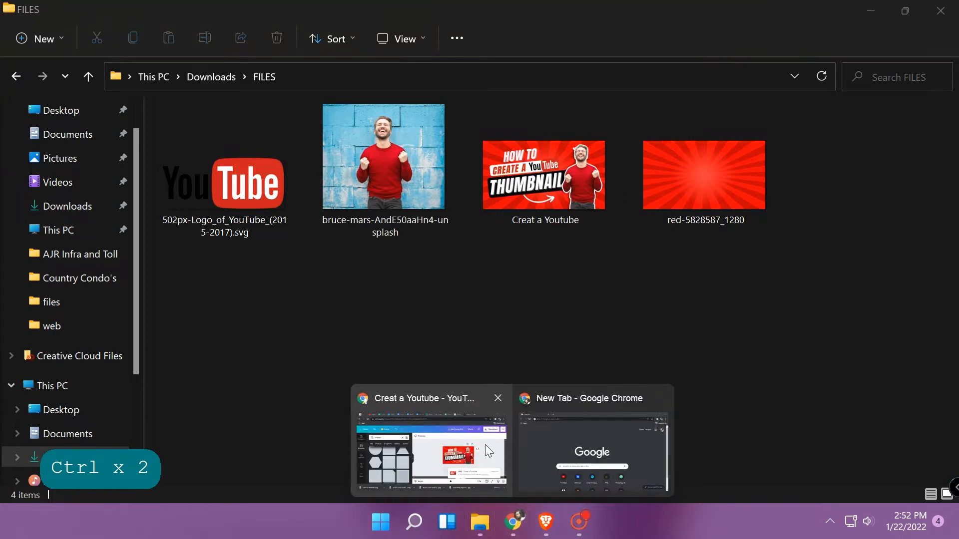
{"action": "left_click", "coordinate": [581, 442]}
{"action": "left_click", "coordinate": [191, 44]}
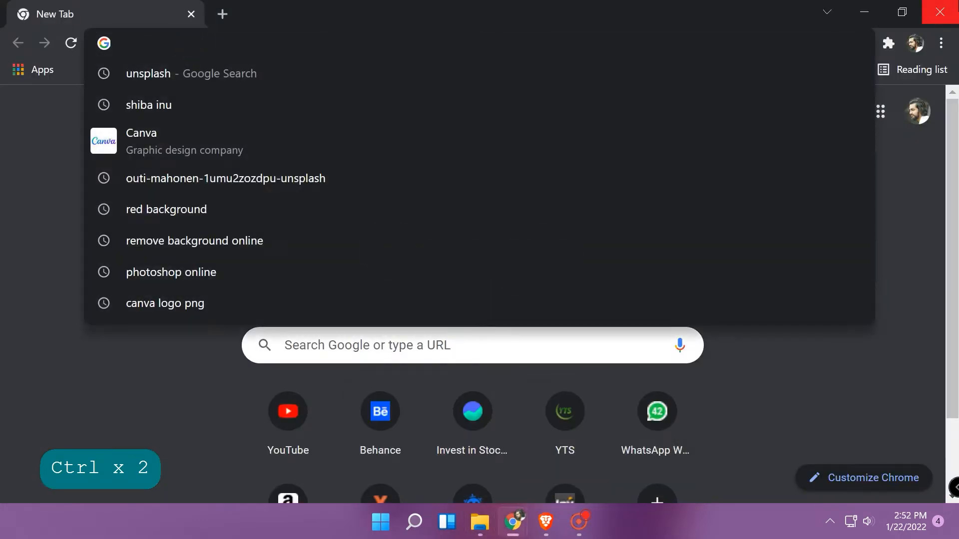
{"action": "type", "text": "CANVA"}
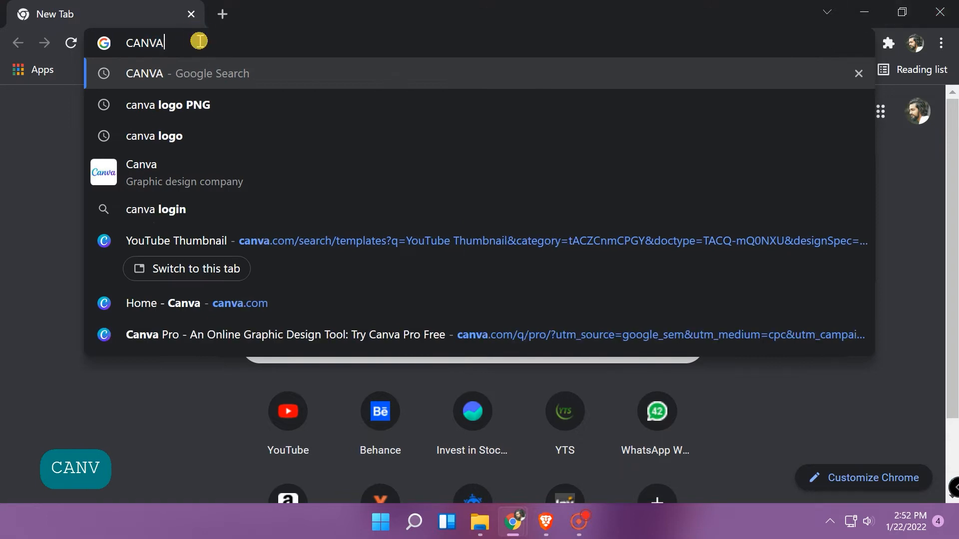
{"action": "key", "text": "Return"}
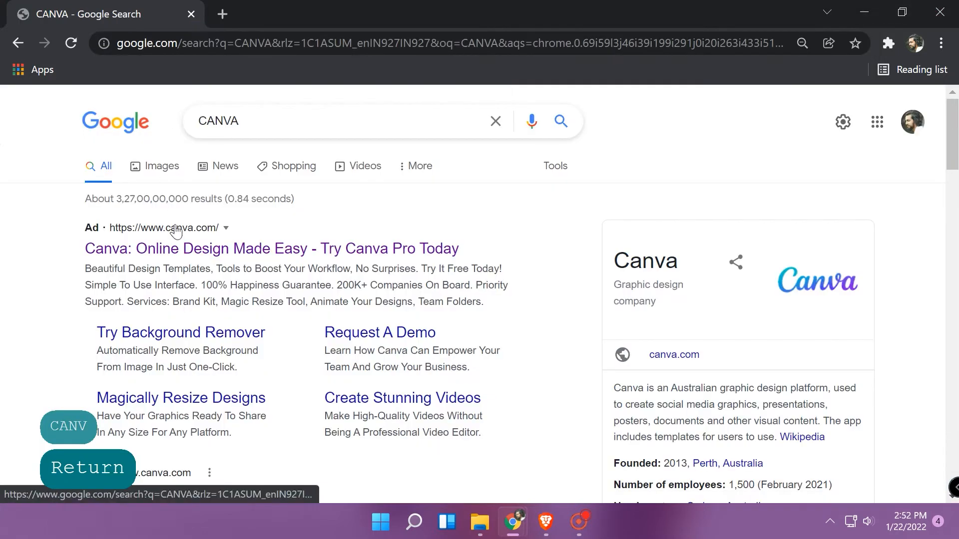
Open the Canva website from the search results and log in to the account
{"action": "left_click", "coordinate": [200, 250]}
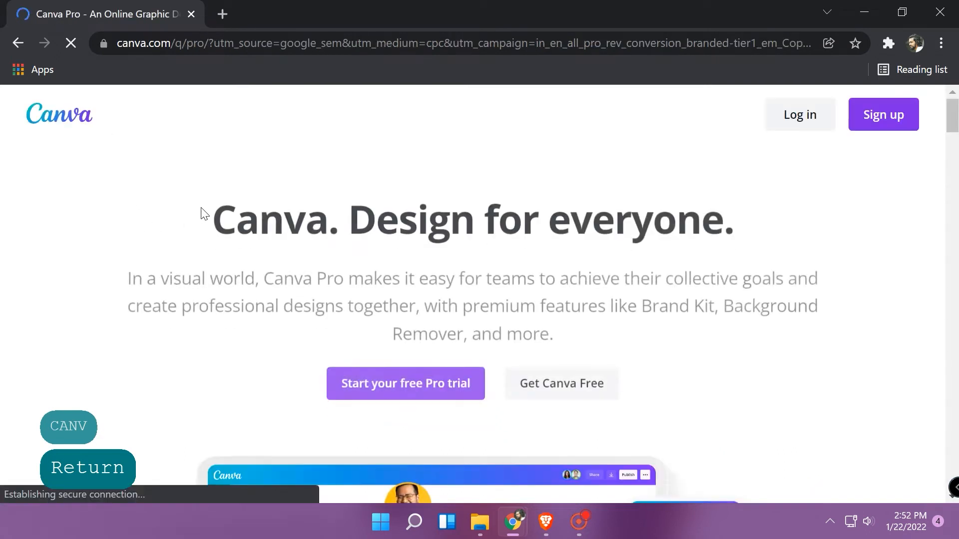
{"action": "left_click", "coordinate": [909, 126]}
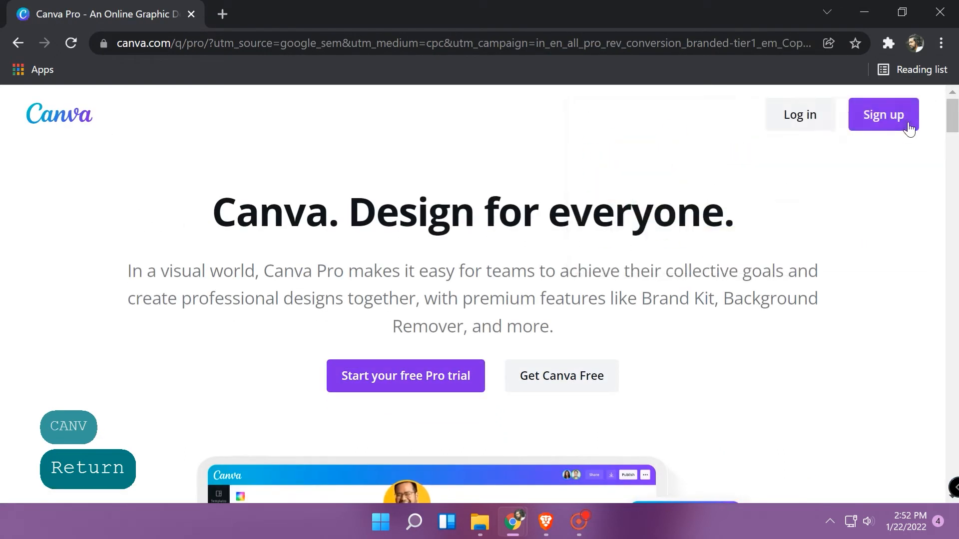
{"action": "left_click", "coordinate": [800, 119]}
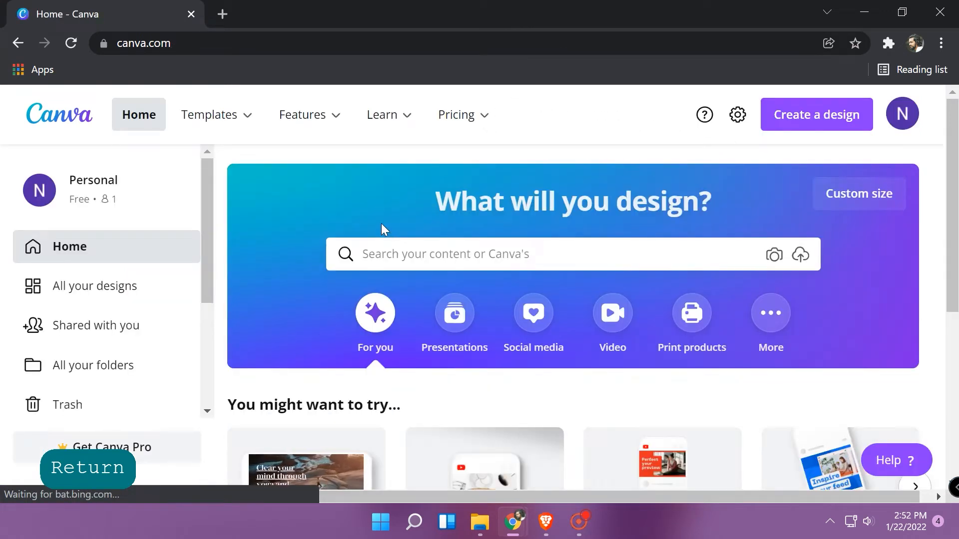
Search Canva's templates for THUM and open the suggested YouTube Thumbnail category
{"action": "left_click", "coordinate": [424, 252]}
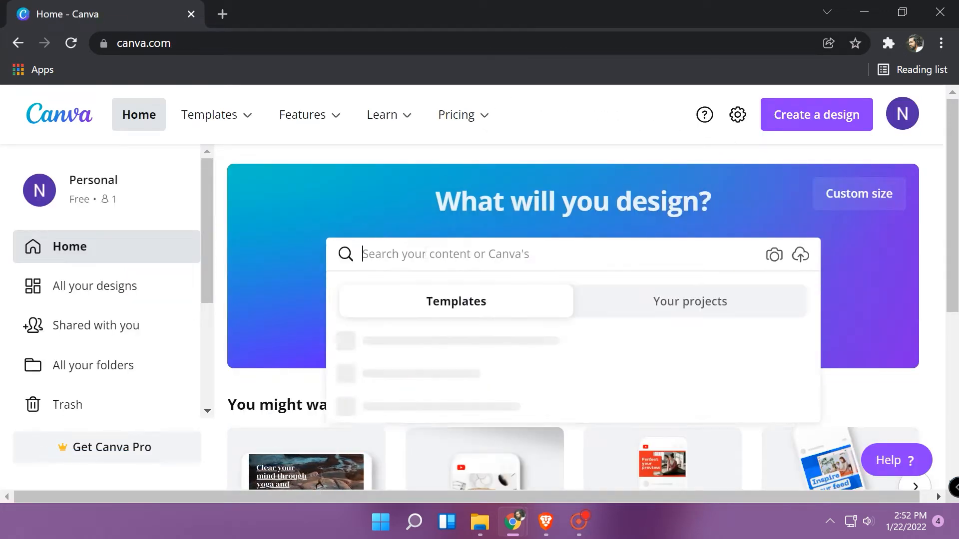
{"action": "type", "text": "THUM"}
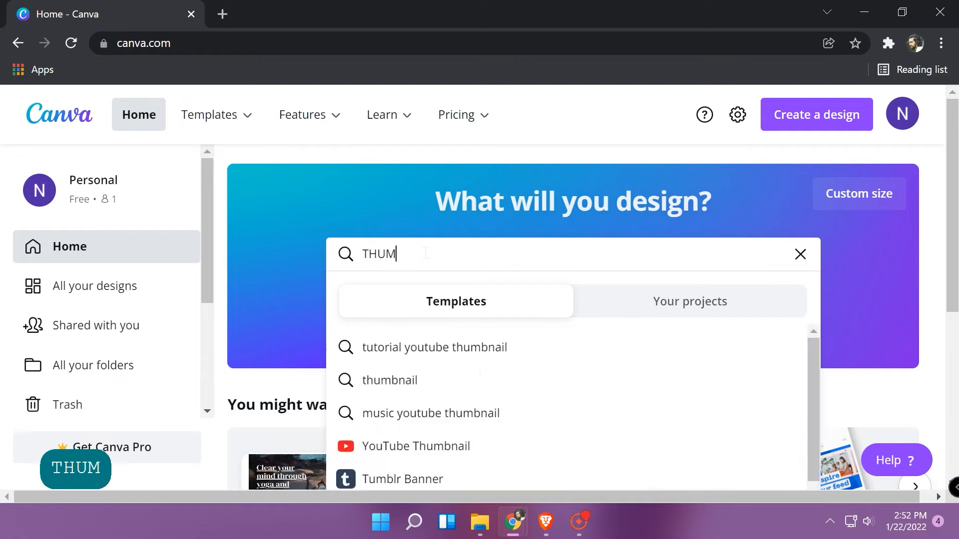
{"action": "left_click", "coordinate": [417, 445]}
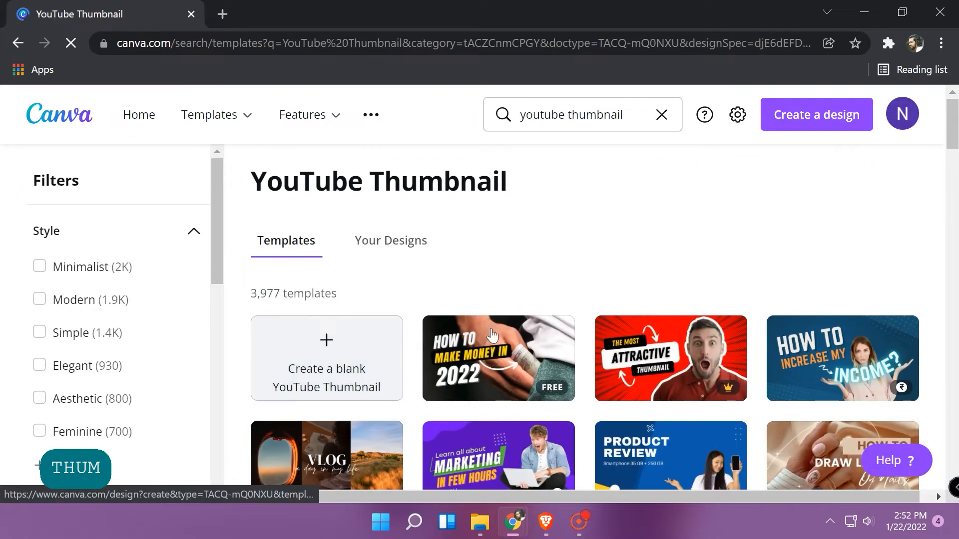
Browse the YouTube Thumbnail templates and open the free "How to make money in 2022" template for editing
{"action": "scroll", "coordinate": [499, 390], "scroll_direction": "down", "scroll_amount": 10}
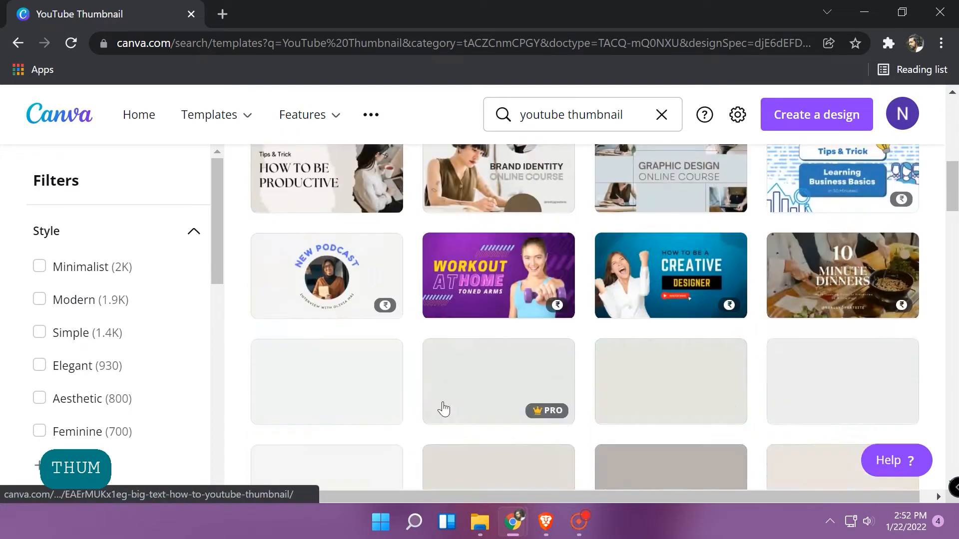
{"action": "scroll", "coordinate": [748, 284], "scroll_direction": "down", "scroll_amount": 5}
{"action": "scroll", "coordinate": [498, 325], "scroll_direction": "up", "scroll_amount": 12}
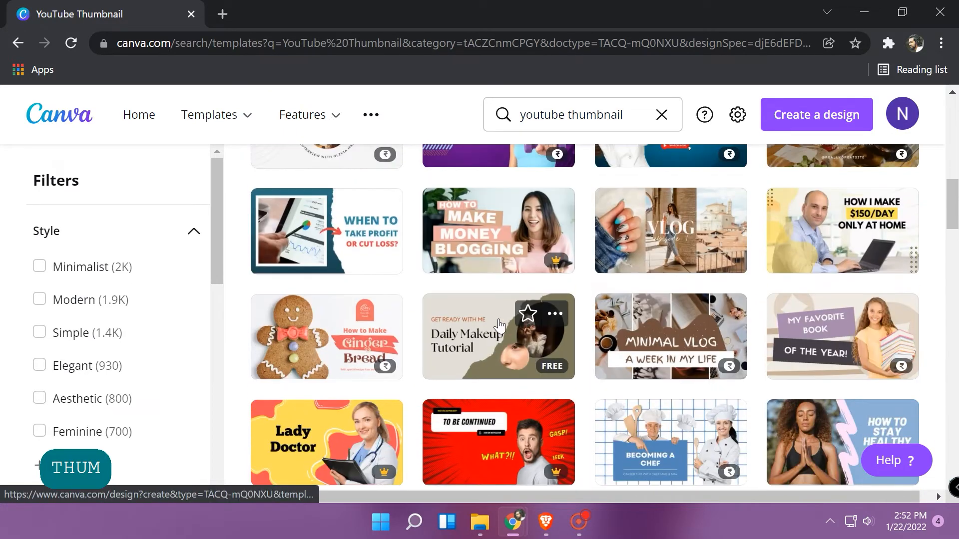
{"action": "scroll", "coordinate": [498, 318], "scroll_direction": "up", "scroll_amount": 8}
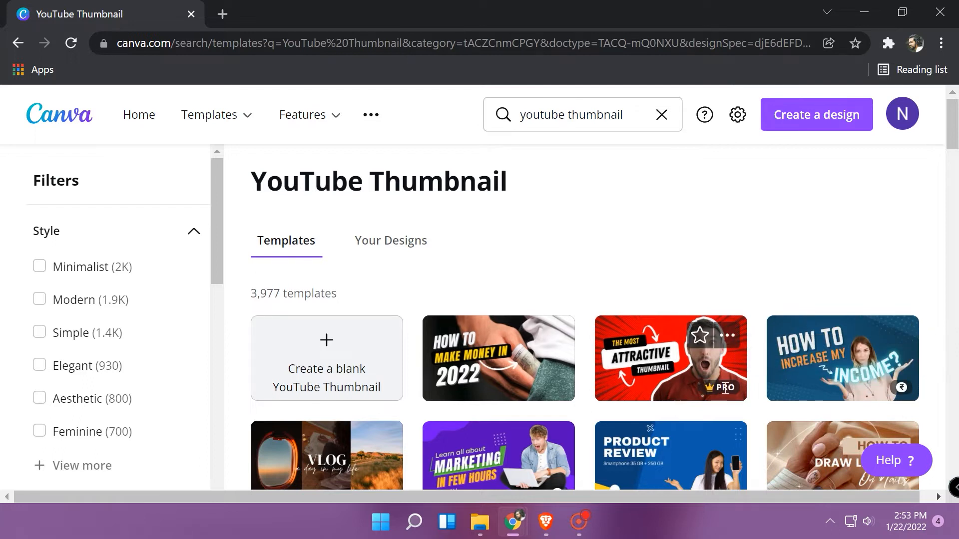
{"action": "left_click", "coordinate": [488, 375]}
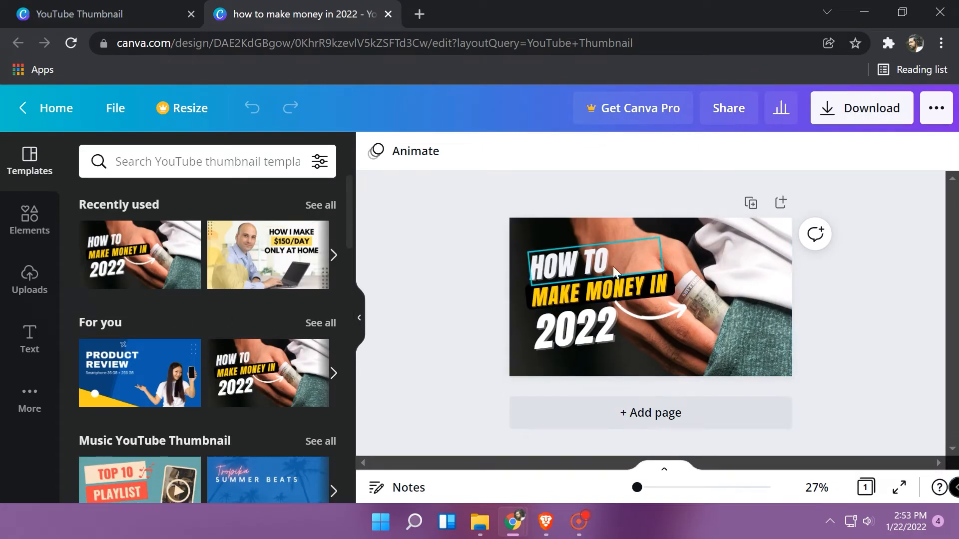
Replace the yellow "MAKE MONEY IN" text with "CREATE A"
{"action": "left_click", "coordinate": [597, 295]}
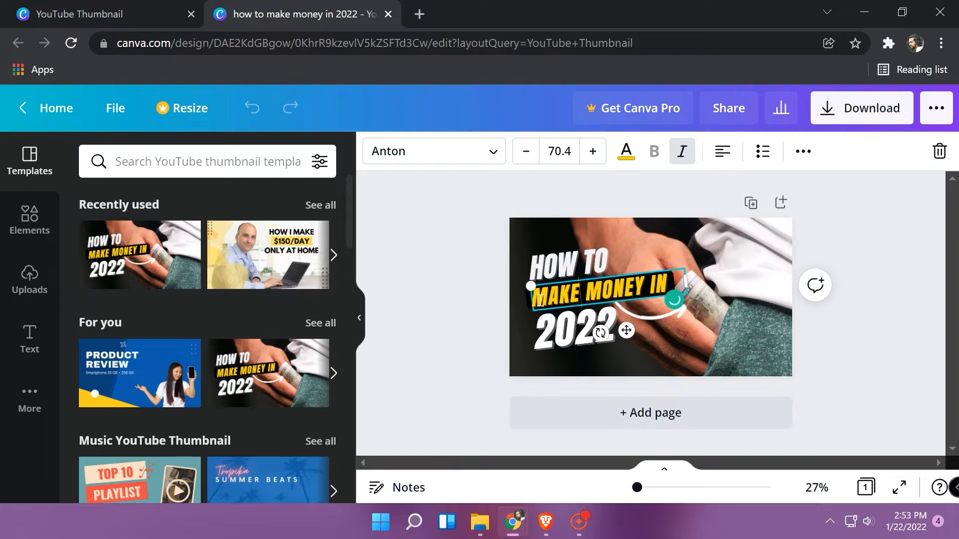
{"action": "left_click_drag", "start_coordinate": [536, 298], "coordinate": [713, 274]}
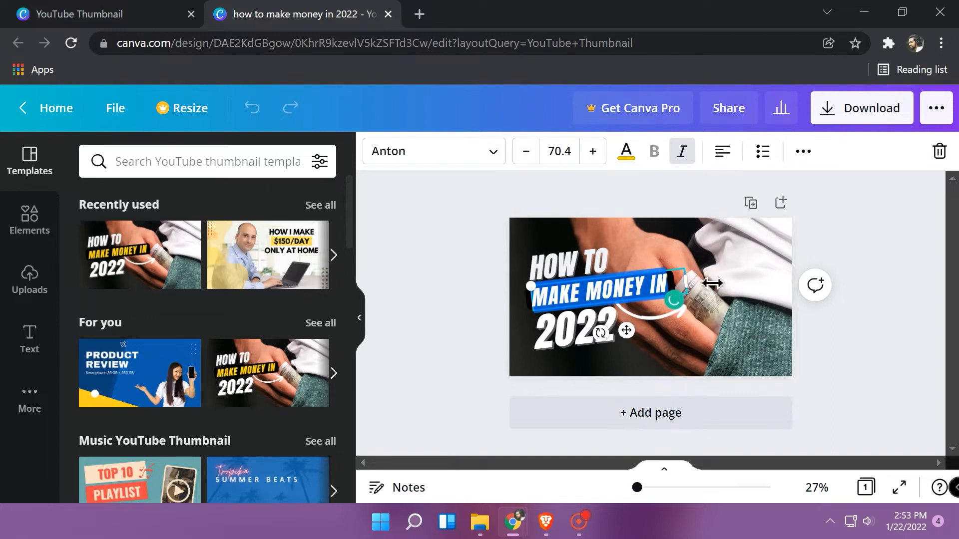
{"action": "type", "text": "CR"}
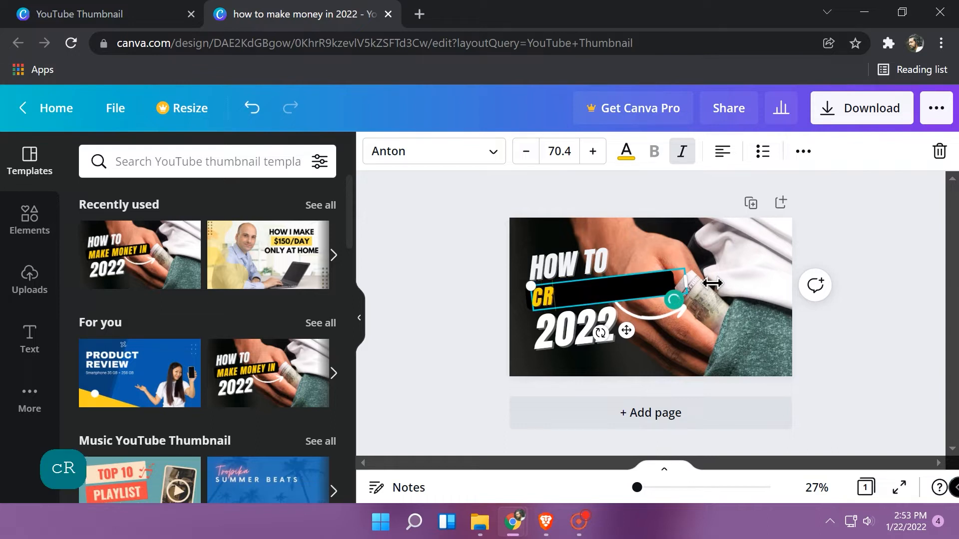
{"action": "type", "text": "EATE"}
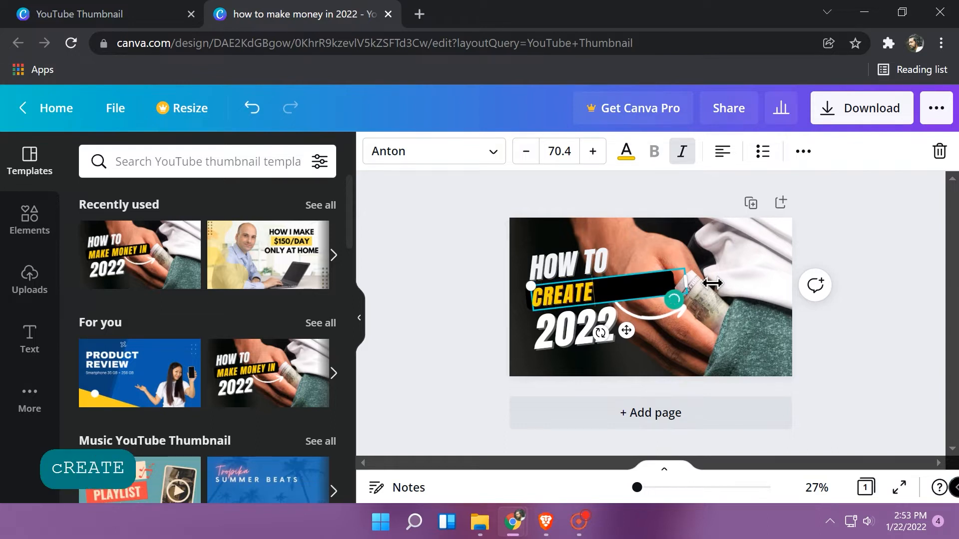
{"action": "type", "text": " A"}
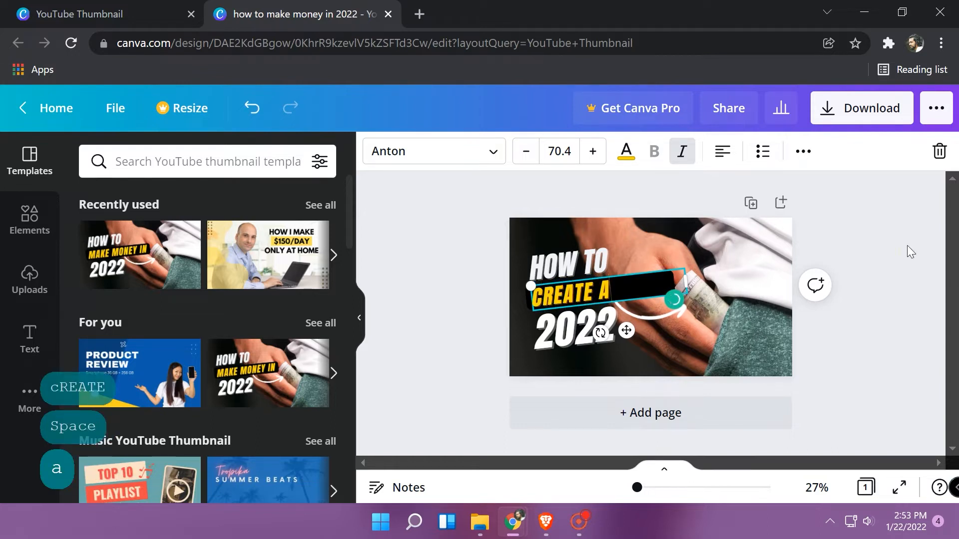
{"action": "left_click", "coordinate": [855, 299]}
Replace the large "2022" text with "tHUMBNAIL"
{"action": "left_click", "coordinate": [589, 334]}
{"action": "left_click", "coordinate": [592, 335]}
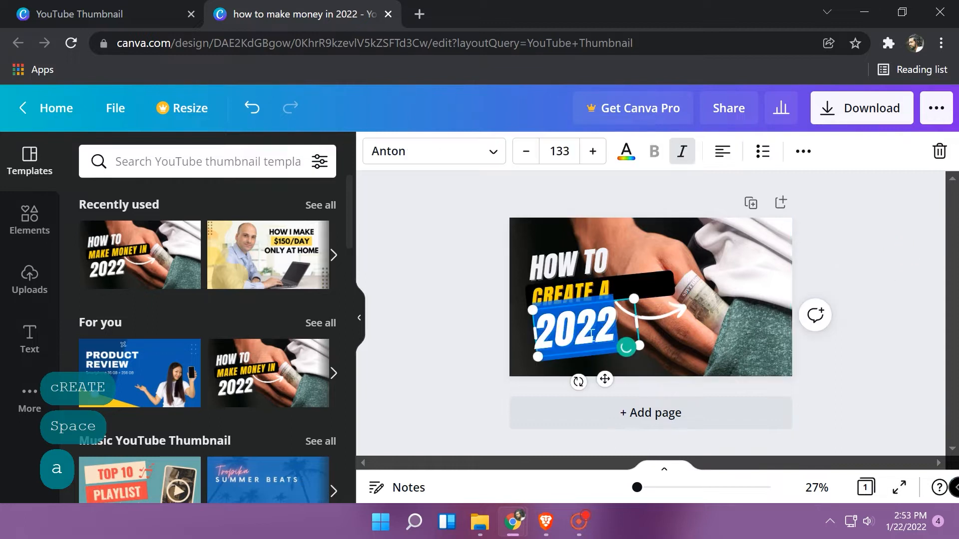
{"action": "type", "text": "tHUM"}
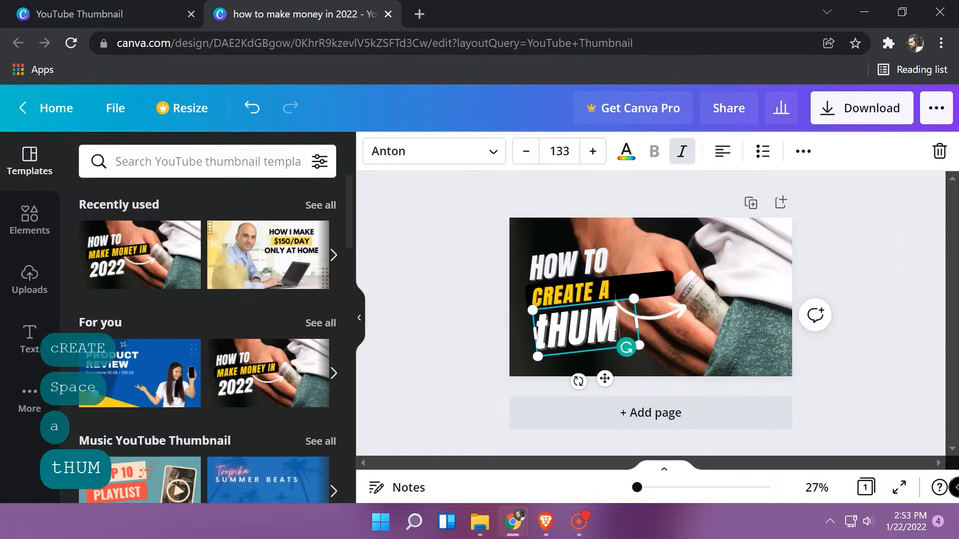
{"action": "type", "text": "BNAIL"}
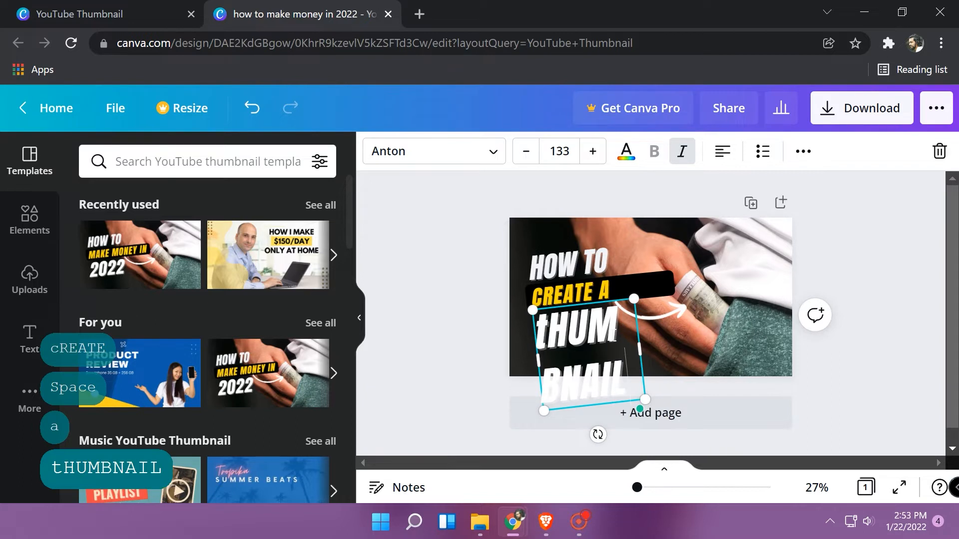
{"action": "left_click", "coordinate": [891, 370]}
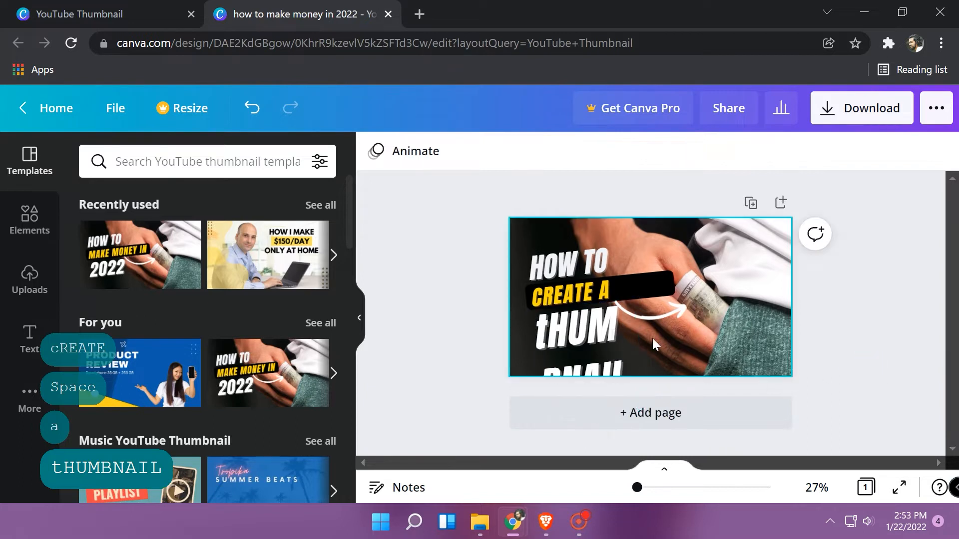
Widen the "tHUMBNAIL" text box so that the word fits on a single line
{"action": "left_click", "coordinate": [575, 371]}
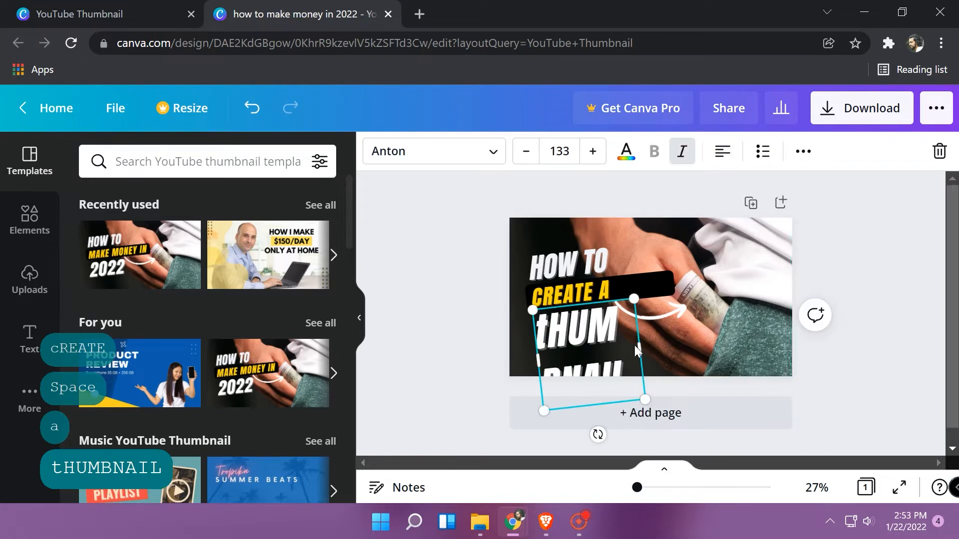
{"action": "left_click", "coordinate": [359, 319]}
{"action": "left_click_drag", "start_coordinate": [493, 353], "coordinate": [563, 337]}
{"action": "left_click", "coordinate": [825, 347]}
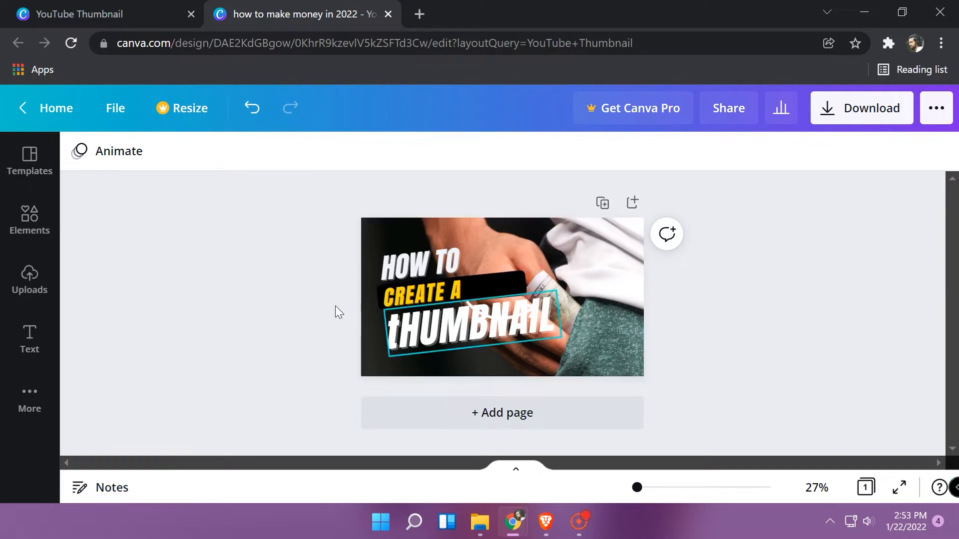
Upload the YouTube logo 502px-Logo_of_YouTube_(2015-2017).svg from the FILES folder in Downloads
{"action": "left_click", "coordinate": [31, 293]}
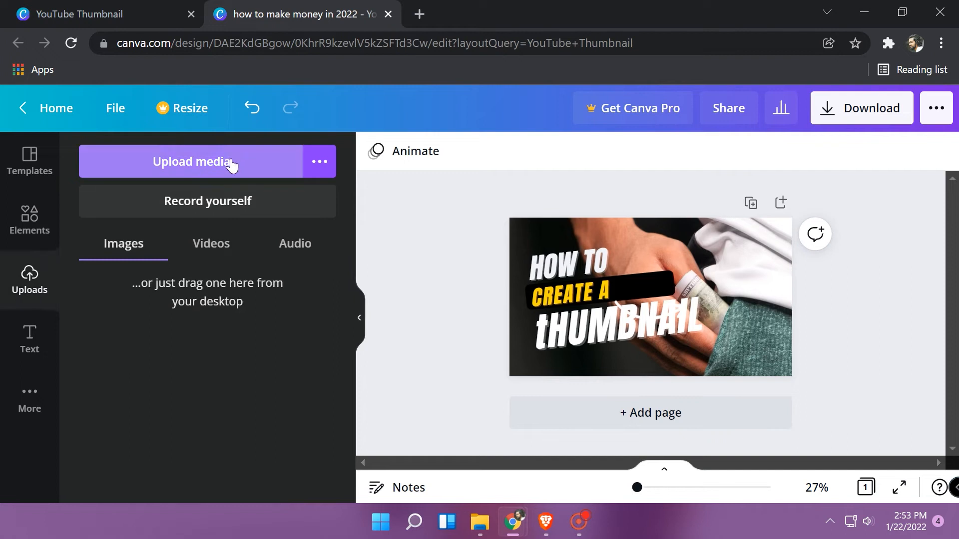
{"action": "left_click", "coordinate": [229, 161]}
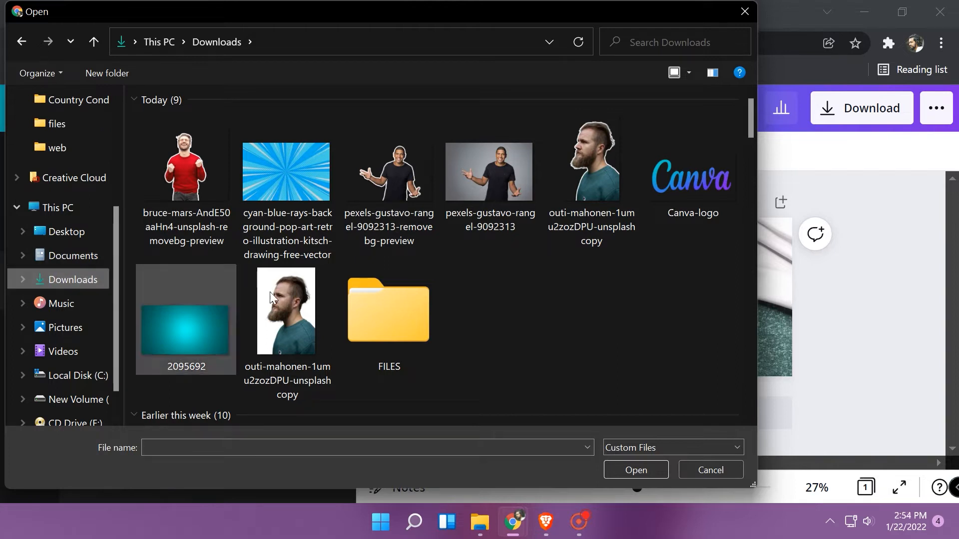
{"action": "double_click", "coordinate": [388, 310]}
{"action": "left_click", "coordinate": [175, 150]}
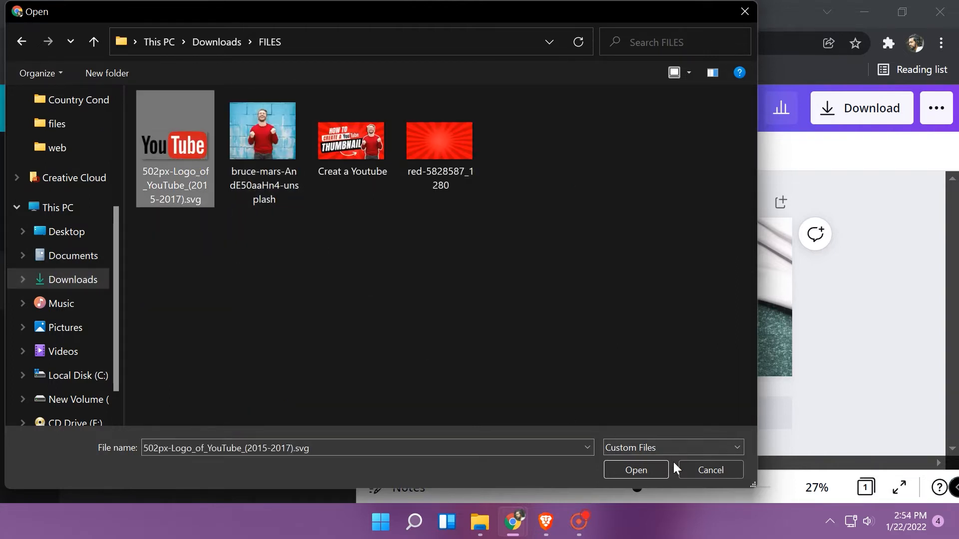
{"action": "left_click", "coordinate": [644, 470]}
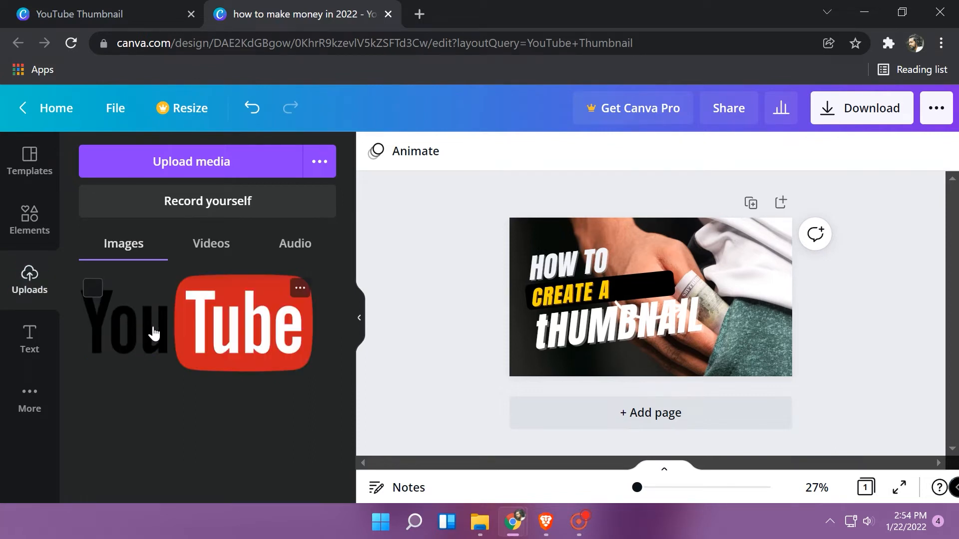
Add the uploaded YouTube logo to the thumbnail, scale it down and place it at the end of the black bar
{"action": "left_click", "coordinate": [153, 333]}
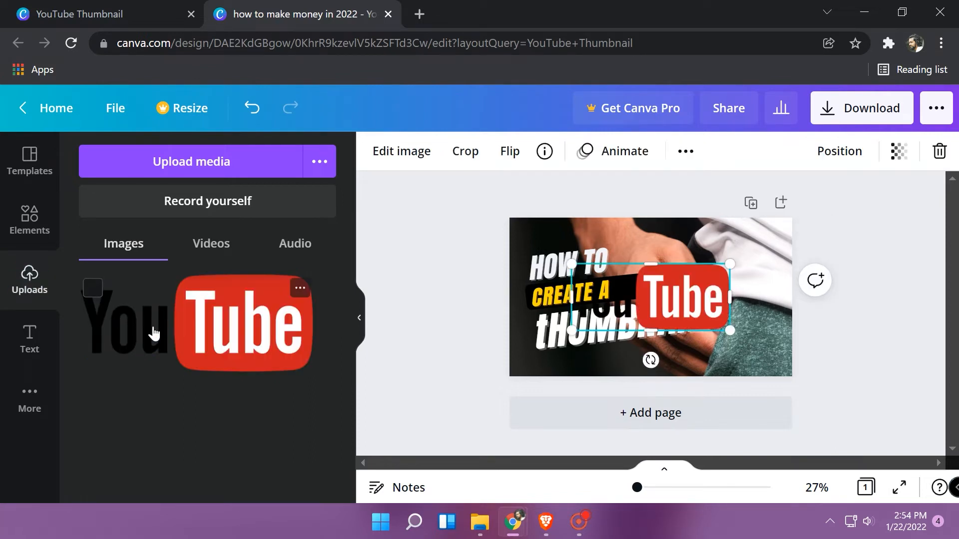
{"action": "left_click", "coordinate": [873, 345]}
{"action": "left_click", "coordinate": [688, 306]}
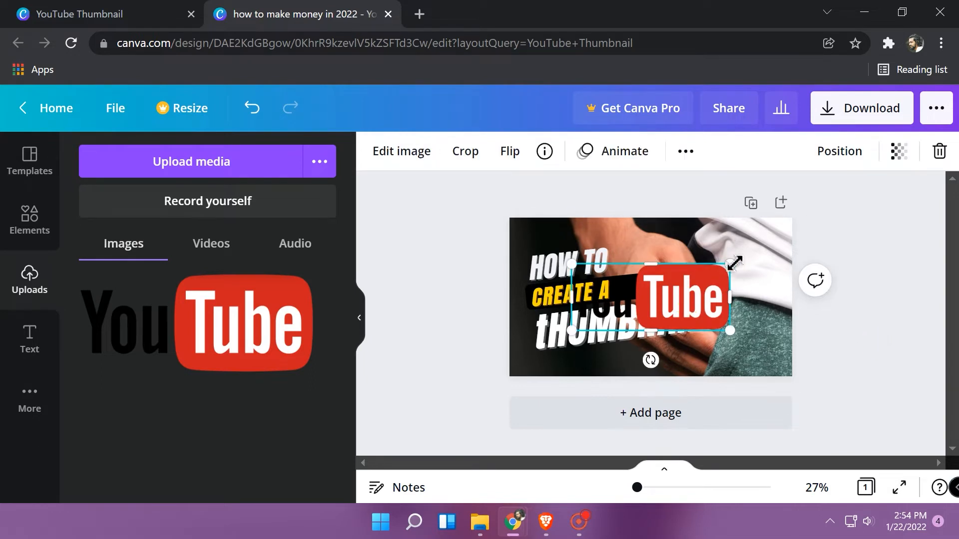
{"action": "left_click_drag", "start_coordinate": [734, 262], "coordinate": [627, 325]}
{"action": "key", "text": "ctrl+z"}
{"action": "key", "text": "ctrl+z"}
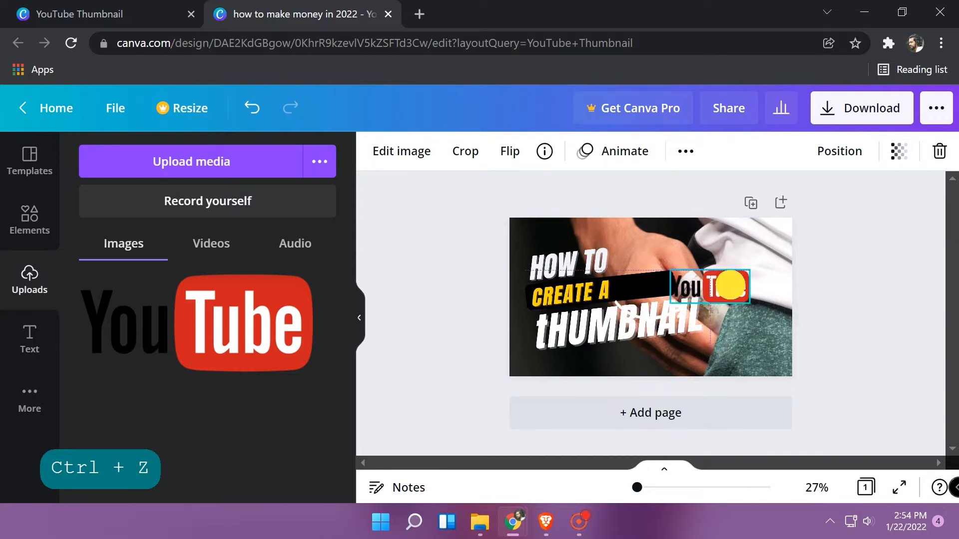
Narrow the "CREATE A" text box so that its frame fits the text
{"action": "left_click", "coordinate": [629, 297]}
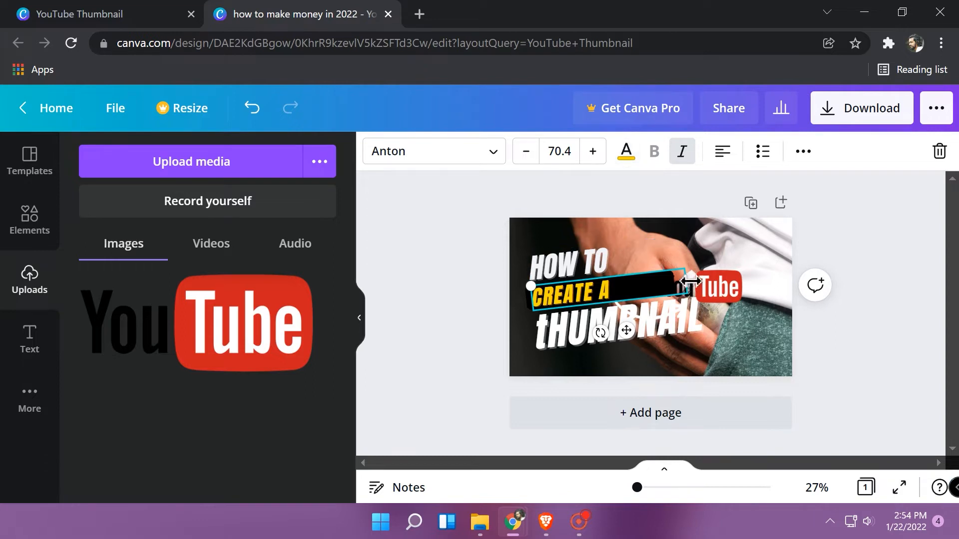
{"action": "left_click_drag", "start_coordinate": [685, 283], "coordinate": [645, 286]}
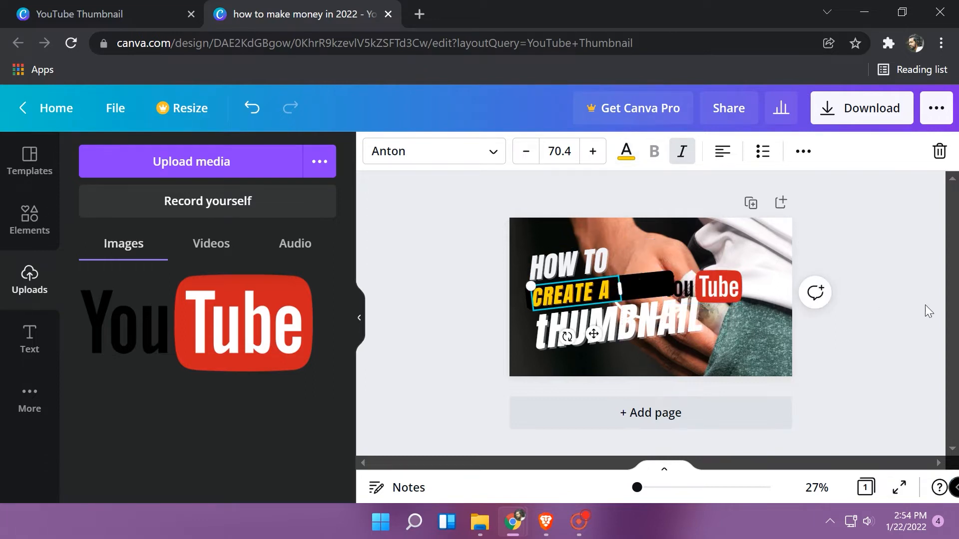
{"action": "left_click", "coordinate": [901, 345]}
Change the fill of the black bar behind "CREATE A" to white
{"action": "left_click", "coordinate": [648, 287]}
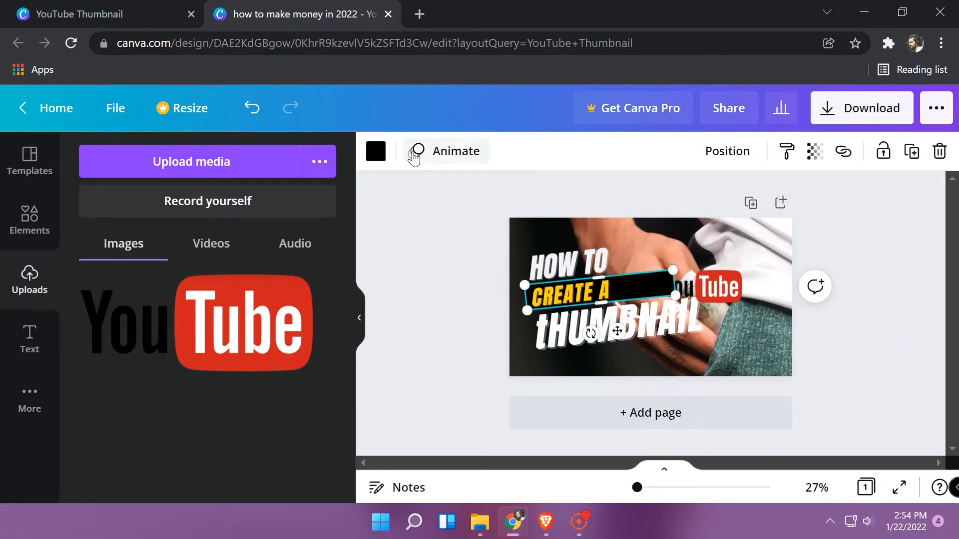
{"action": "left_click", "coordinate": [376, 151]}
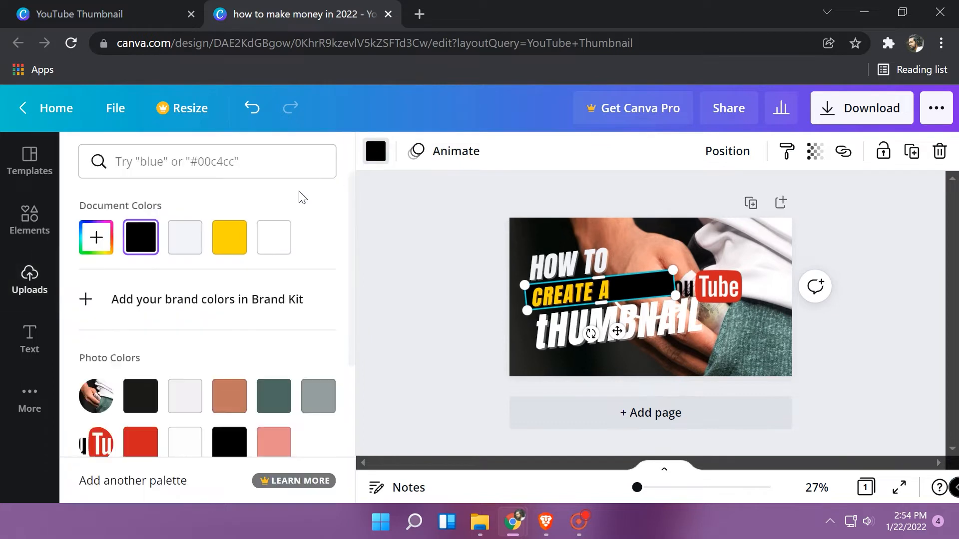
{"action": "left_click", "coordinate": [278, 237]}
{"action": "left_click", "coordinate": [433, 339]}
{"action": "left_click", "coordinate": [727, 291]}
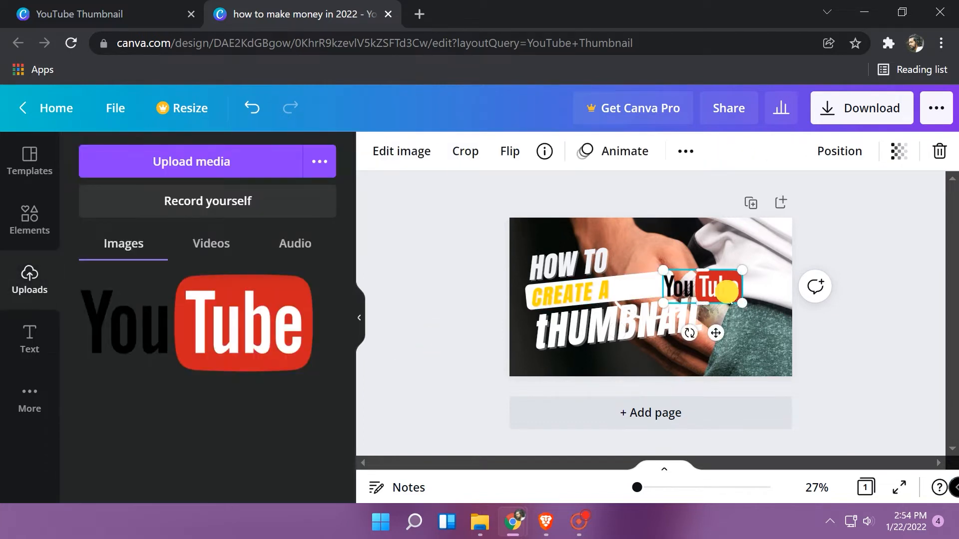
{"action": "left_click", "coordinate": [911, 397]}
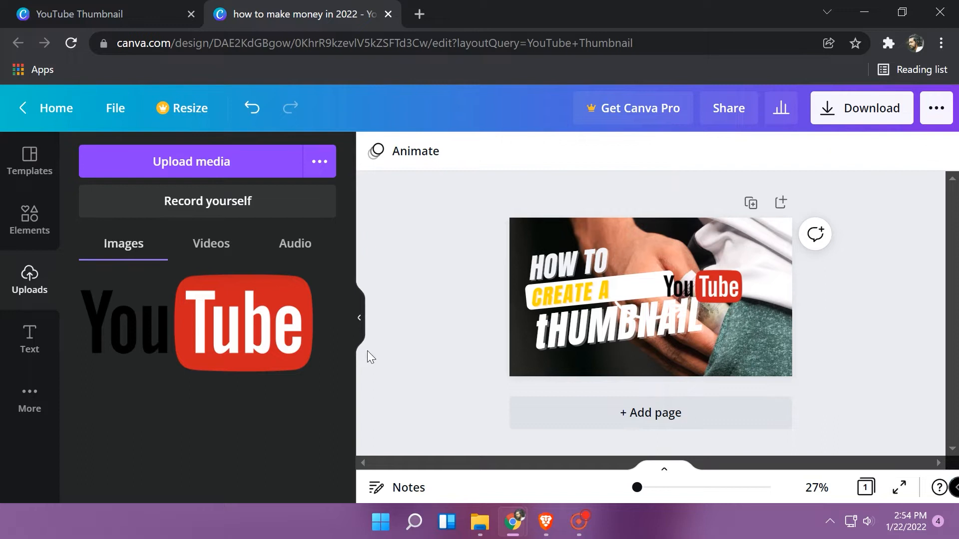
Tilt the YouTube logo to match the slanted white bar and move it directly beside "CREATE A"
{"action": "left_click", "coordinate": [359, 317]}
{"action": "left_click", "coordinate": [555, 285]}
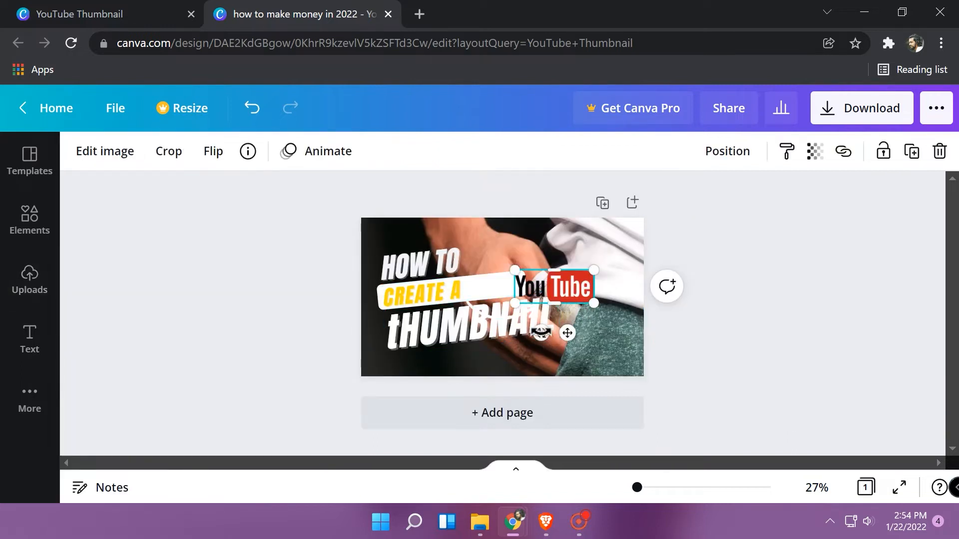
{"action": "left_click_drag", "start_coordinate": [542, 332], "coordinate": [546, 332]}
{"action": "left_click_drag", "start_coordinate": [563, 283], "coordinate": [517, 280]}
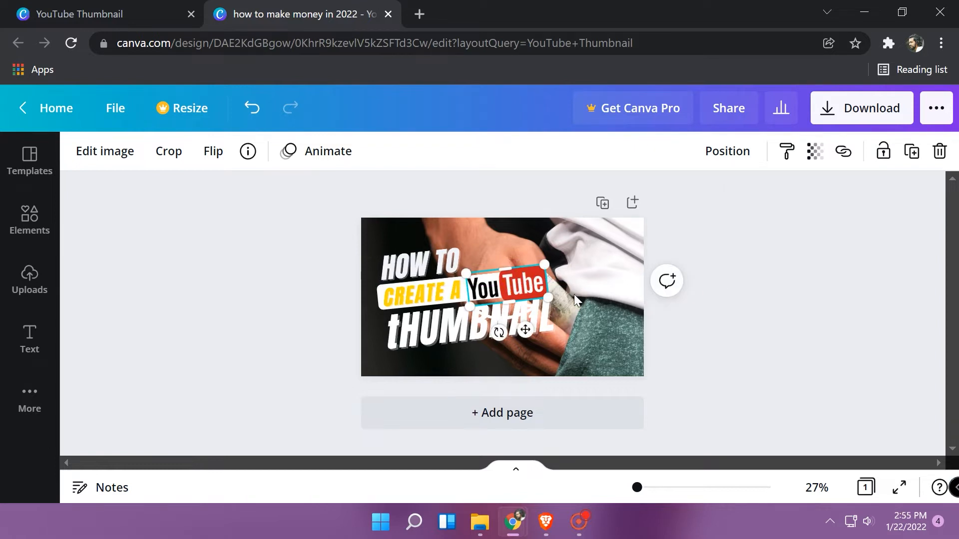
{"action": "left_click", "coordinate": [815, 288]}
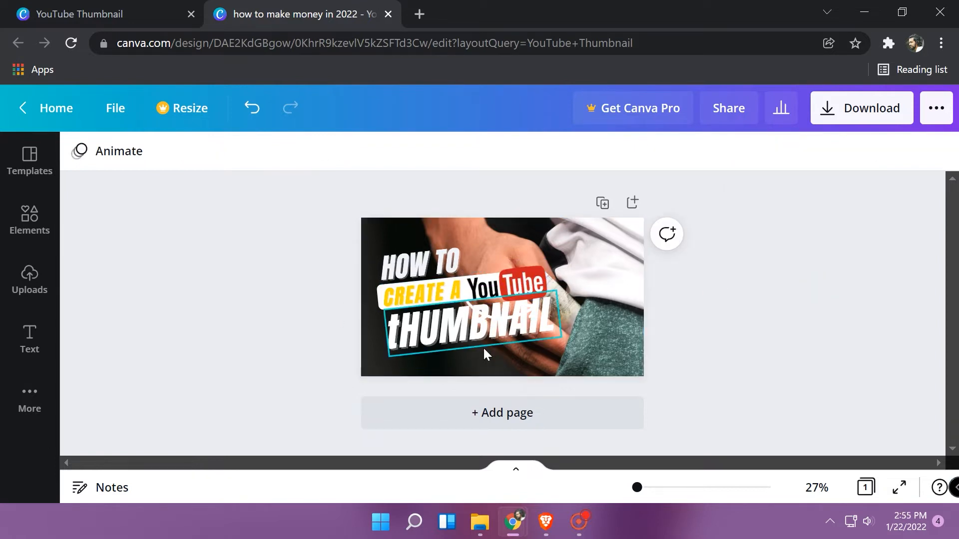
Replace the lowercase first letter of "tHUMBNAIL" with a capital T and widen the text box so the word fits on one line
{"action": "left_click", "coordinate": [404, 339]}
{"action": "left_click", "coordinate": [401, 330]}
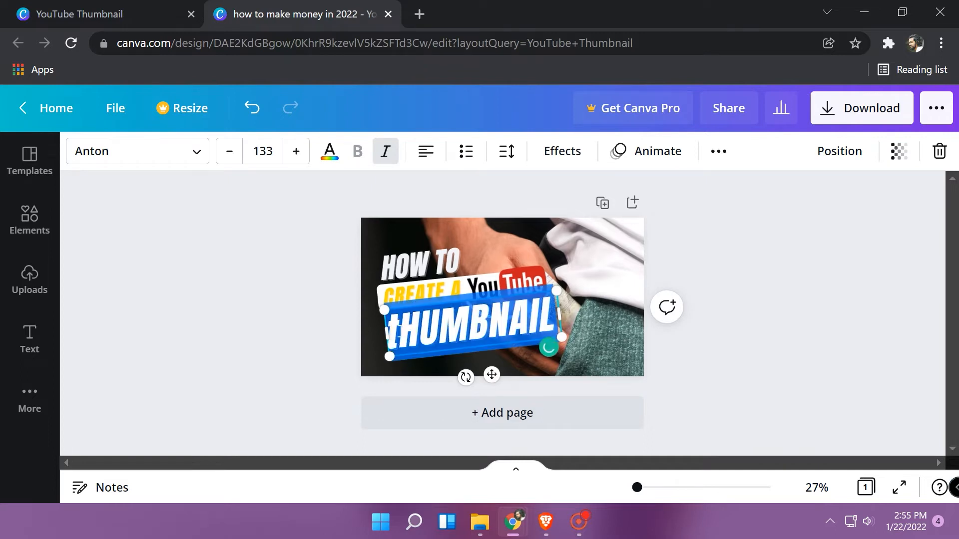
{"action": "left_click_drag", "start_coordinate": [401, 329], "coordinate": [378, 329]}
{"action": "type", "text": "t"}
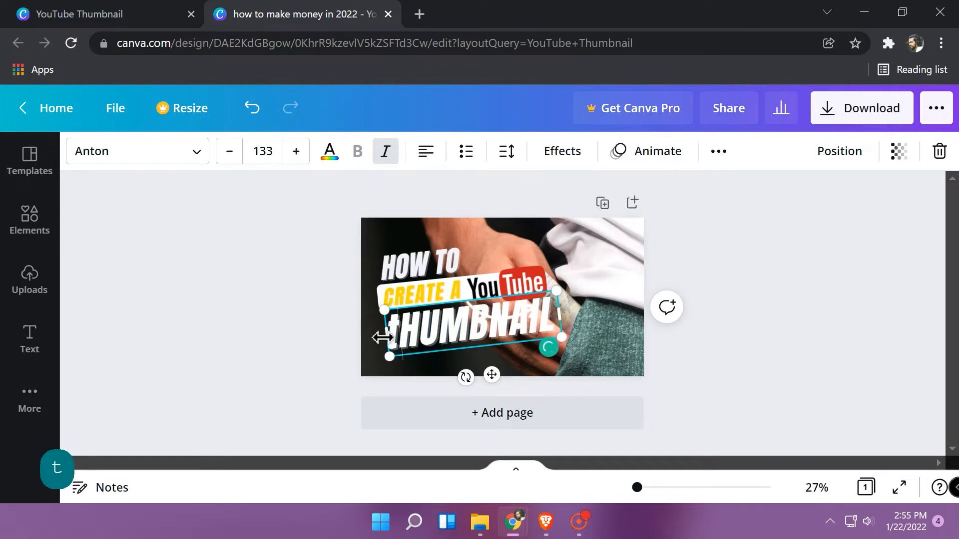
{"action": "key", "text": "BackSpace"}
{"action": "type", "text": "T"}
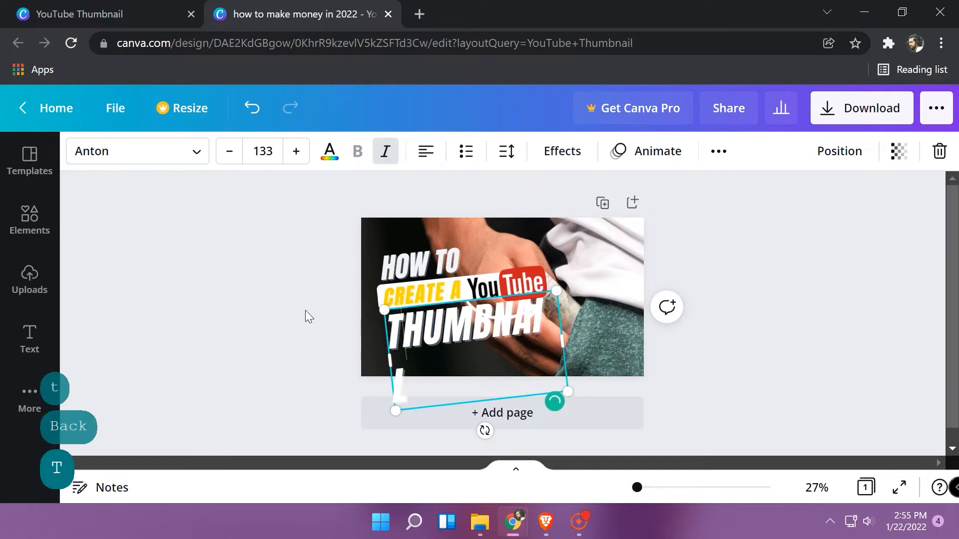
{"action": "mouse_move", "coordinate": [563, 341]}
{"action": "left_mouse_down"}
{"action": "mouse_move", "coordinate": [585, 336]}
{"action": "mouse_move", "coordinate": [565, 340]}
{"action": "left_mouse_up"}
{"action": "left_click", "coordinate": [756, 334]}
Upload the red background image red-5828587_1280 from the FILES folder in Downloads
{"action": "left_click", "coordinate": [29, 277]}
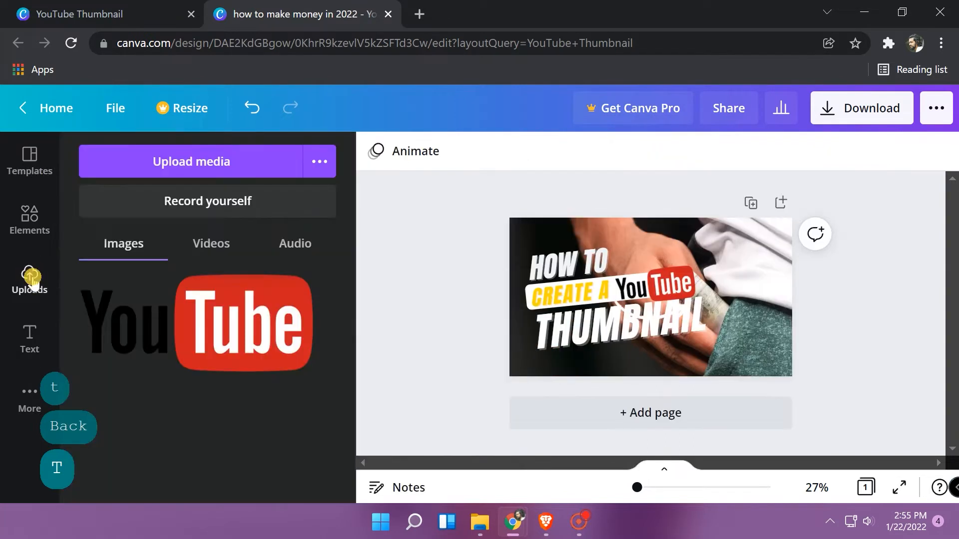
{"action": "left_click", "coordinate": [166, 161]}
{"action": "left_click", "coordinate": [429, 157]}
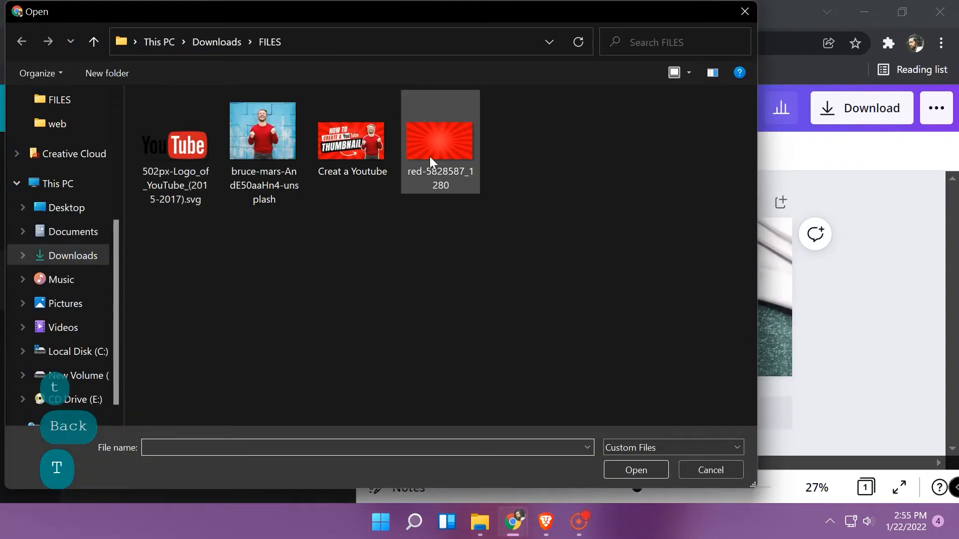
{"action": "left_click", "coordinate": [636, 470]}
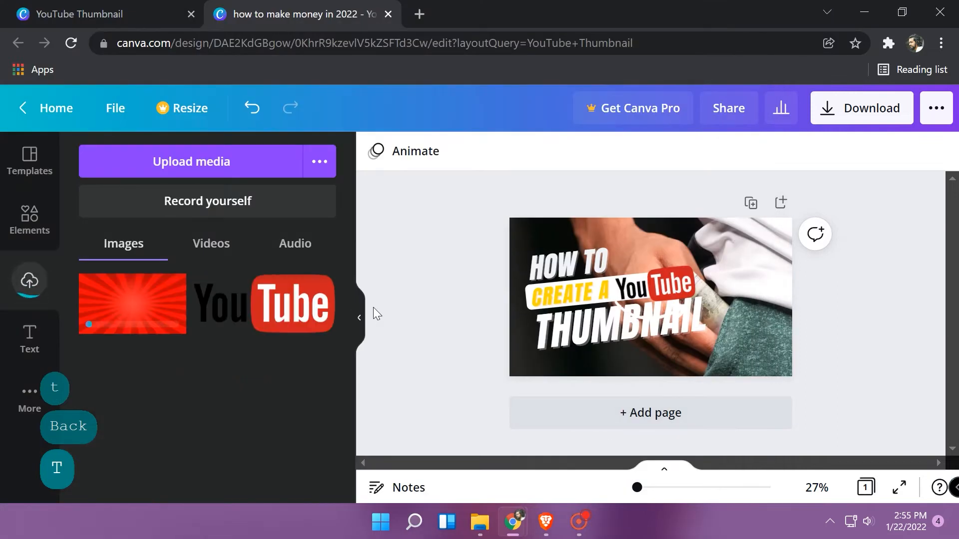
Add the red sunburst image, delete the template's background photo and enlarge the red image to cover the whole thumbnail
{"action": "left_click", "coordinate": [135, 312]}
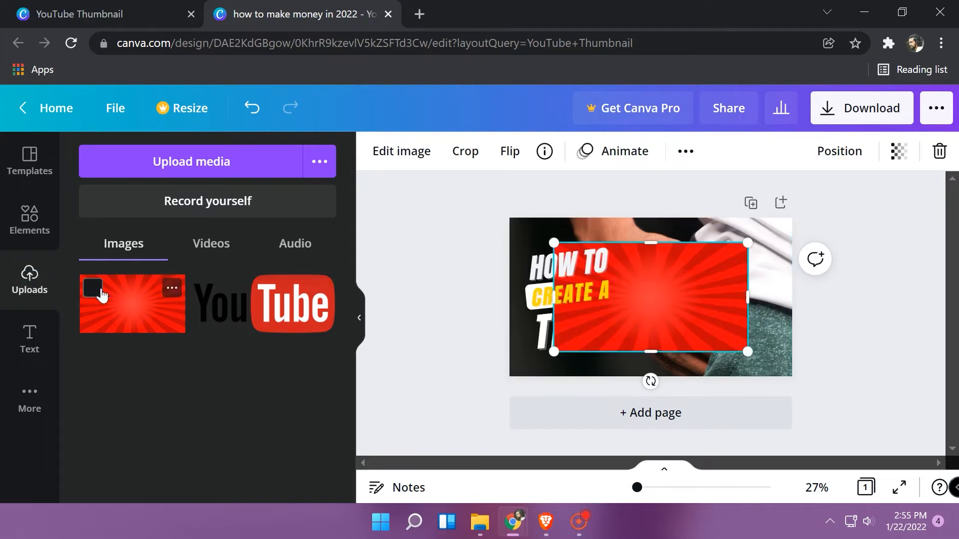
{"action": "left_click", "coordinate": [780, 339]}
{"action": "key", "text": "Delete"}
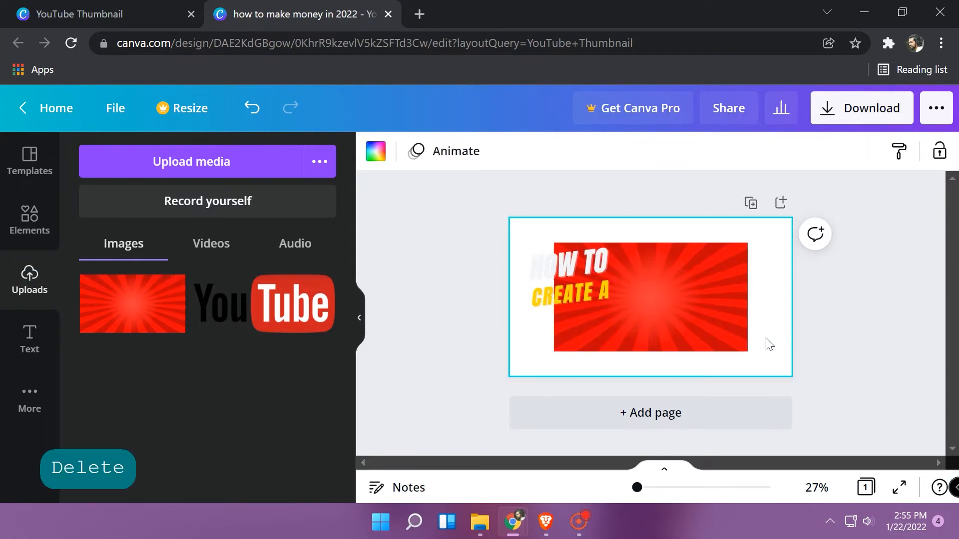
{"action": "left_click", "coordinate": [659, 298]}
{"action": "left_click_drag", "start_coordinate": [555, 244], "coordinate": [505, 215]}
{"action": "left_click_drag", "start_coordinate": [754, 350], "coordinate": [791, 377]}
Send the red sunburst image to the back and move the curved white arrow below "THUMBNAIL"
{"action": "right_click", "coordinate": [756, 298]}
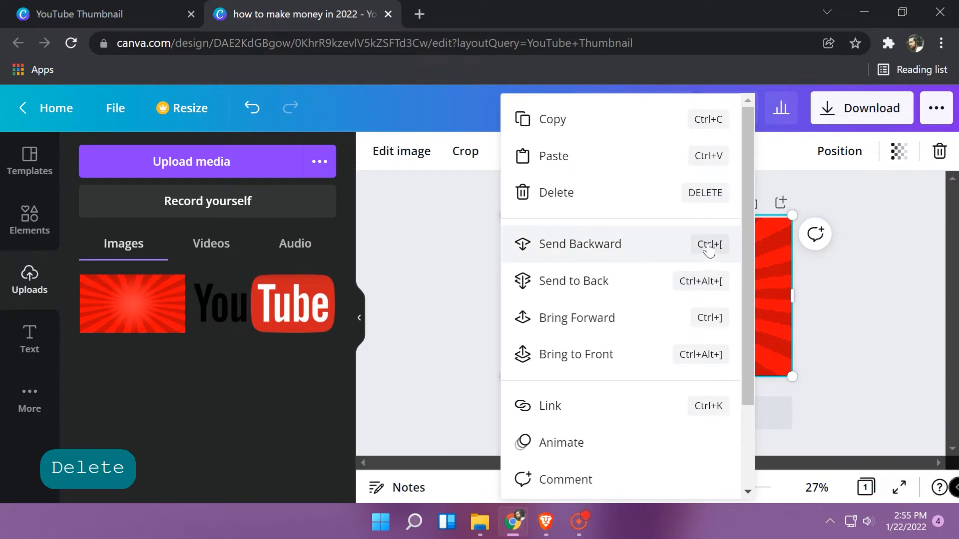
{"action": "left_click", "coordinate": [652, 243]}
{"action": "right_click", "coordinate": [725, 270]}
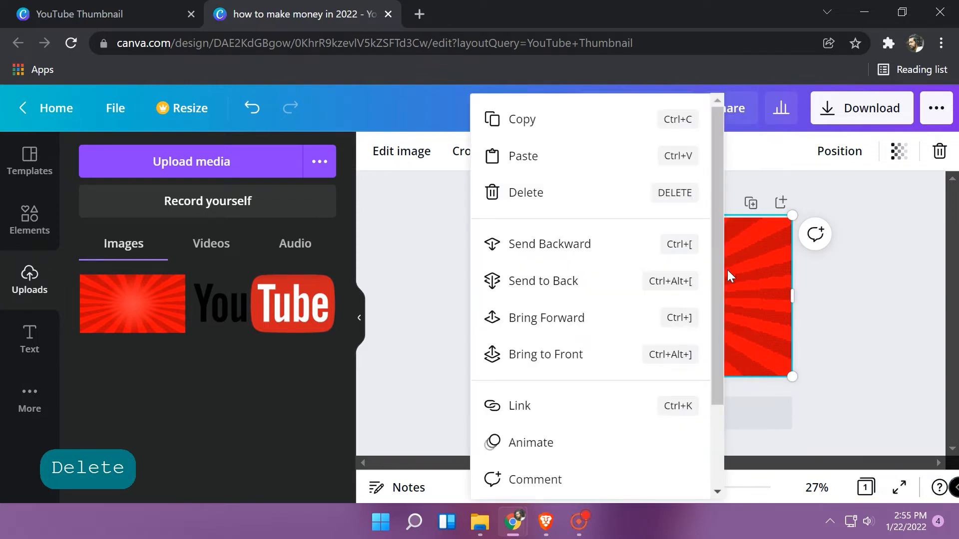
{"action": "left_click", "coordinate": [554, 281]}
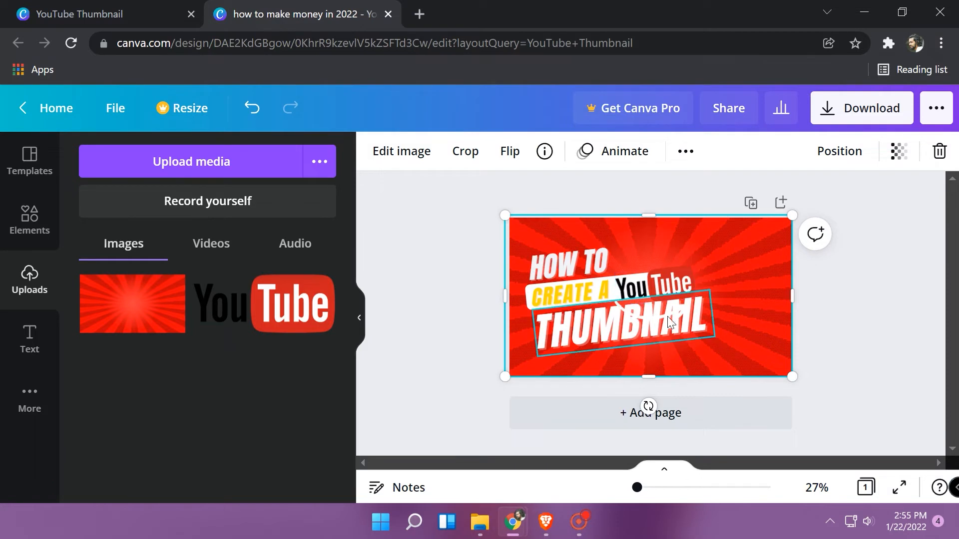
{"action": "left_click_drag", "start_coordinate": [675, 318], "coordinate": [676, 357]}
{"action": "left_click", "coordinate": [873, 320]}
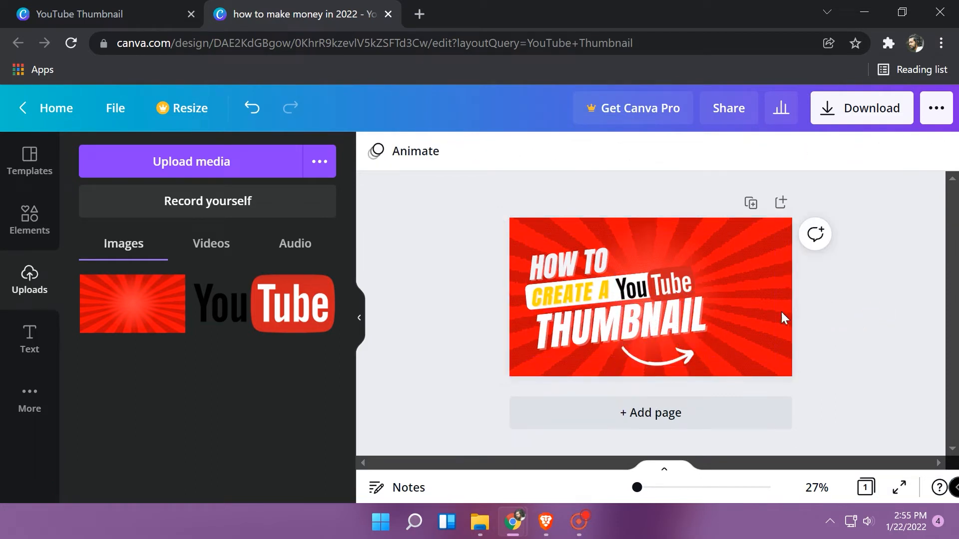
Scale the YouTube logo down slightly so that it fits at the end of the white bar
{"action": "left_click", "coordinate": [664, 281]}
{"action": "left_click", "coordinate": [727, 295]}
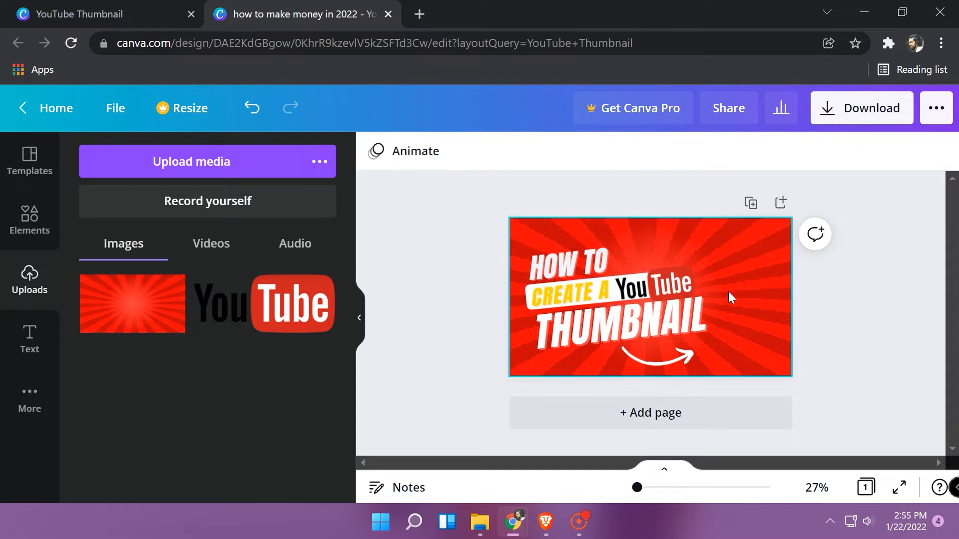
{"action": "left_click", "coordinate": [689, 290]}
{"action": "left_click_drag", "start_coordinate": [695, 294], "coordinate": [689, 296]}
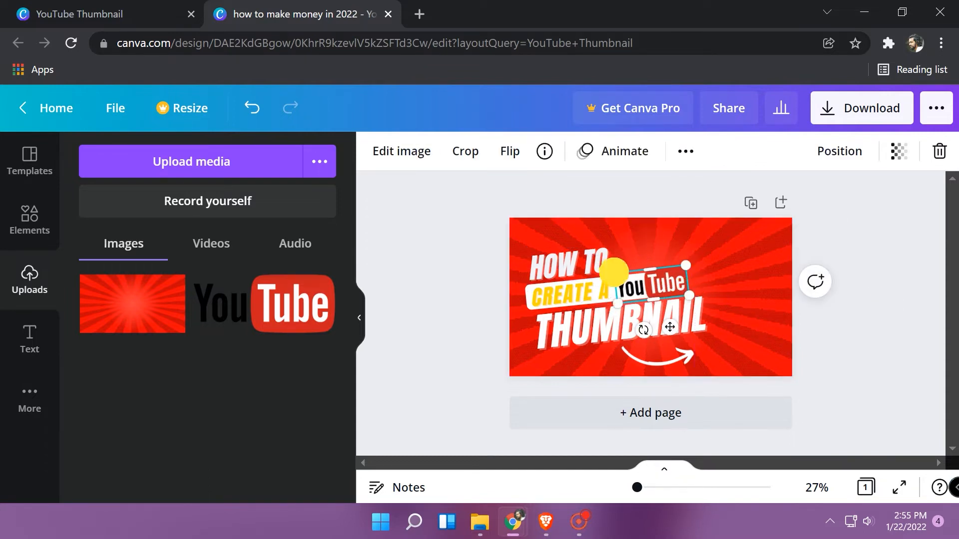
{"action": "left_click_drag", "start_coordinate": [613, 271], "coordinate": [635, 283]}
{"action": "left_click", "coordinate": [898, 348]}
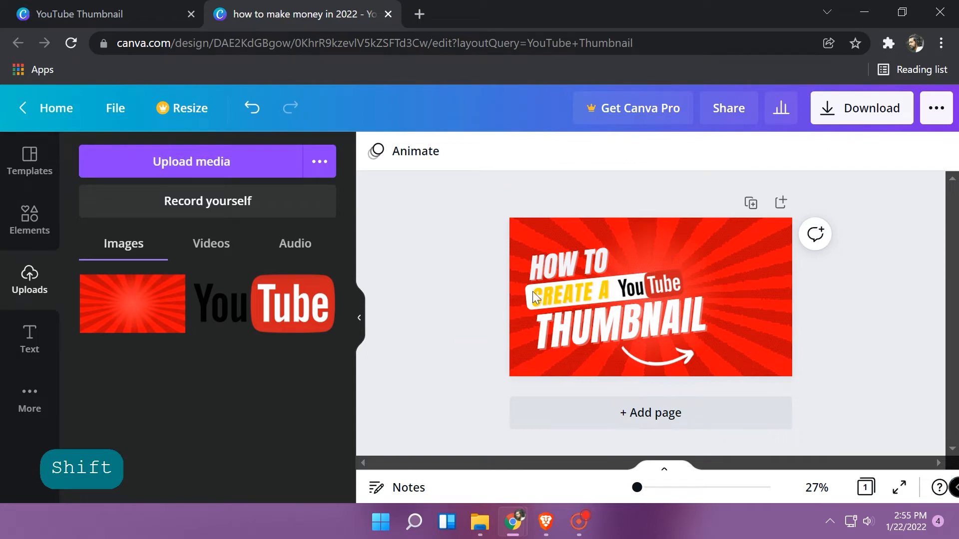
Center-align the "HOW TO" text within its text box
{"action": "left_click", "coordinate": [546, 270]}
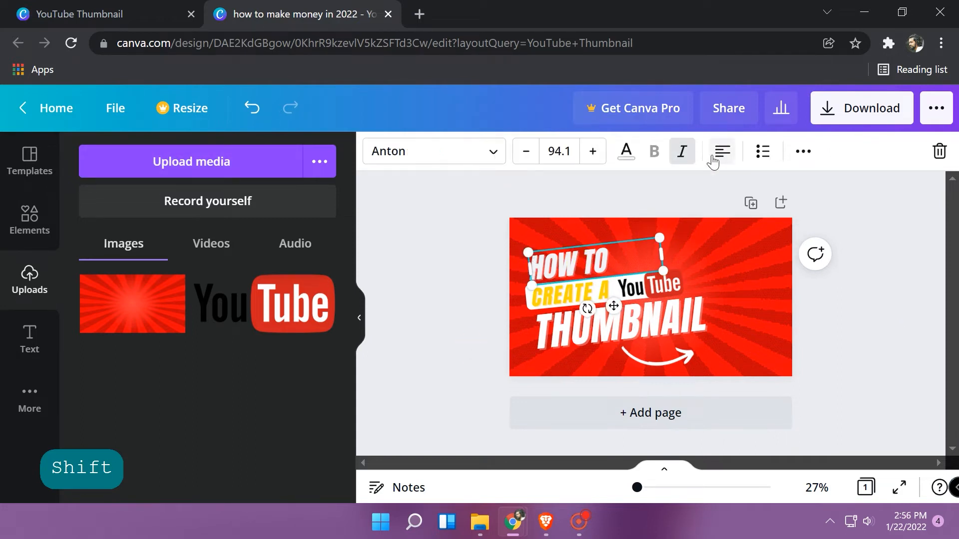
{"action": "left_click", "coordinate": [720, 152]}
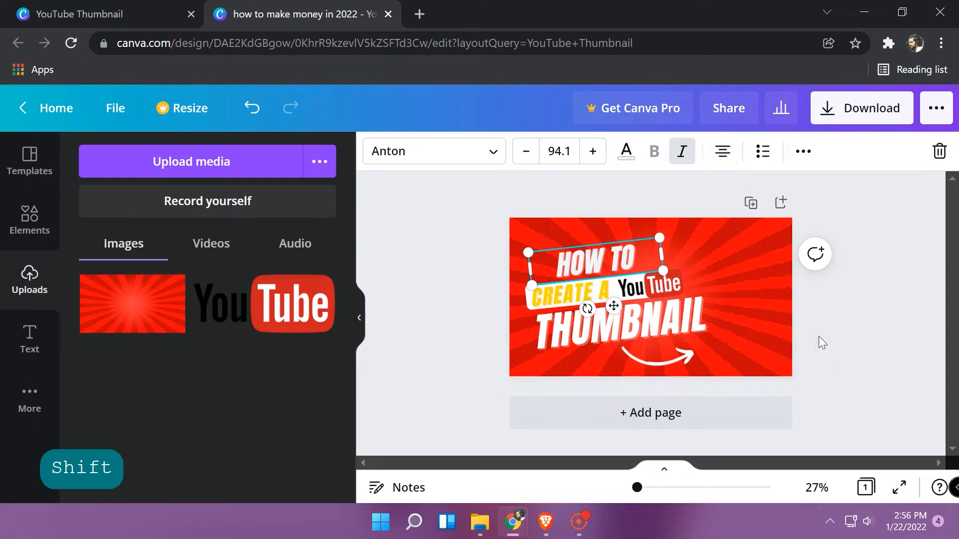
{"action": "left_click", "coordinate": [906, 377]}
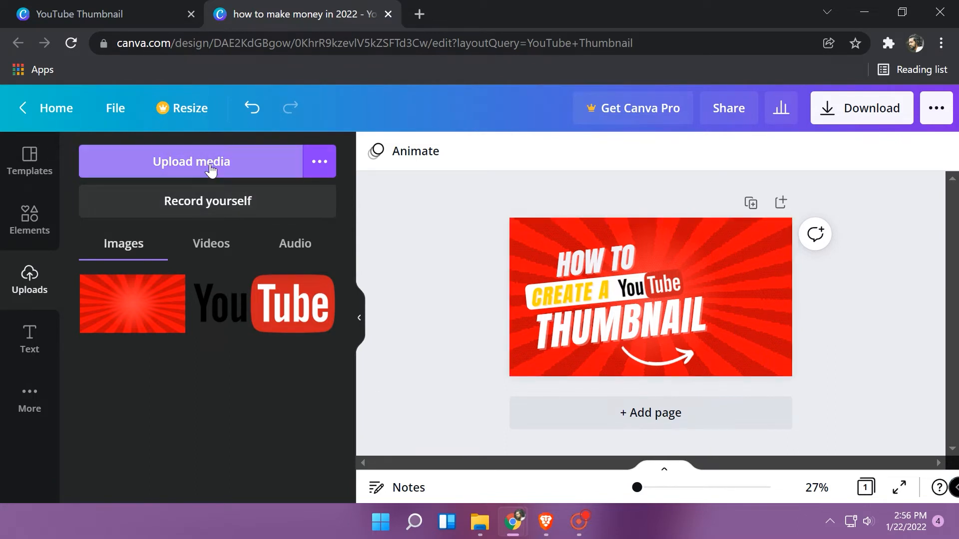
Look at the photo of the man in the FILES folder in File Explorer, then return to the Canva design in Chrome
{"action": "mouse_move", "coordinate": [484, 528]}
{"action": "left_click", "coordinate": [485, 489]}
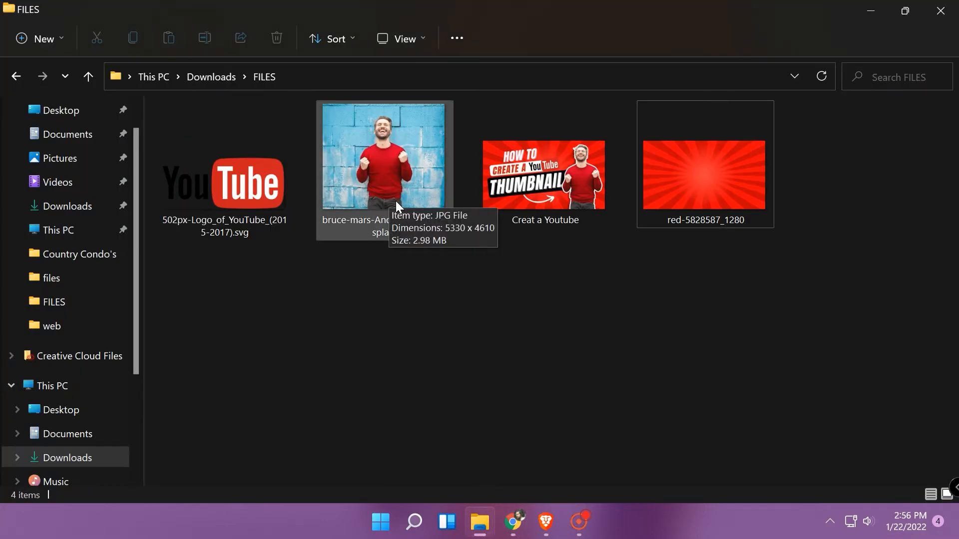
{"action": "mouse_move", "coordinate": [478, 536]}
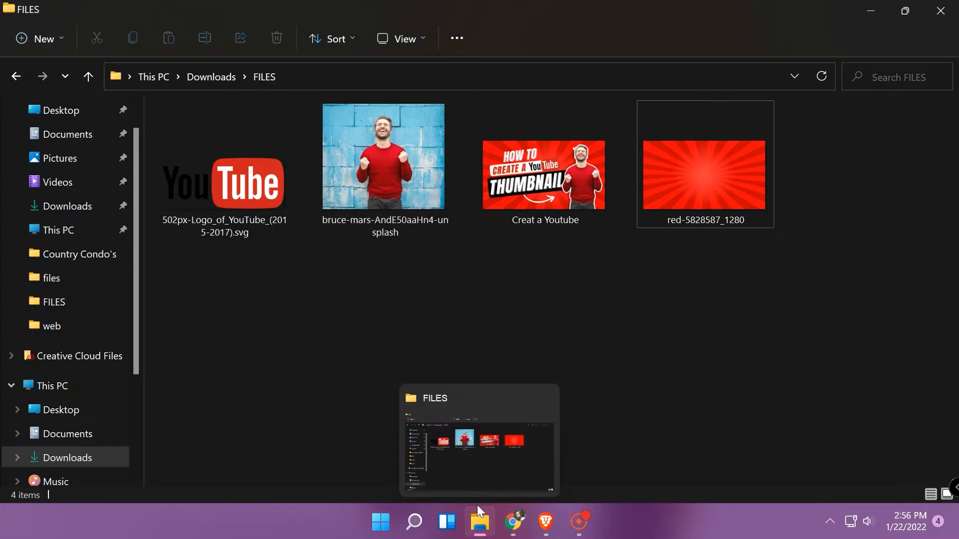
{"action": "mouse_move", "coordinate": [513, 521]}
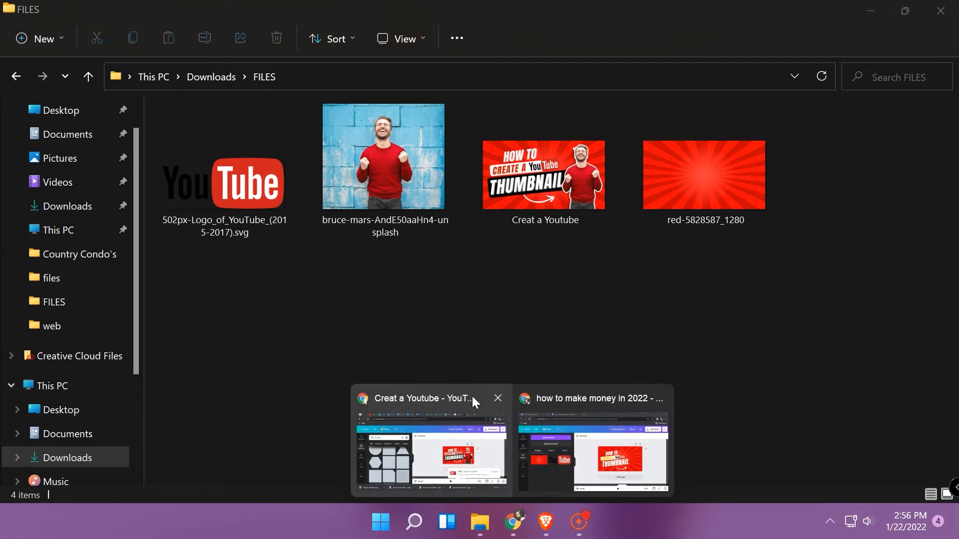
{"action": "left_click", "coordinate": [597, 454]}
Open a new browser tab for a web search
{"action": "left_click", "coordinate": [421, 13]}
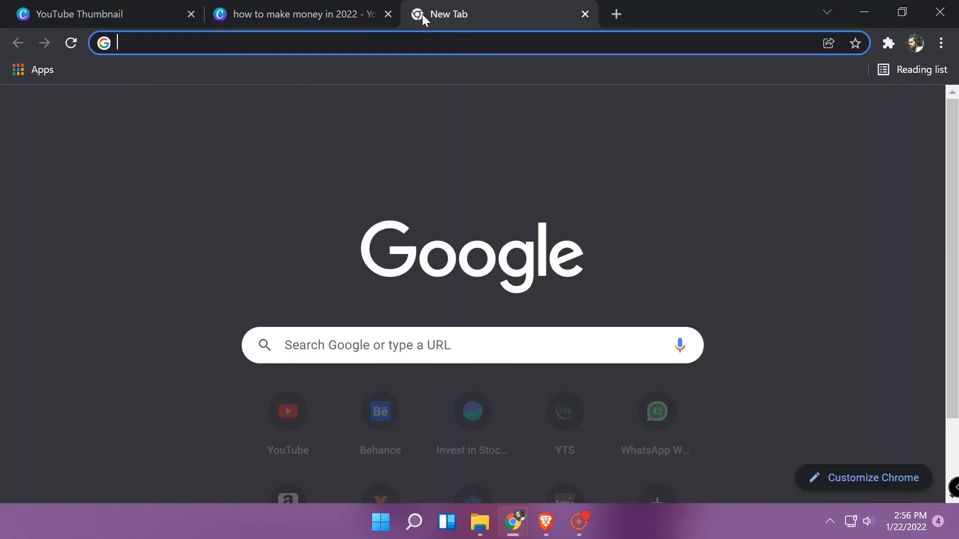
{"action": "left_click", "coordinate": [343, 46]}
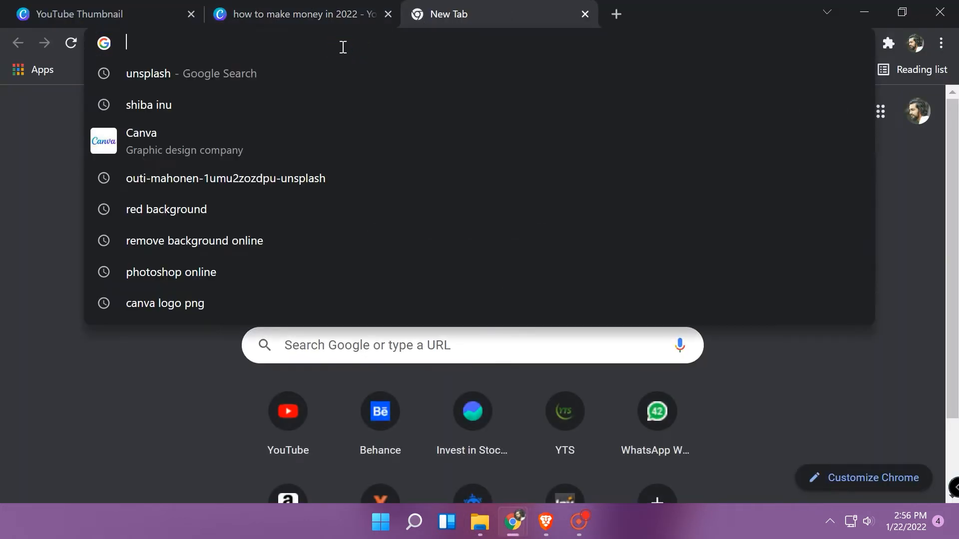
Preview the photo of the man in the red sweater from the FILES folder and close the preview
{"action": "left_click", "coordinate": [479, 521]}
{"action": "left_click", "coordinate": [367, 161]}
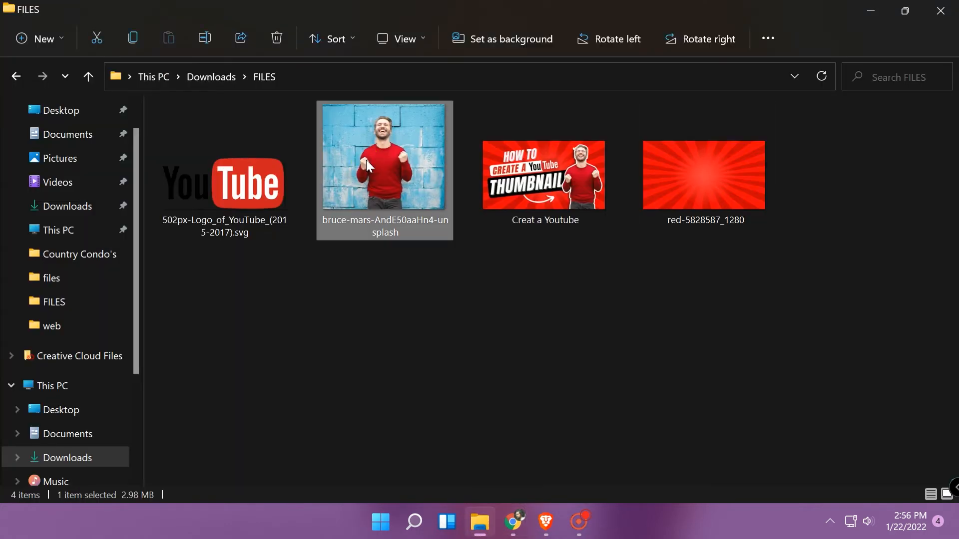
{"action": "double_click", "coordinate": [367, 159]}
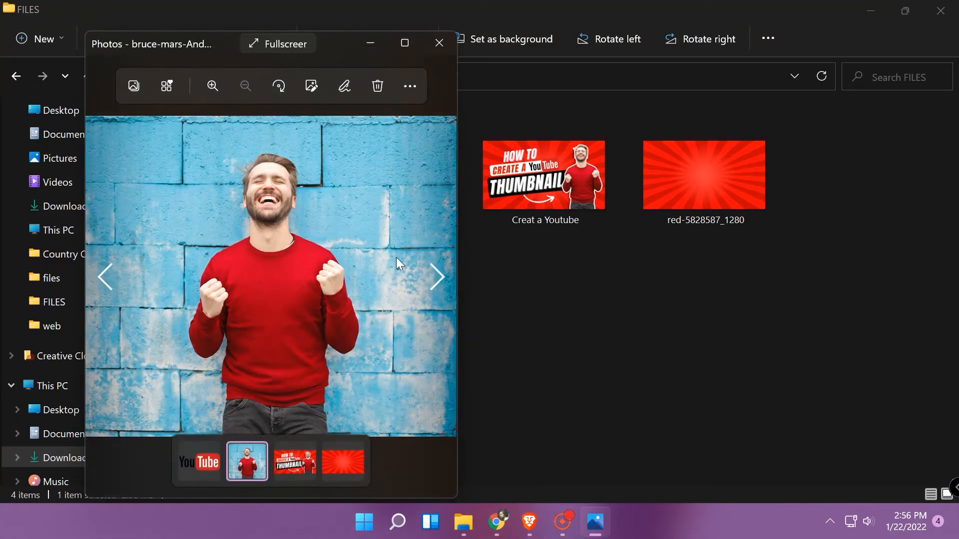
{"action": "left_click", "coordinate": [440, 46]}
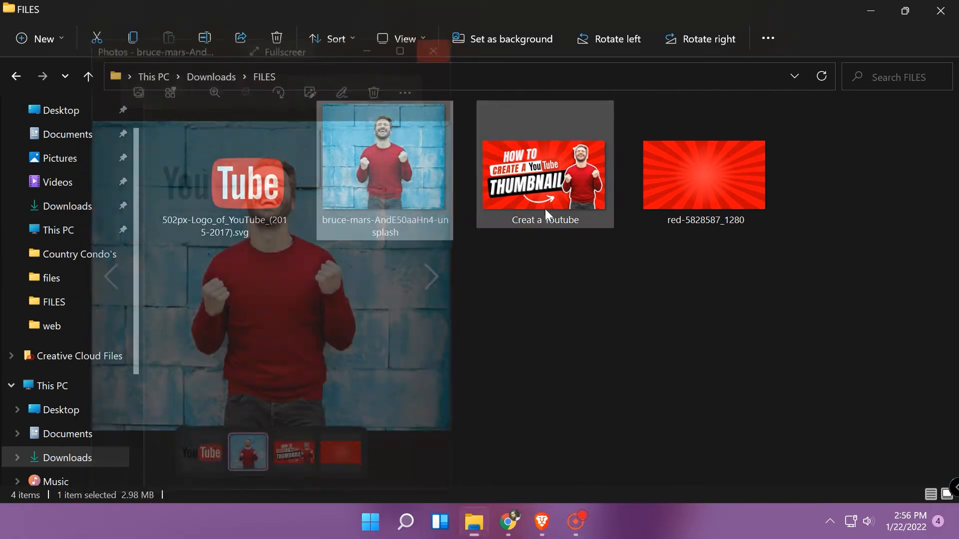
Switch to Chrome, search the web for "remove background online" and open the remove.bg site from the results
{"action": "mouse_move", "coordinate": [527, 509]}
{"action": "left_click", "coordinate": [540, 474]}
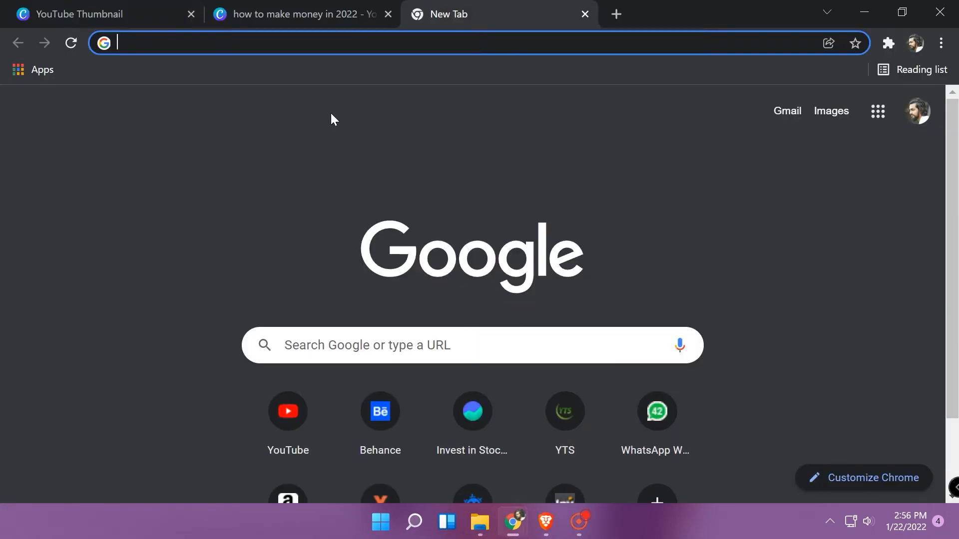
{"action": "left_click", "coordinate": [176, 42]}
{"action": "type", "text": "REMO"}
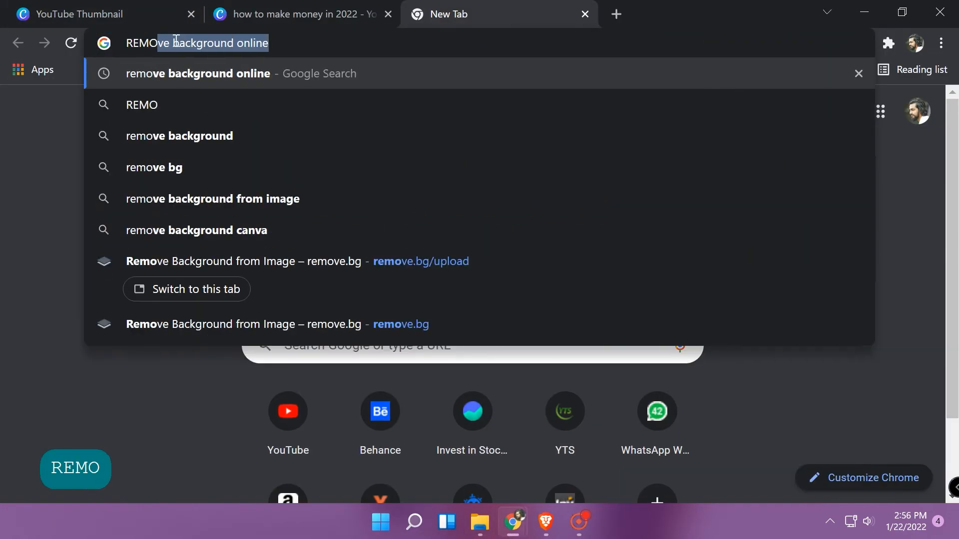
{"action": "type", "text": "VE"}
{"action": "key", "text": "Right"}
{"action": "key", "text": "Return"}
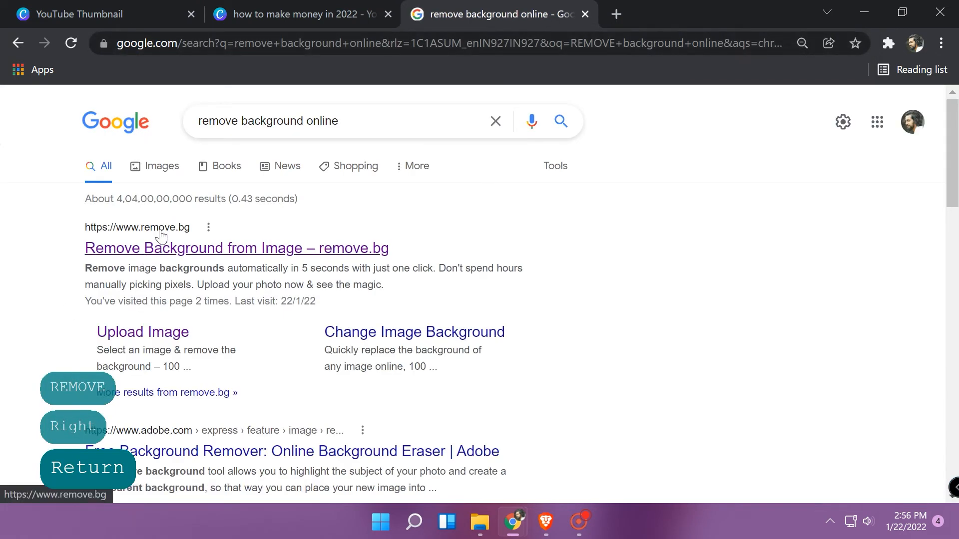
{"action": "left_click", "coordinate": [173, 249]}
Upload the photo of the man in the red sweater from the FILES folder to remove.bg and download the preview-size cutout
{"action": "left_click", "coordinate": [652, 381]}
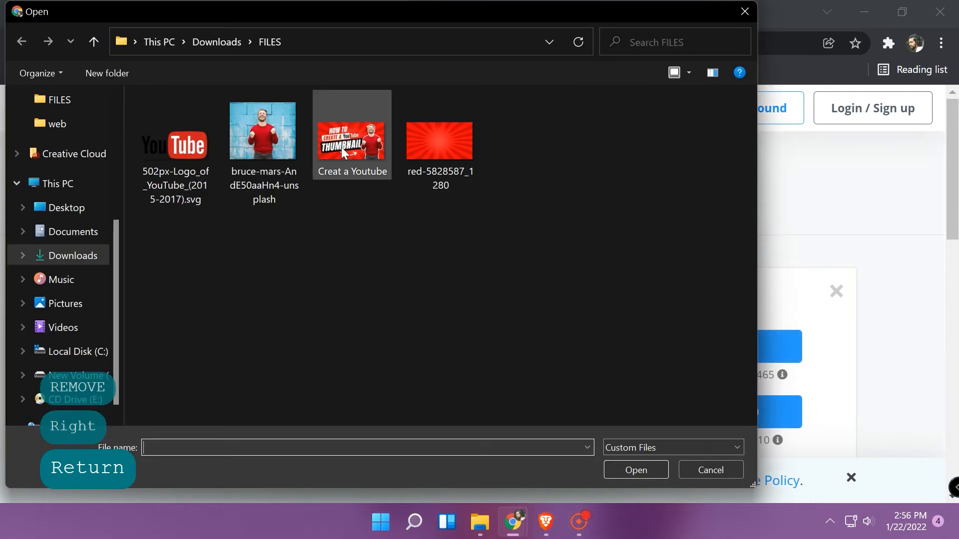
{"action": "left_click", "coordinate": [265, 144]}
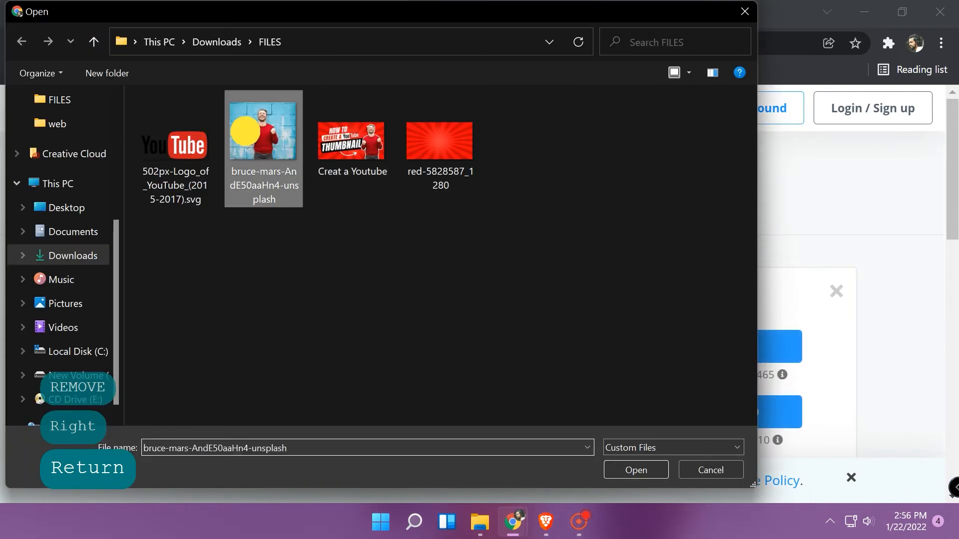
{"action": "left_click", "coordinate": [630, 466]}
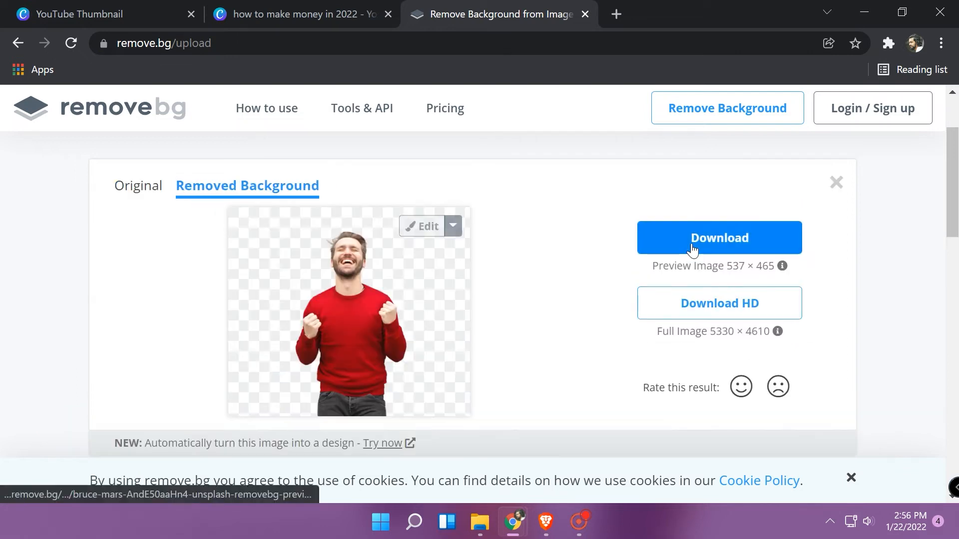
{"action": "left_click", "coordinate": [696, 247]}
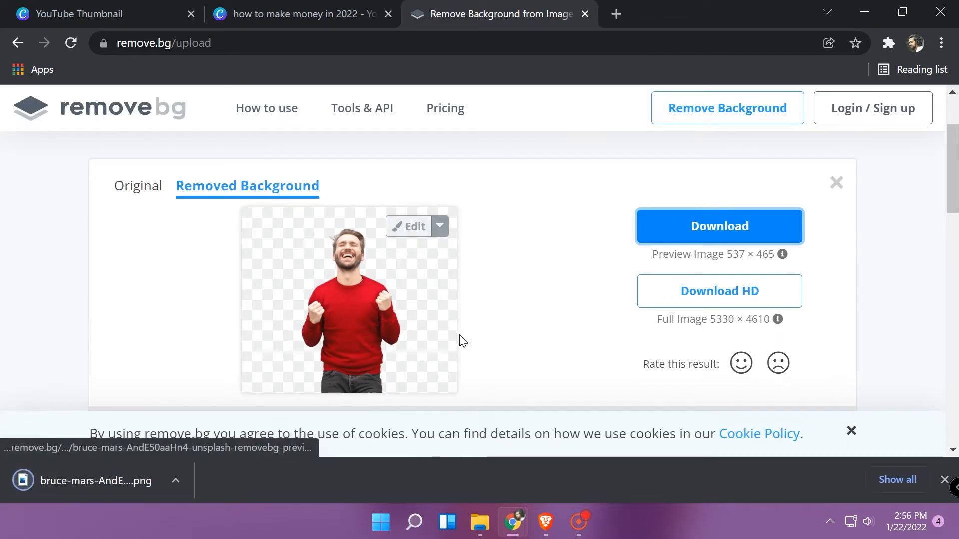
Show the downloaded cutout PNG in its folder and move it from Downloads into the FILES folder
{"action": "right_click", "coordinate": [119, 481]}
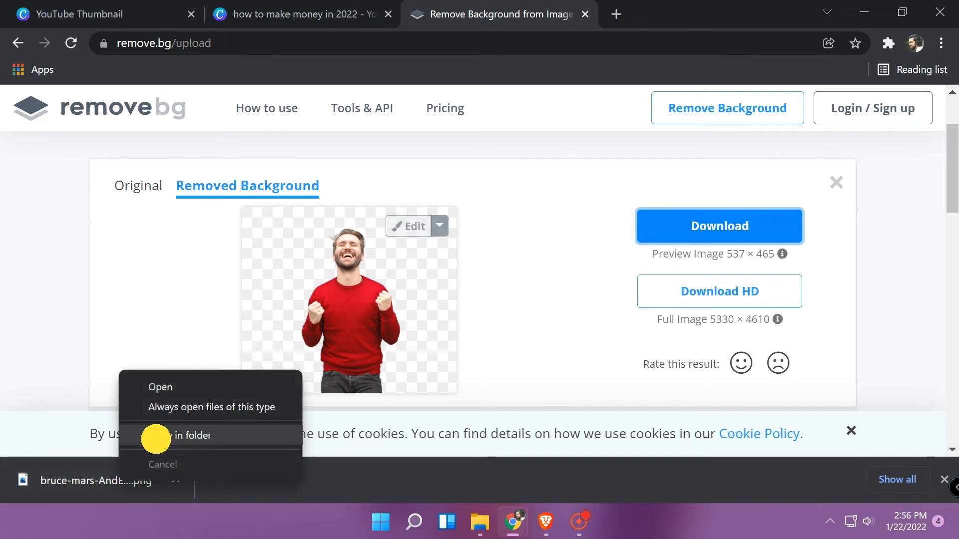
{"action": "left_click", "coordinate": [156, 437]}
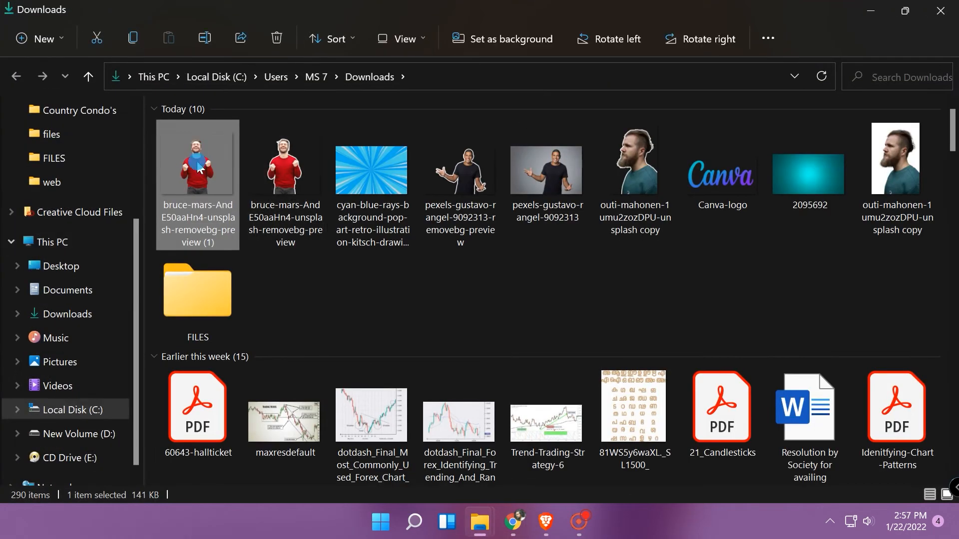
{"action": "key", "text": "Menu"}
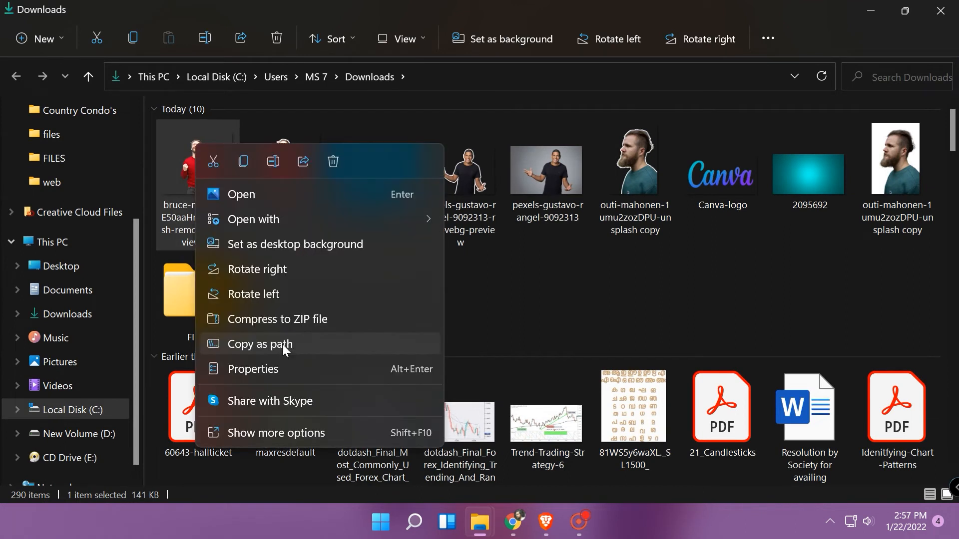
{"action": "left_click", "coordinate": [208, 163]}
{"action": "double_click", "coordinate": [198, 294]}
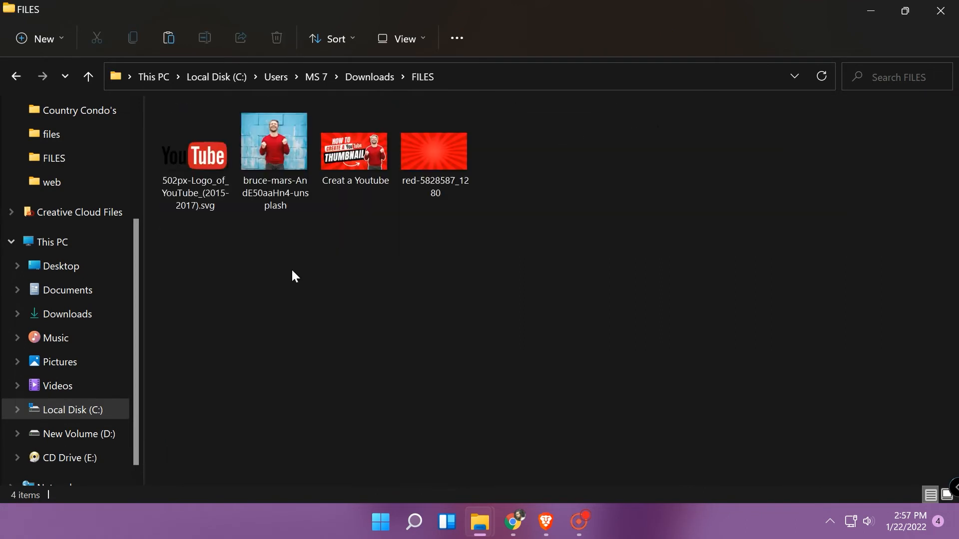
{"action": "right_click", "coordinate": [239, 271]}
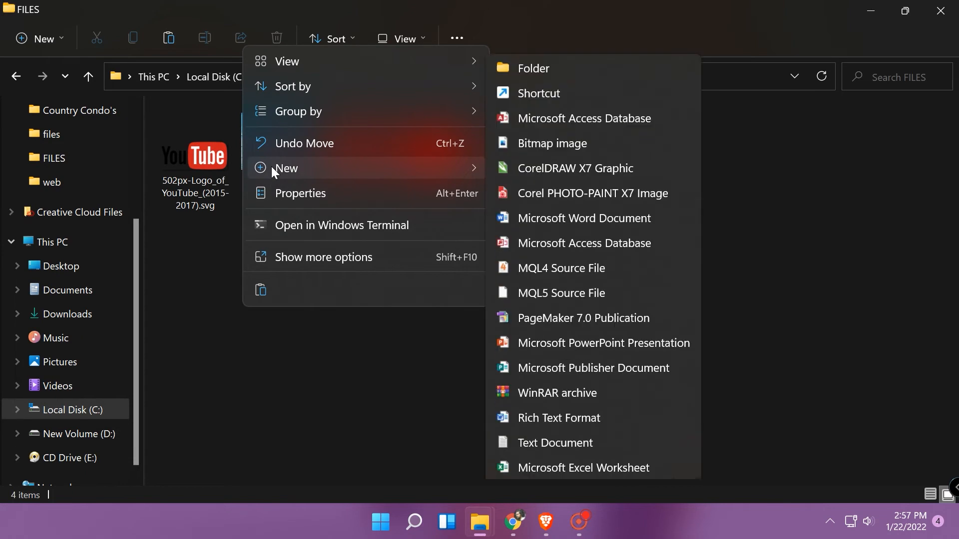
{"action": "left_click", "coordinate": [259, 291]}
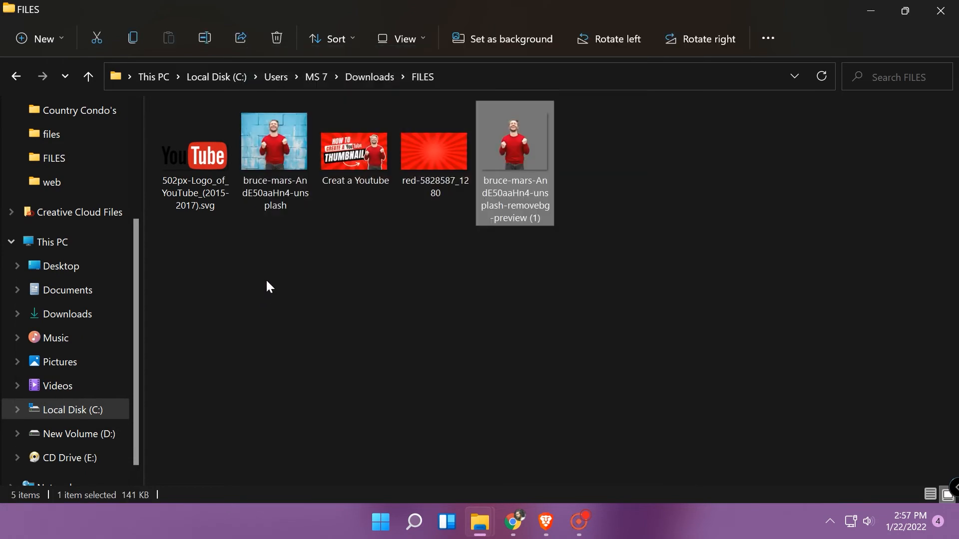
Preview the background-free cutout in the FILES folder, close the preview and return to the remove.bg window in Chrome
{"action": "double_click", "coordinate": [532, 158]}
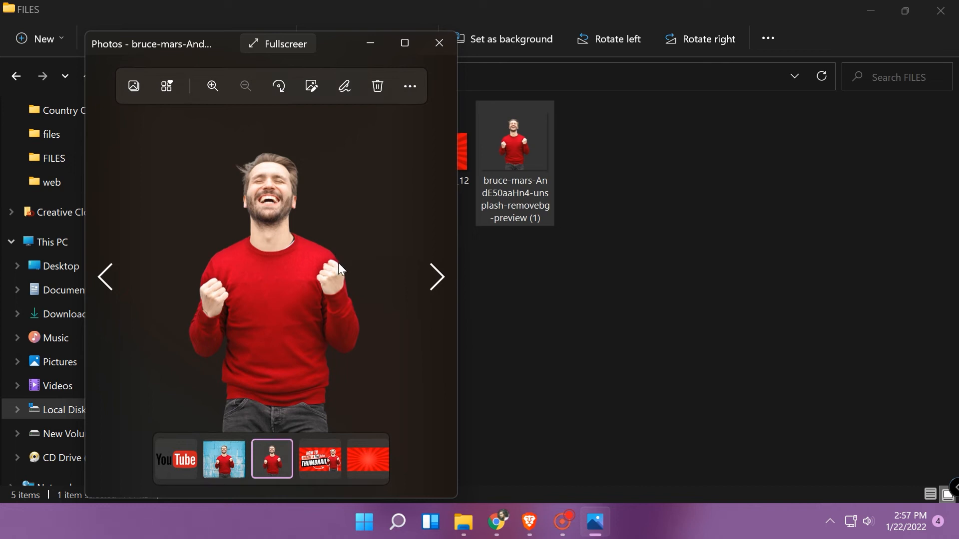
{"action": "left_click", "coordinate": [430, 53]}
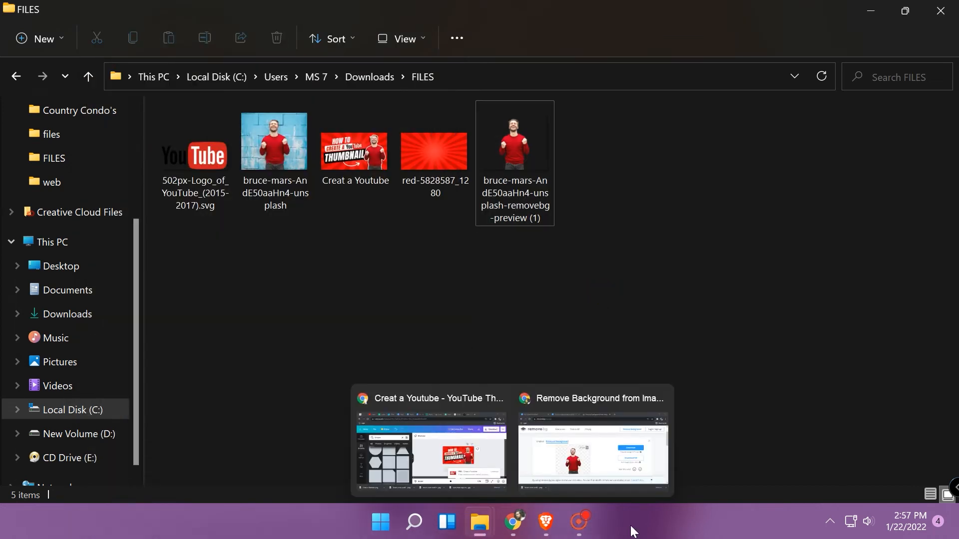
{"action": "left_click", "coordinate": [585, 444]}
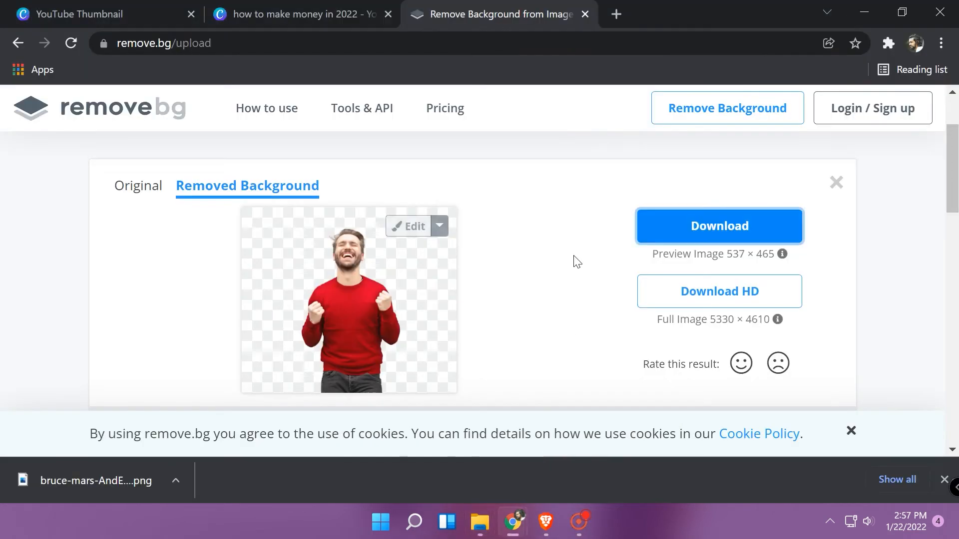
Close the remove.bg tab and open the Photopea online photo editor in a new tab
{"action": "left_click", "coordinate": [584, 14]}
{"action": "left_click", "coordinate": [427, 15]}
{"action": "type", "text": "PHOTO"}
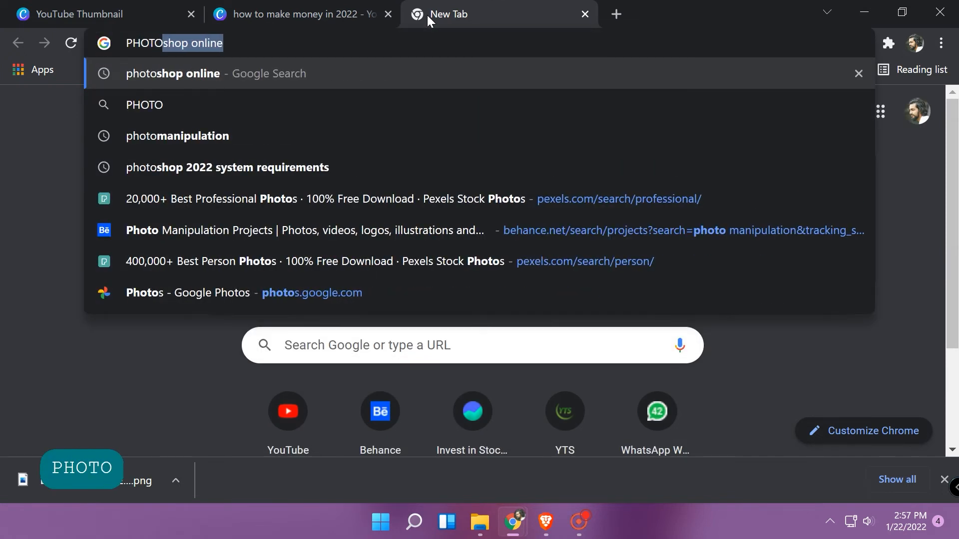
{"action": "type", "text": "[EA"}
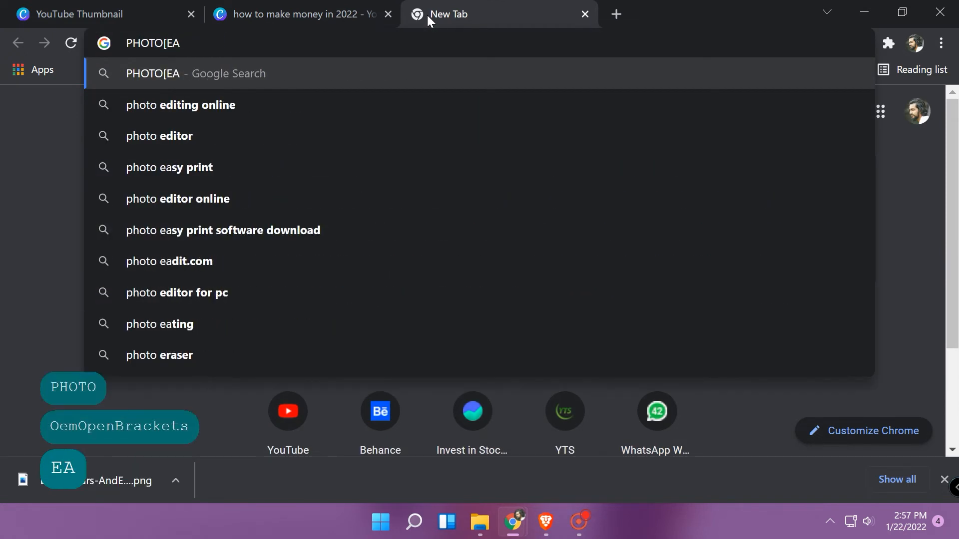
{"action": "key", "text": "BackSpace"}
{"action": "key", "text": "BackSpace"}
{"action": "key", "text": "BackSpace"}
{"action": "type", "text": "PEA"}
{"action": "key", "text": "Return"}
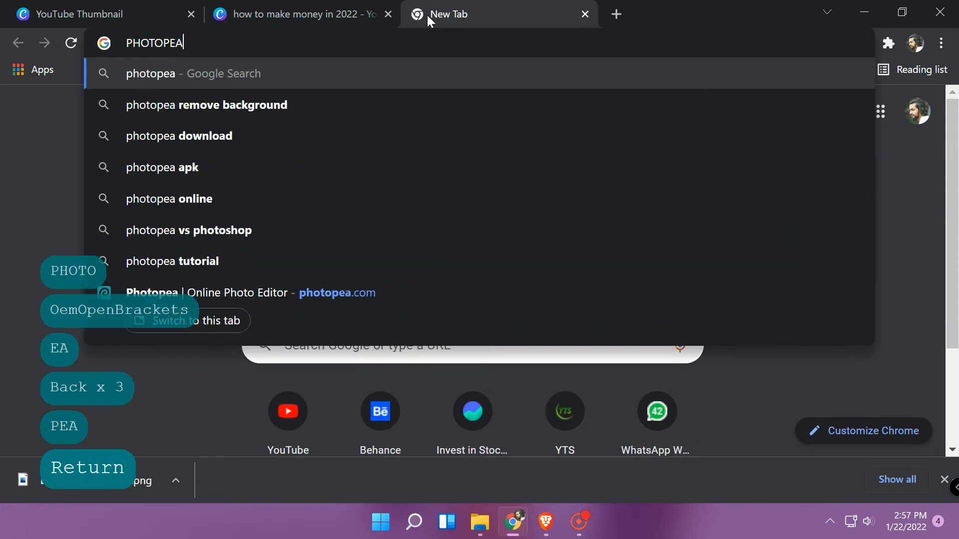
{"action": "left_click", "coordinate": [188, 310]}
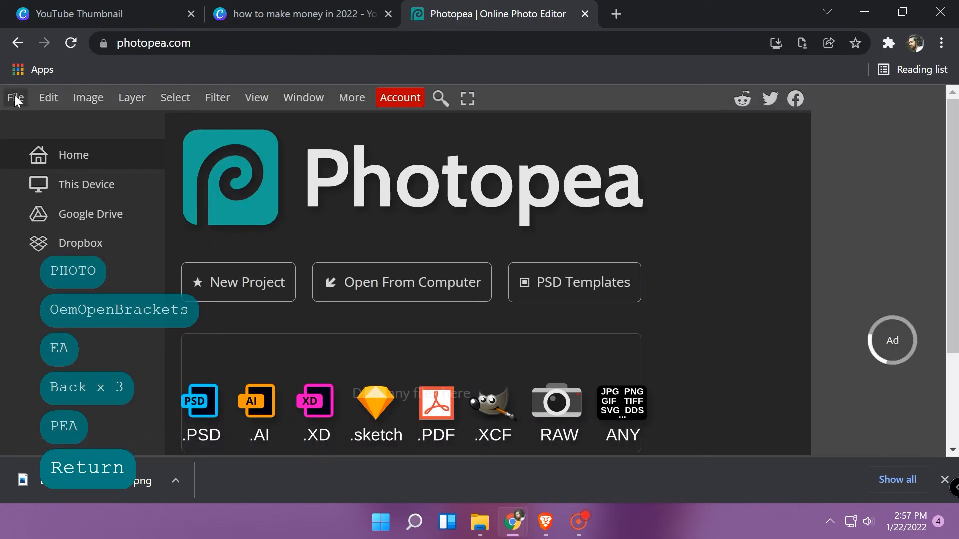
Open the background-free cutout PNG from the FILES folder in Photopea
{"action": "left_click", "coordinate": [14, 98]}
{"action": "left_click", "coordinate": [31, 146]}
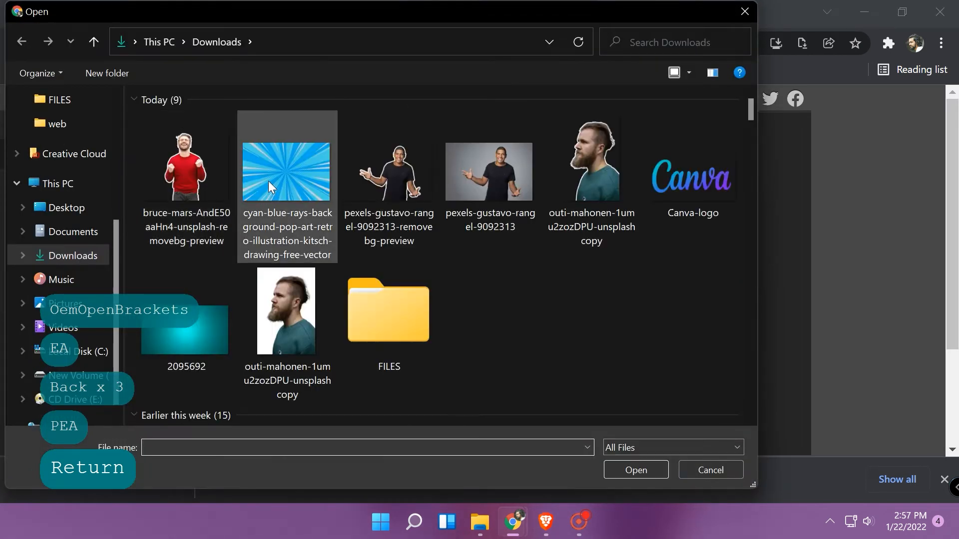
{"action": "double_click", "coordinate": [422, 350]}
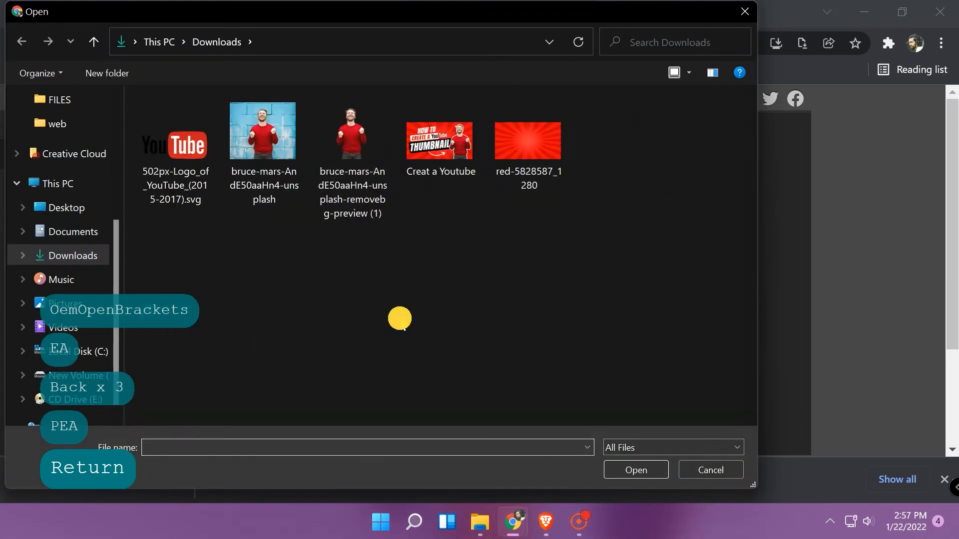
{"action": "left_click", "coordinate": [346, 193]}
{"action": "left_click", "coordinate": [657, 475]}
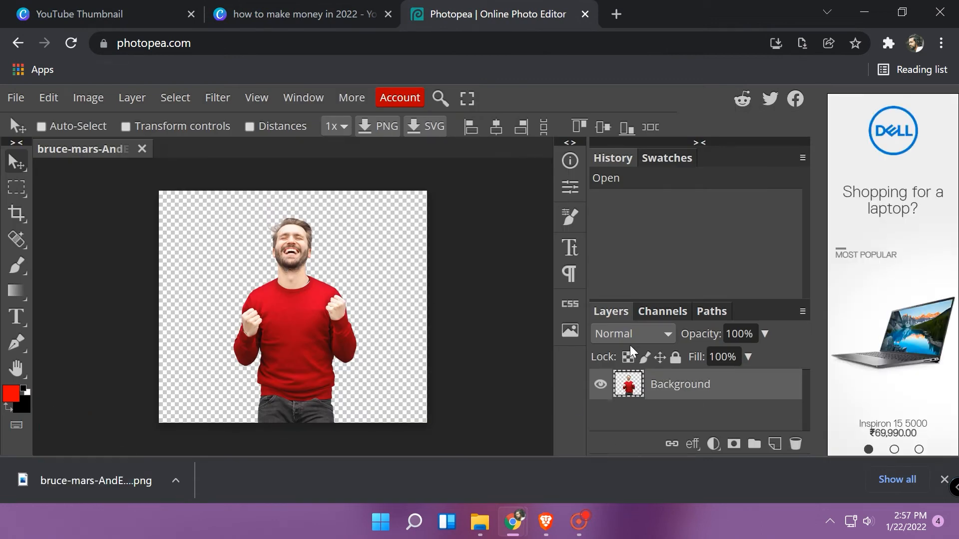
Open the blending options of the Background layer and enable the Stroke effect, keeping the man in view
{"action": "left_click", "coordinate": [692, 444]}
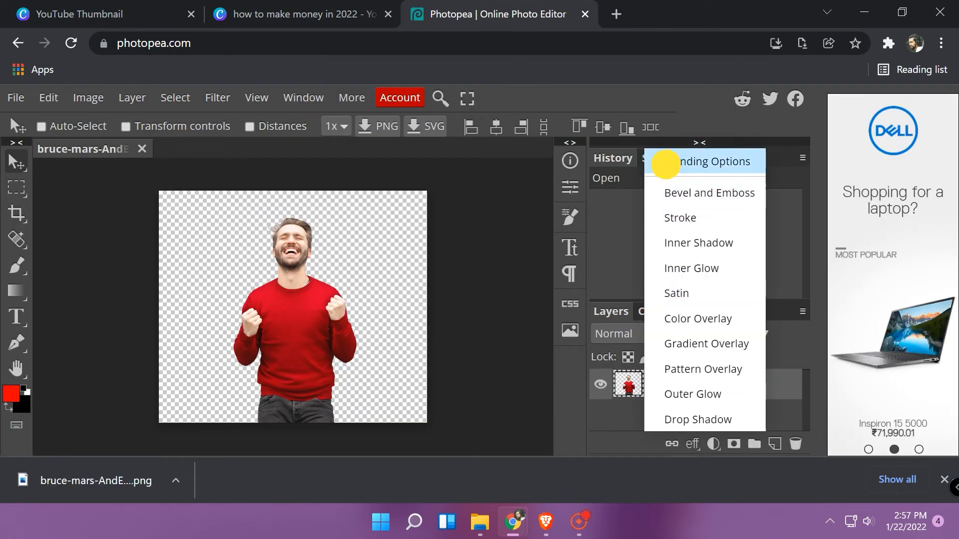
{"action": "left_click", "coordinate": [667, 160]}
{"action": "left_click_drag", "start_coordinate": [333, 236], "coordinate": [588, 165]}
{"action": "left_click", "coordinate": [402, 278]}
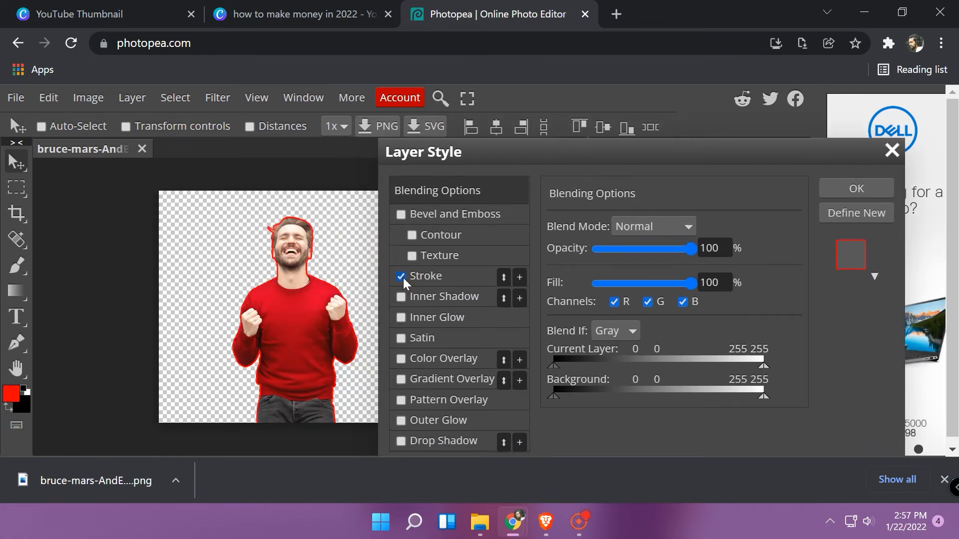
{"action": "scroll", "coordinate": [802, 301], "scroll_direction": "down", "scroll_amount": 1}
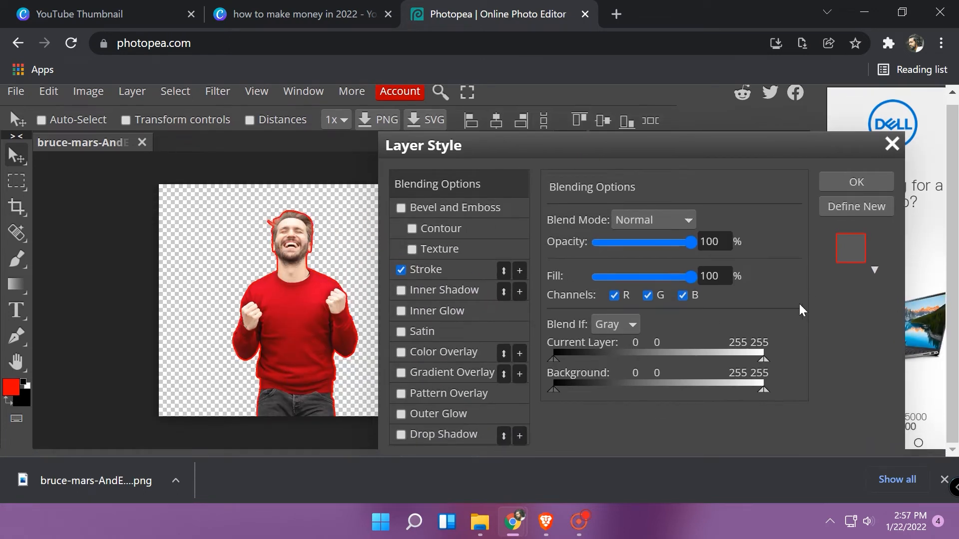
{"action": "left_click_drag", "start_coordinate": [697, 148], "coordinate": [681, 122]}
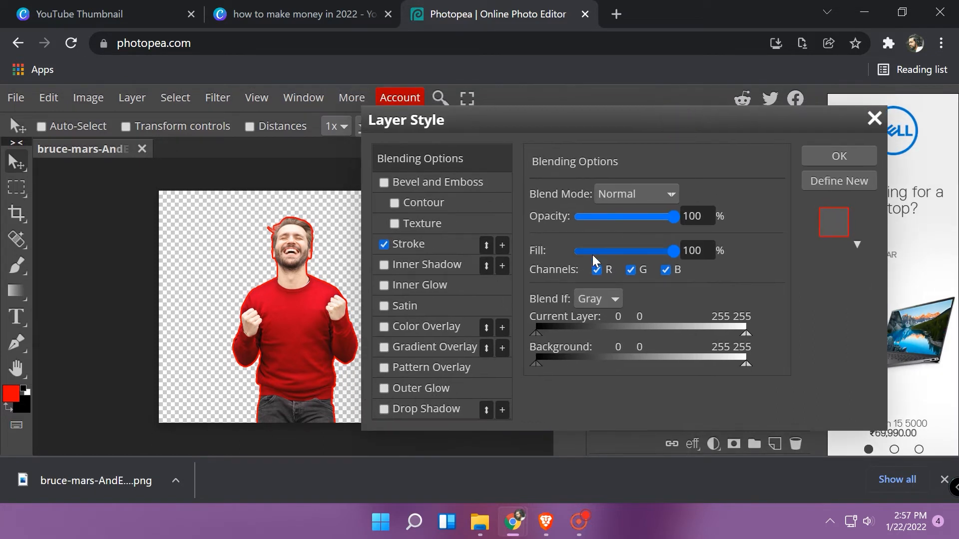
Set the stroke around the man to white (ffffff) with a size of 5 px
{"action": "left_click", "coordinate": [423, 246]}
{"action": "left_click", "coordinate": [543, 302]}
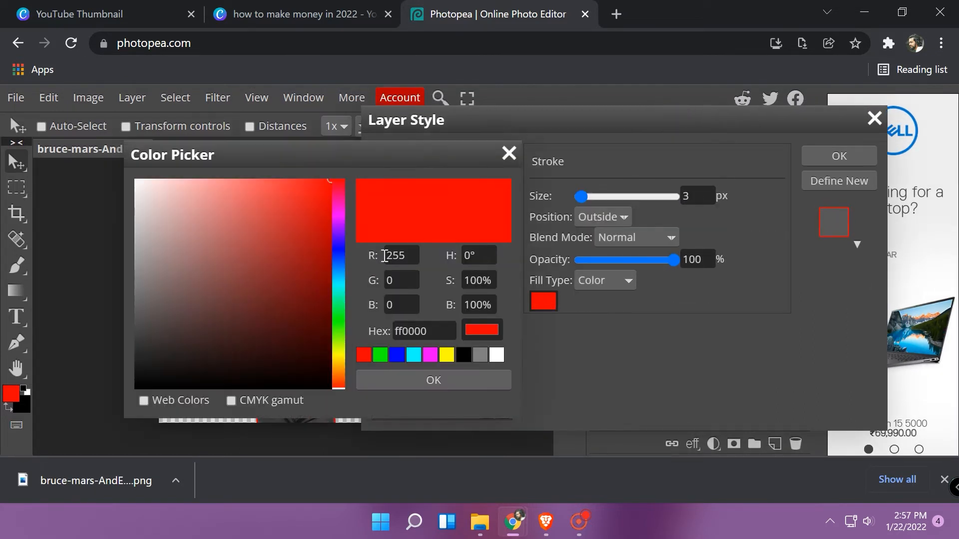
{"action": "left_click_drag", "start_coordinate": [136, 182], "coordinate": [119, 154]}
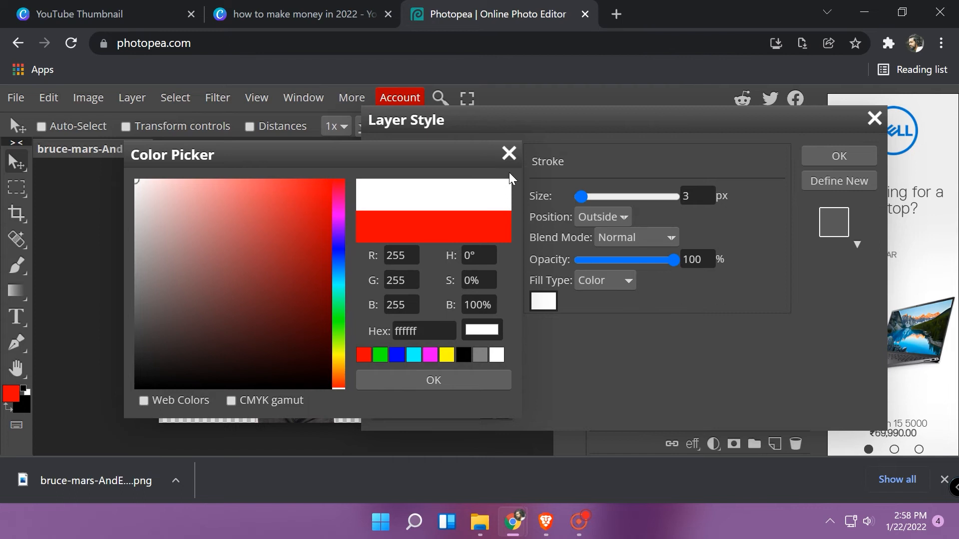
{"action": "left_click", "coordinate": [430, 384]}
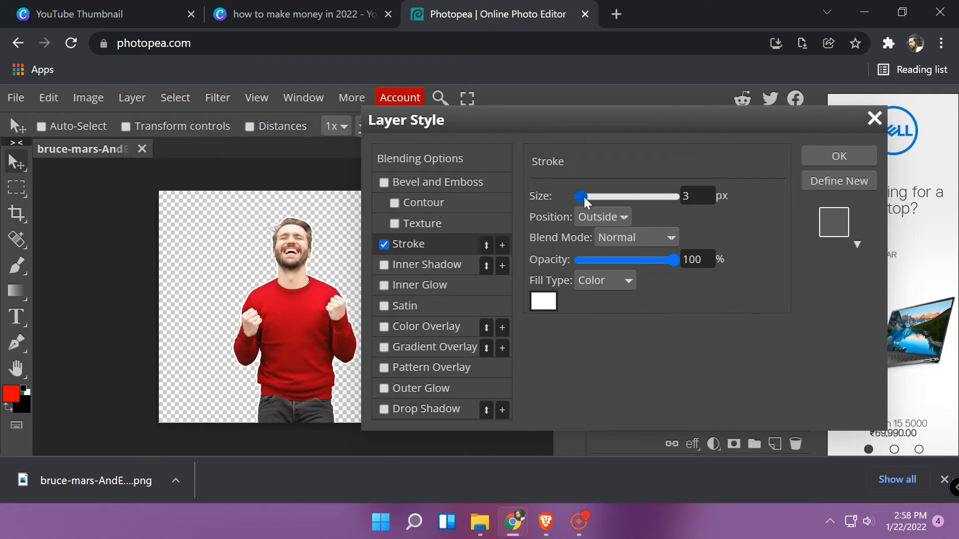
{"action": "left_click_drag", "start_coordinate": [583, 196], "coordinate": [582, 196]}
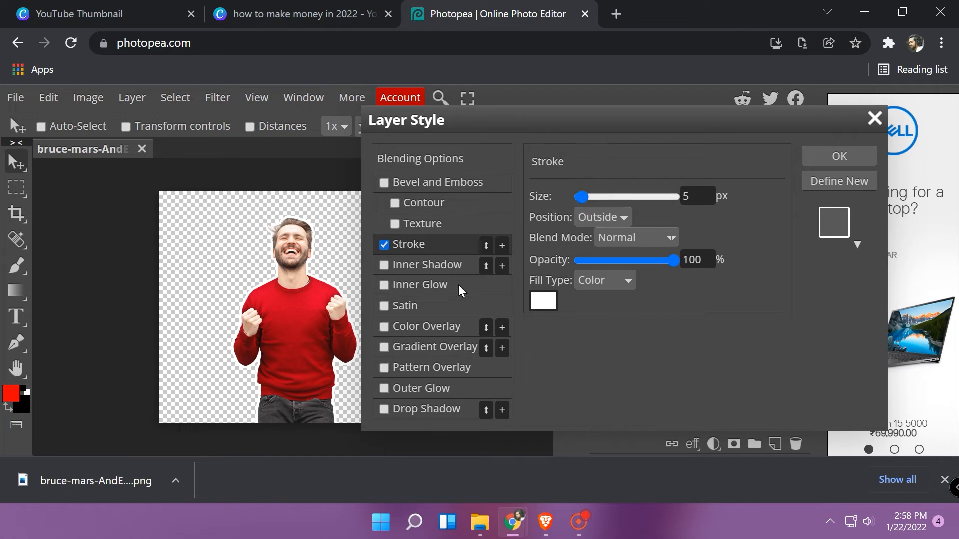
Add a Drop Shadow with a distance of 12 px to the man and apply the layer style
{"action": "left_click", "coordinate": [426, 409]}
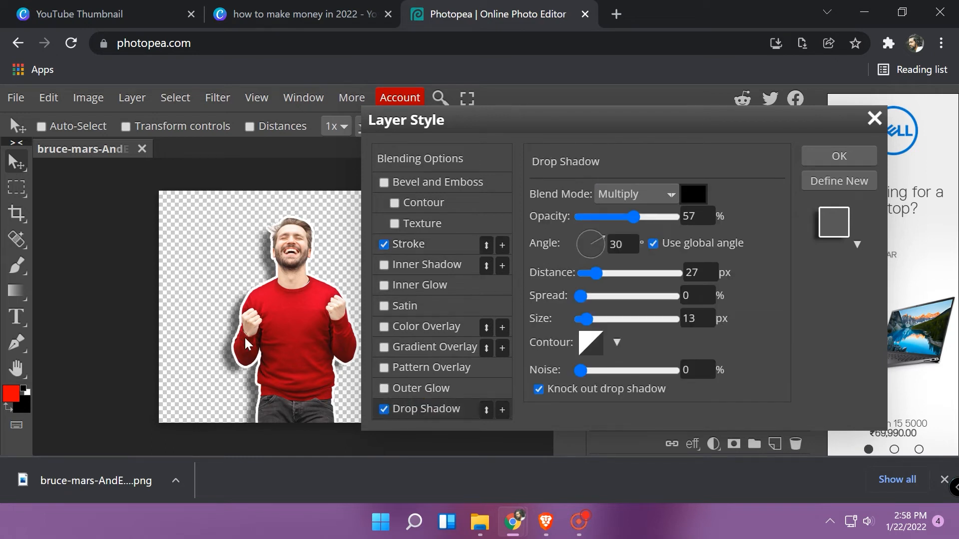
{"action": "left_click_drag", "start_coordinate": [595, 273], "coordinate": [589, 274]}
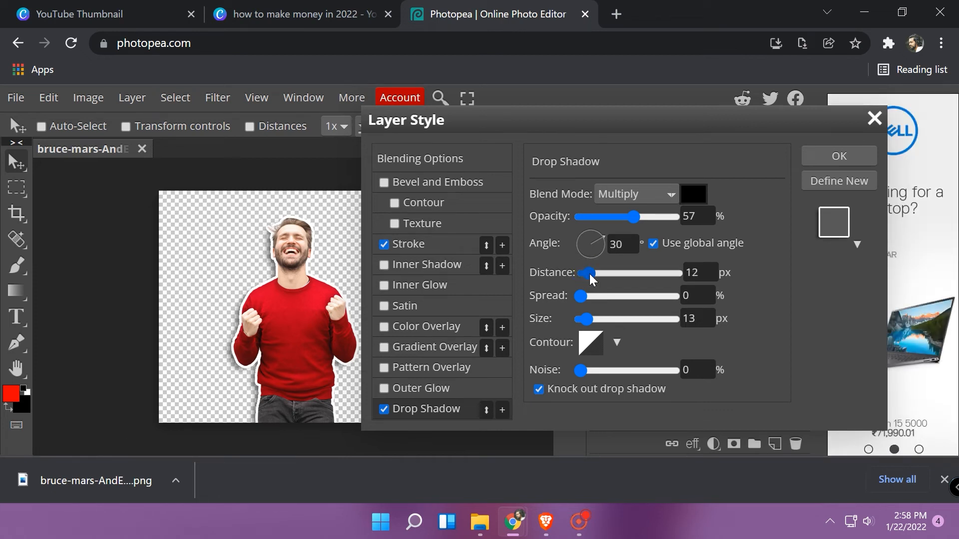
{"action": "left_click", "coordinate": [826, 159]}
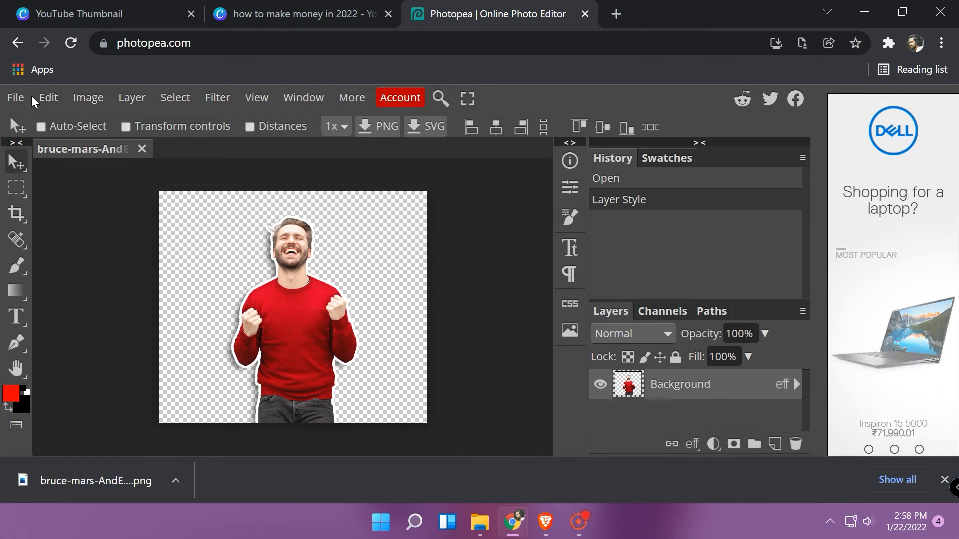
Save the outlined cutout back to its original PNG file and allow the changes to the file
{"action": "left_click", "coordinate": [15, 97]}
{"action": "left_click", "coordinate": [40, 258]}
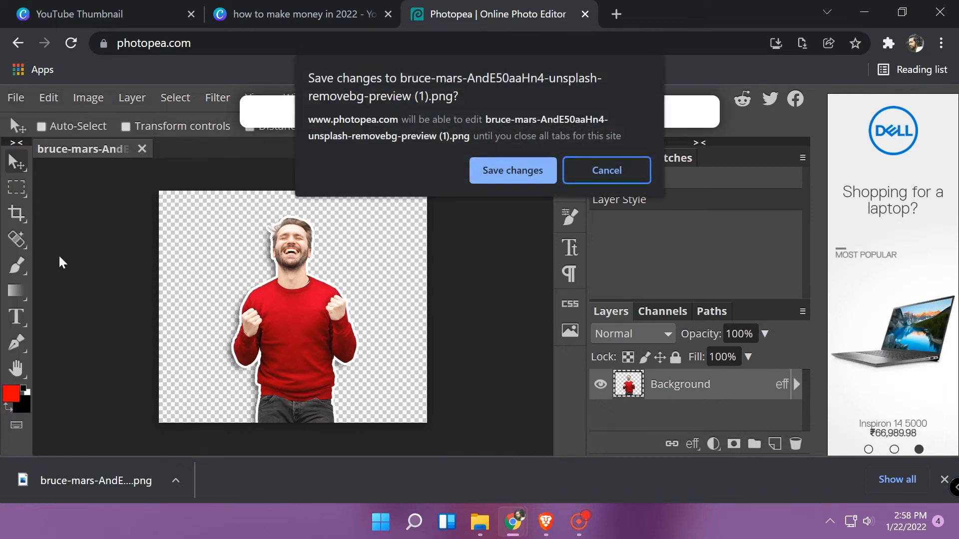
{"action": "left_click", "coordinate": [507, 172]}
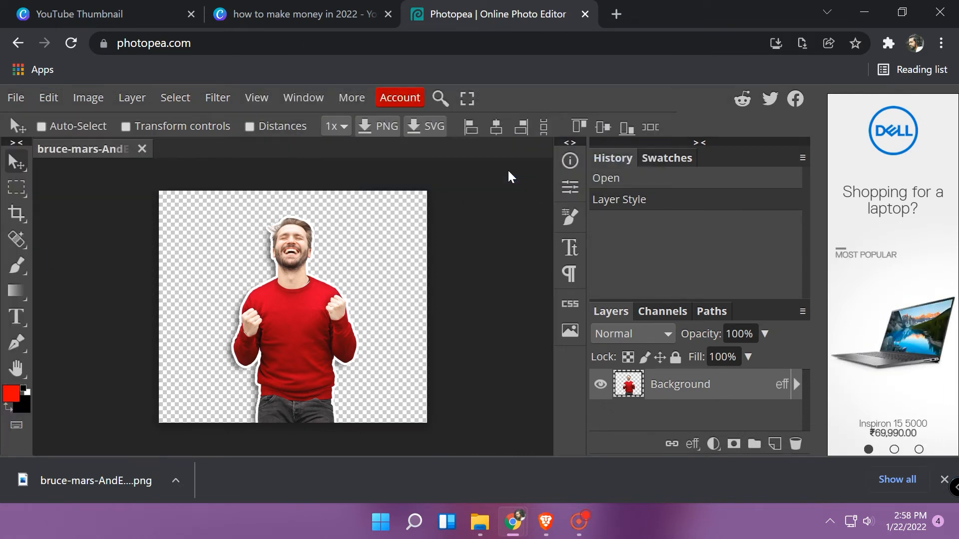
Open the saved cutout PNG from the FILES folder to check its outline, close the preview and return to Photopea
{"action": "left_click", "coordinate": [480, 522]}
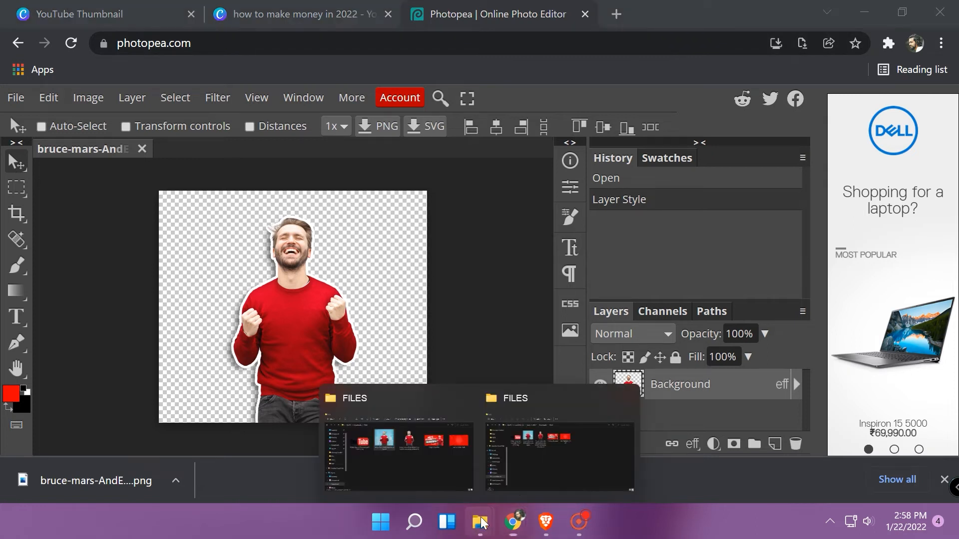
{"action": "left_click", "coordinate": [533, 463]}
{"action": "left_click", "coordinate": [358, 157]}
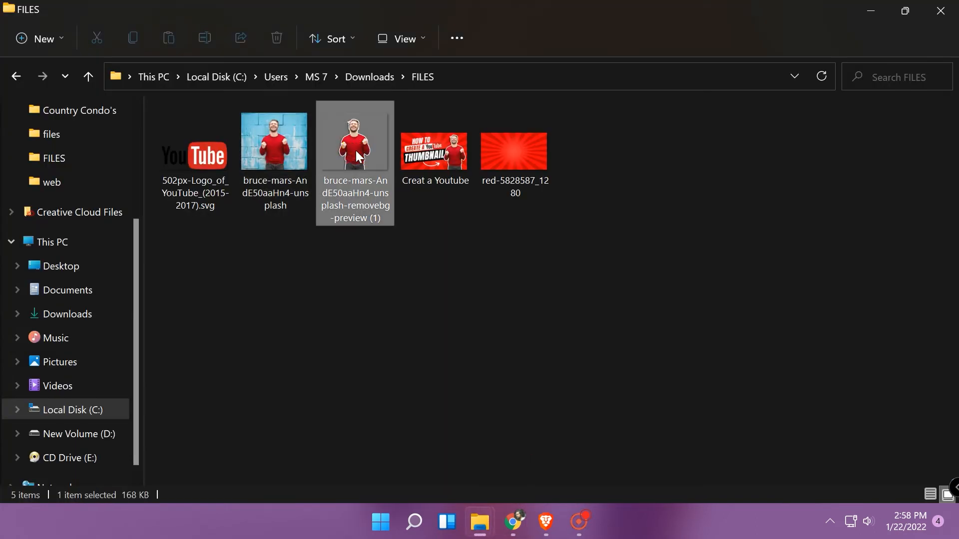
{"action": "double_click", "coordinate": [359, 157]}
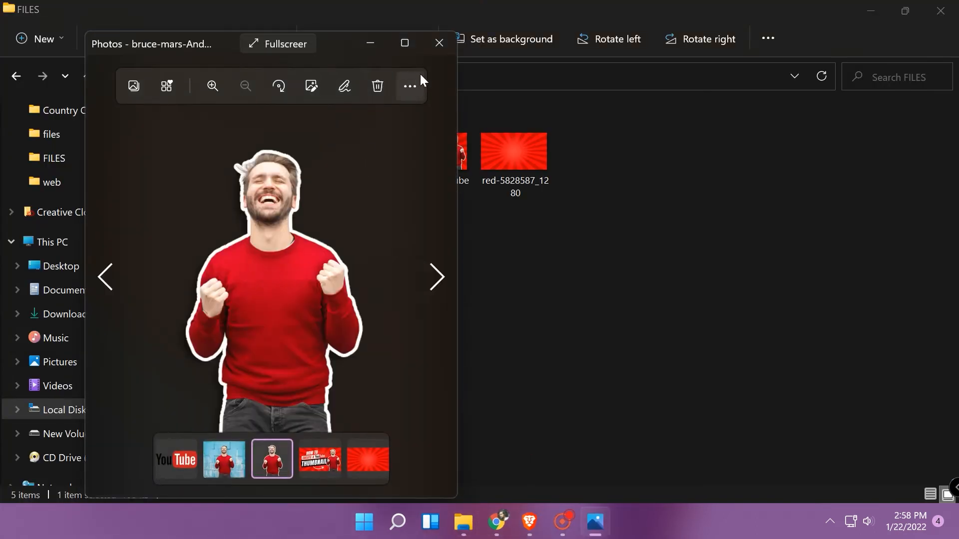
{"action": "left_click", "coordinate": [439, 43]}
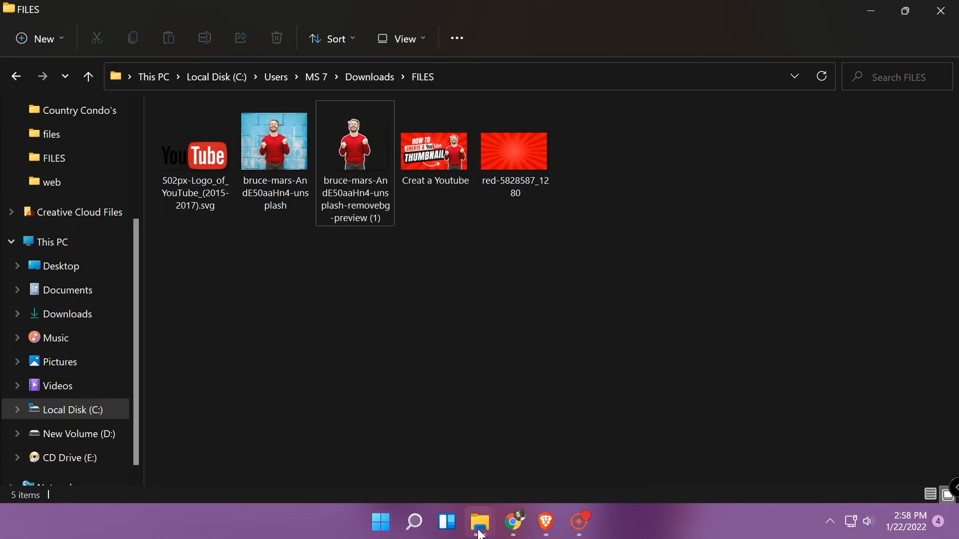
{"action": "mouse_move", "coordinate": [513, 522]}
{"action": "left_click", "coordinate": [595, 447]}
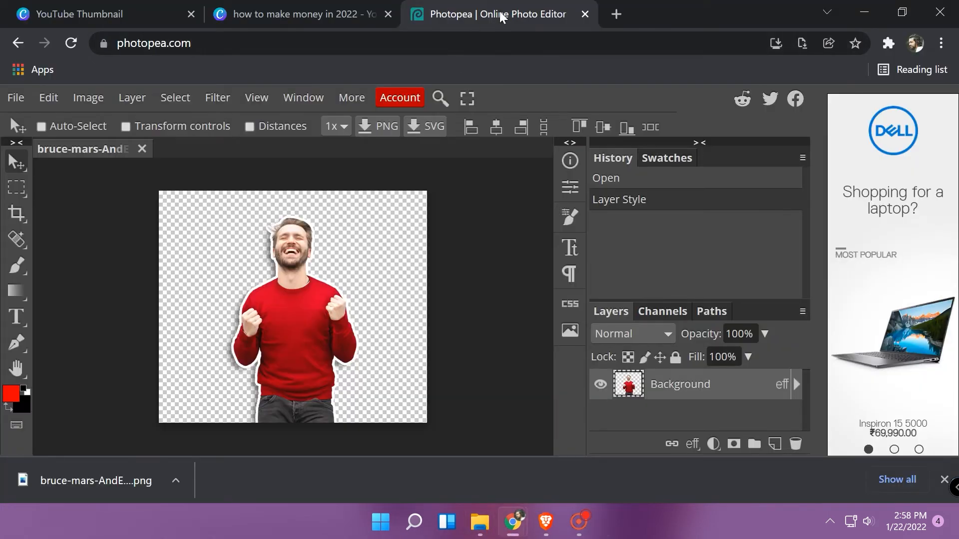
Close Photopea and upload the outlined cutout PNG from the FILES folder to Canva
{"action": "left_click", "coordinate": [584, 15]}
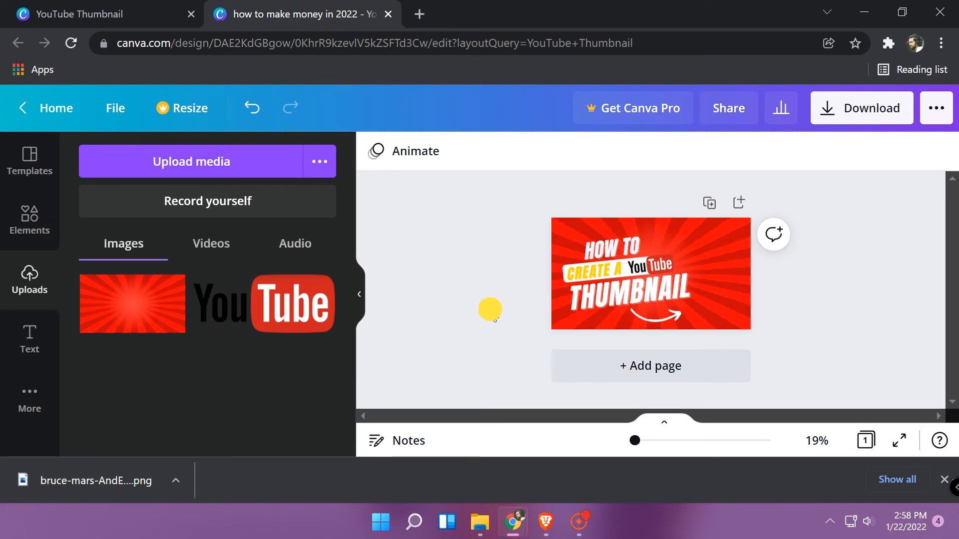
{"action": "left_click", "coordinate": [155, 162]}
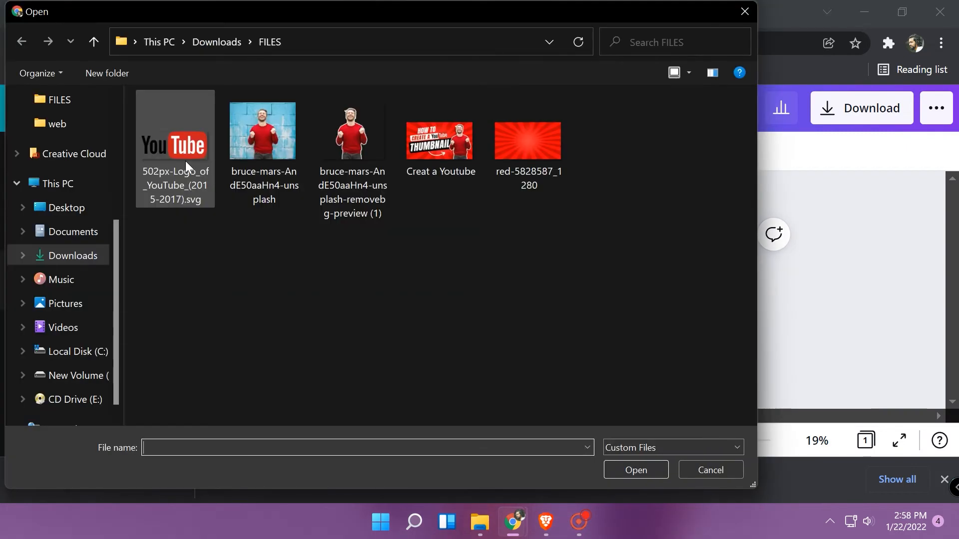
{"action": "left_click", "coordinate": [375, 136]}
{"action": "left_click", "coordinate": [630, 470]}
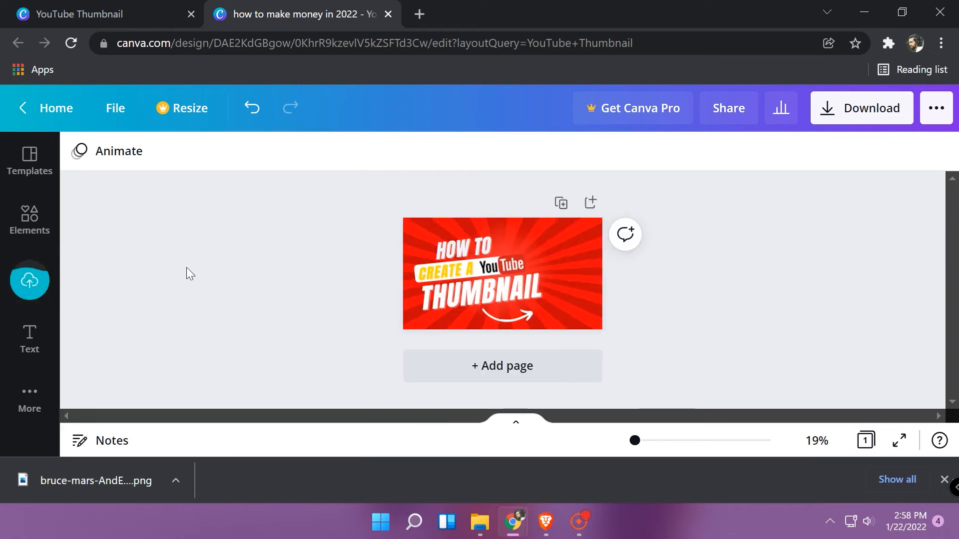
Add the uploaded man cutout to the thumbnail and enlarge it to about full page height beside the text at the right edge
{"action": "left_click", "coordinate": [31, 277]}
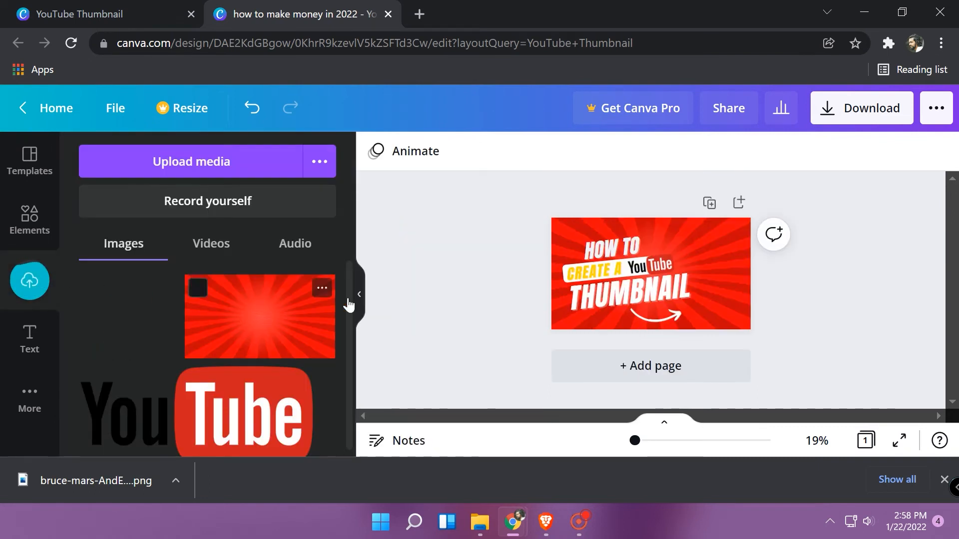
{"action": "left_click", "coordinate": [120, 307]}
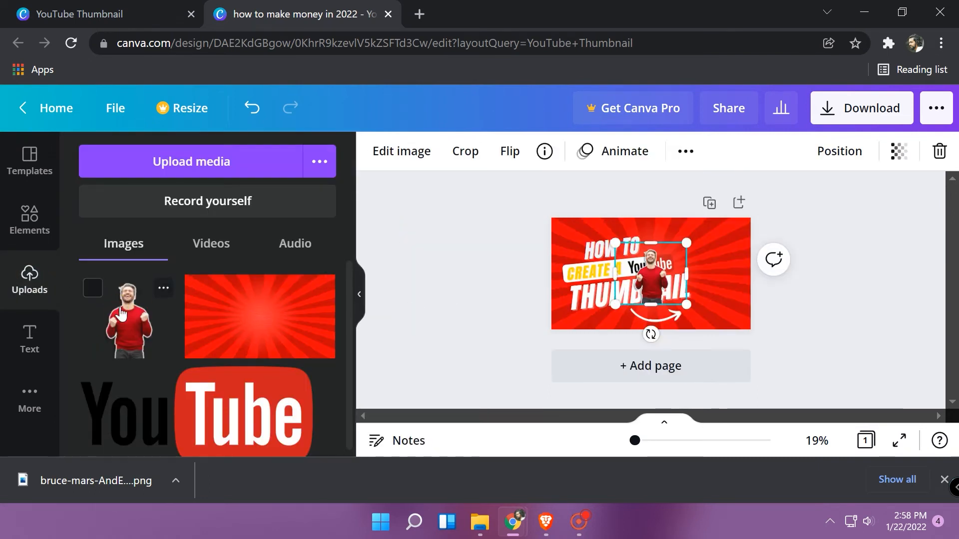
{"action": "left_click_drag", "start_coordinate": [661, 290], "coordinate": [741, 314]}
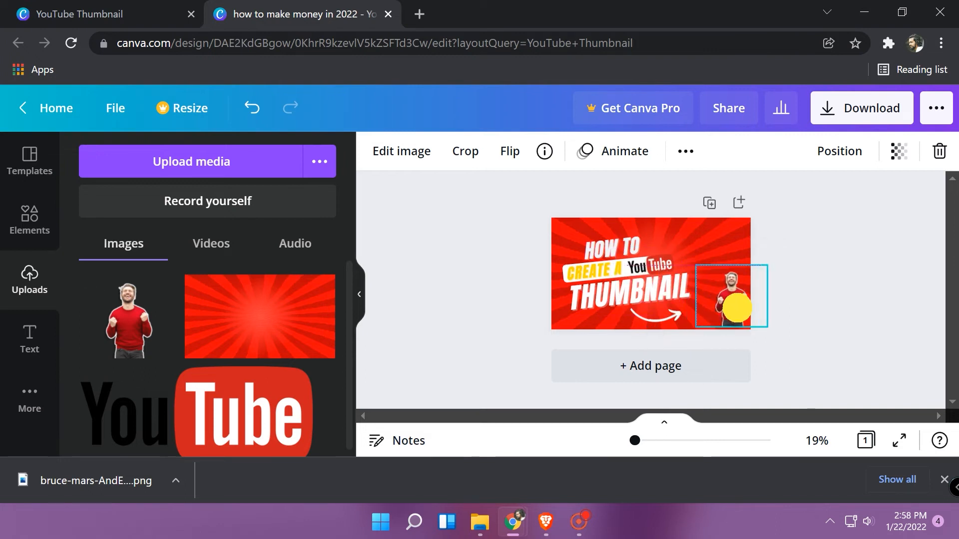
{"action": "left_click", "coordinate": [354, 298]}
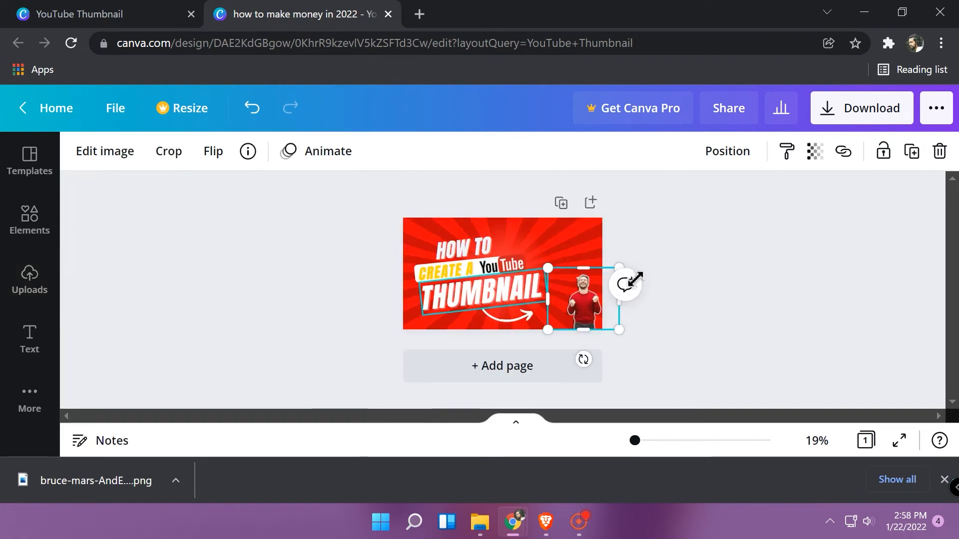
{"action": "left_click_drag", "start_coordinate": [548, 268], "coordinate": [494, 211]}
{"action": "left_click_drag", "start_coordinate": [554, 274], "coordinate": [572, 274]}
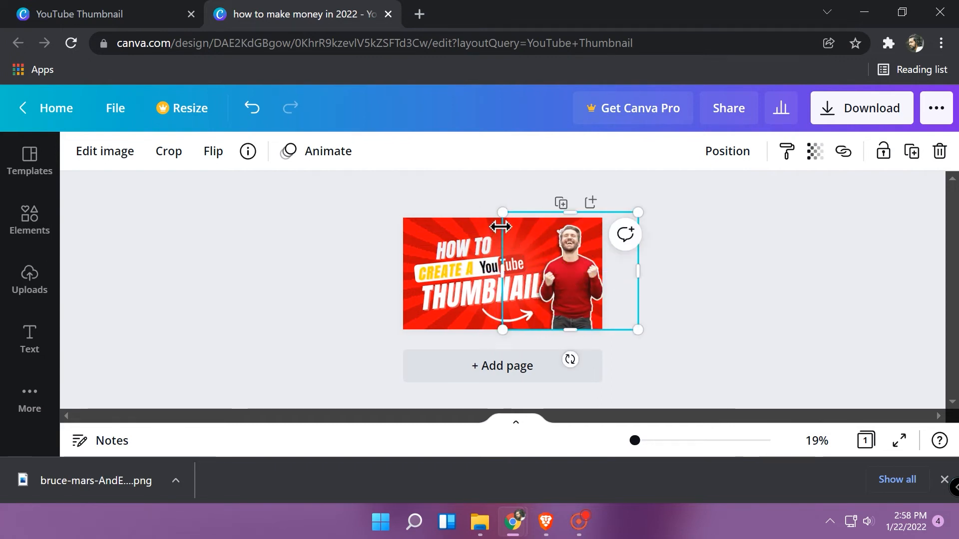
{"action": "left_click", "coordinate": [779, 295]}
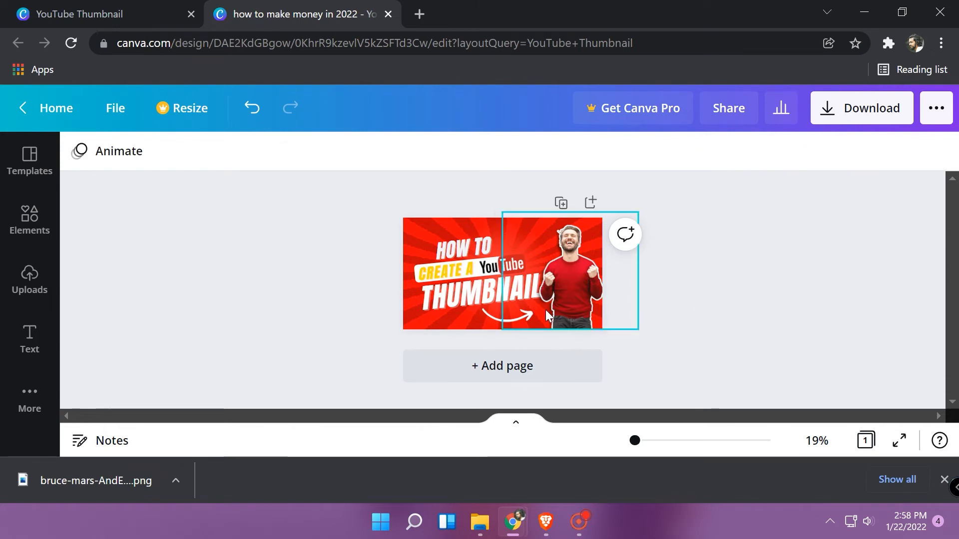
Shift the THUMBNAIL text slightly left and down so it clears the man
{"action": "left_click", "coordinate": [488, 289]}
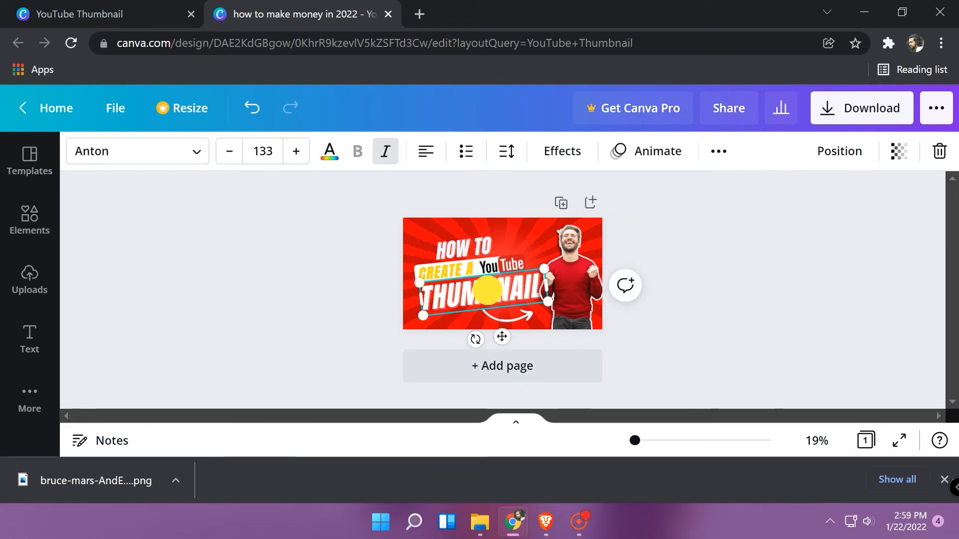
{"action": "left_click_drag", "start_coordinate": [487, 290], "coordinate": [480, 294]}
{"action": "left_click", "coordinate": [758, 312]}
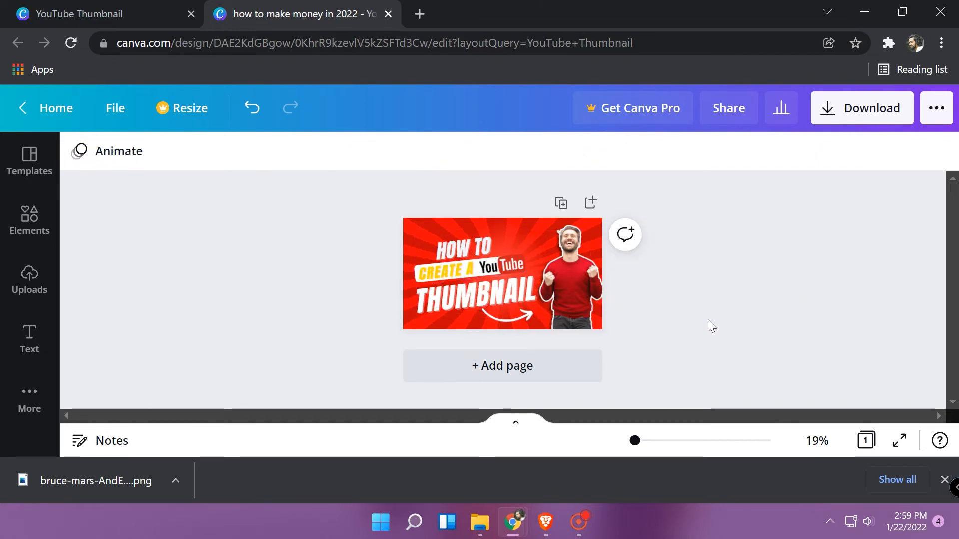
Change the color of the "CREATE A" text to the bright red from the background photo's colors
{"action": "left_click_drag", "start_coordinate": [634, 440], "coordinate": [637, 439]}
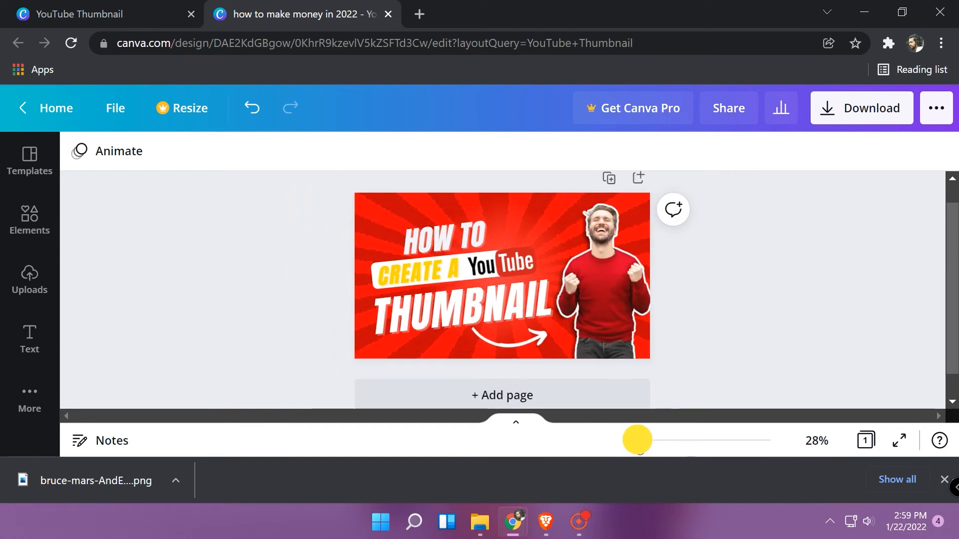
{"action": "left_click", "coordinate": [507, 421]}
{"action": "left_click", "coordinate": [516, 337]}
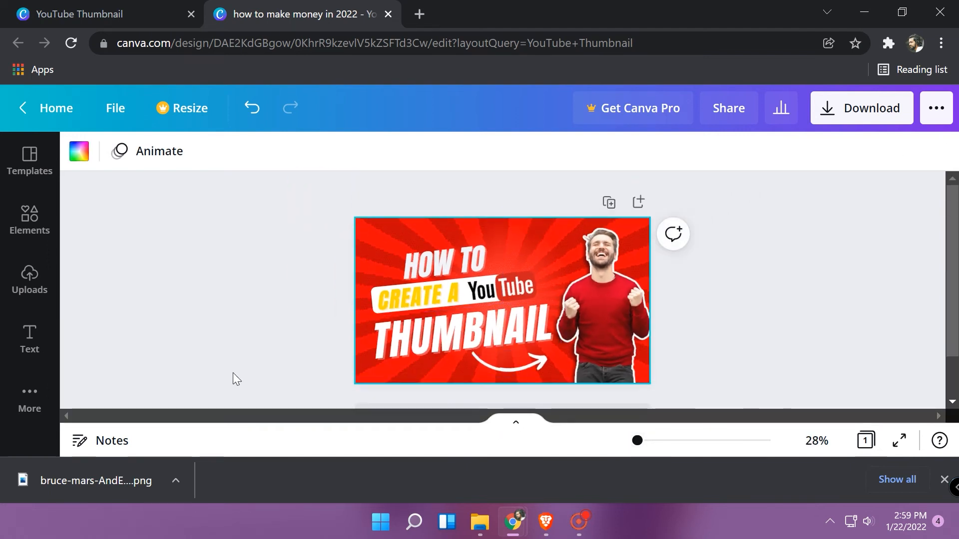
{"action": "left_click", "coordinate": [789, 284]}
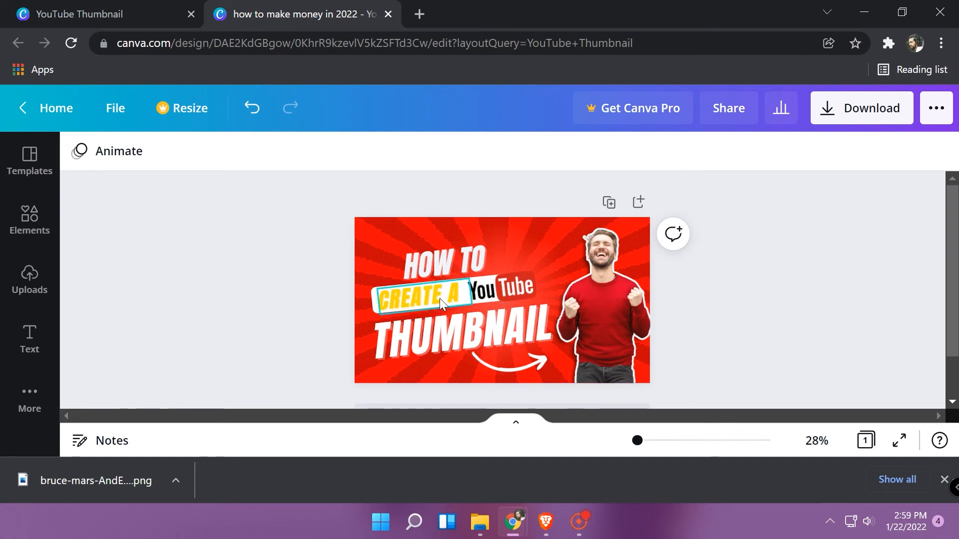
{"action": "left_click", "coordinate": [402, 300]}
{"action": "left_click", "coordinate": [328, 150]}
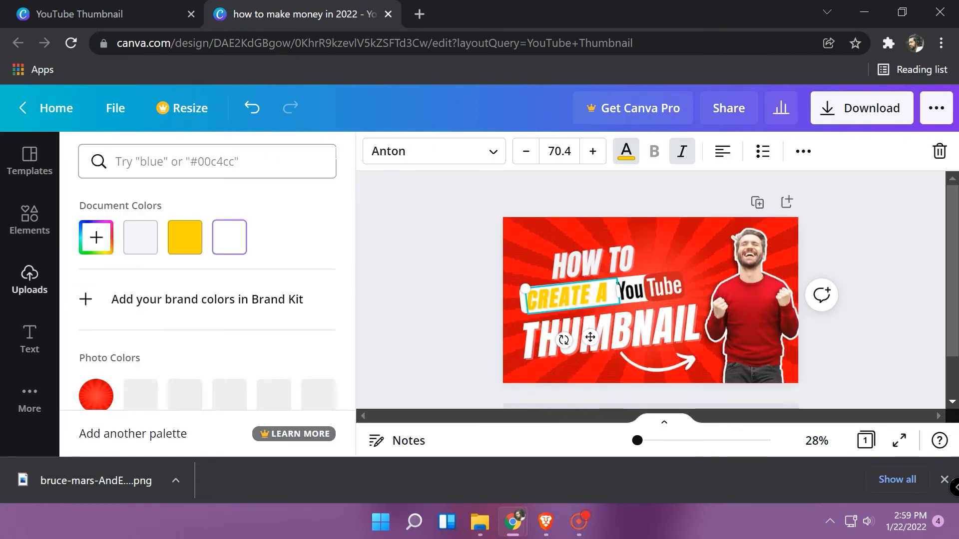
{"action": "left_click", "coordinate": [145, 394]}
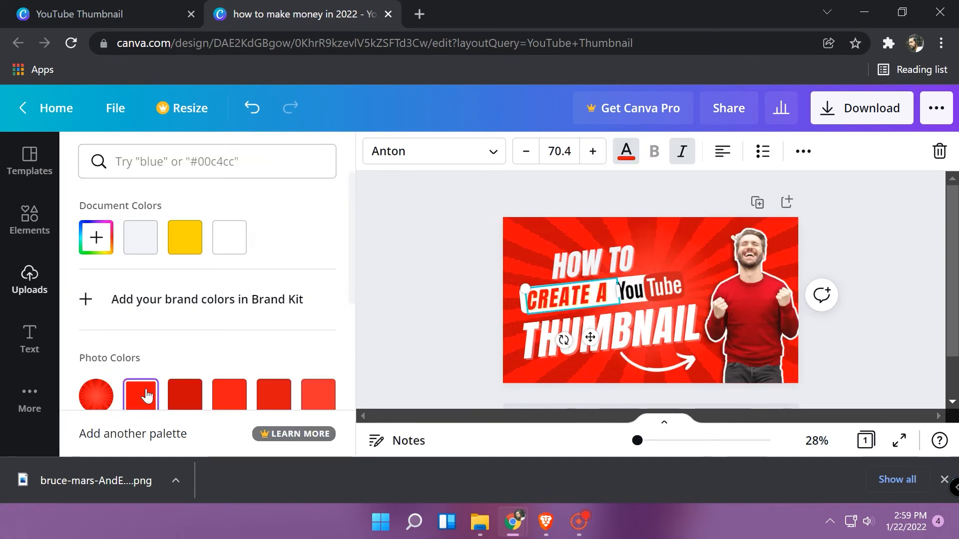
{"action": "left_click", "coordinate": [443, 278]}
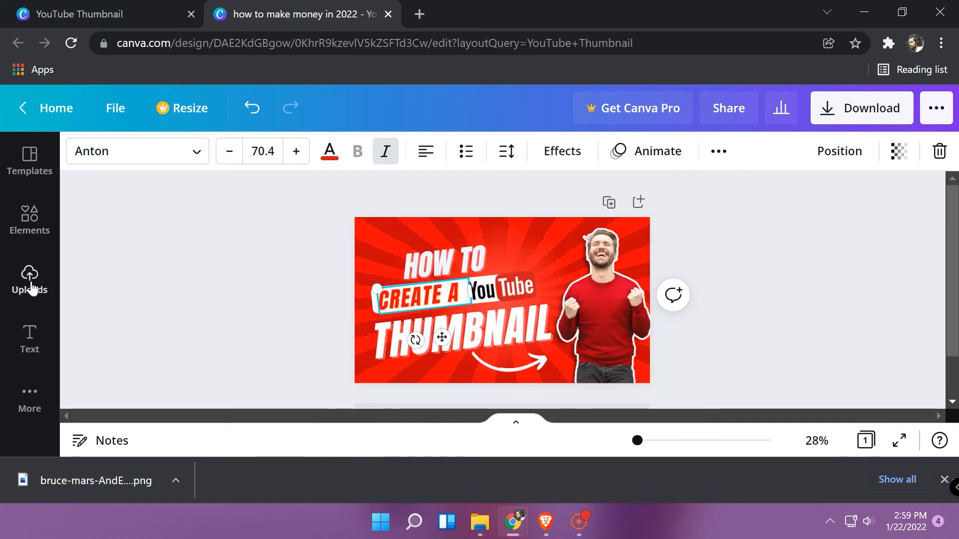
Browse the full Lines & Shapes collection of elements and add a rounded square to the thumbnail
{"action": "left_click", "coordinate": [29, 220]}
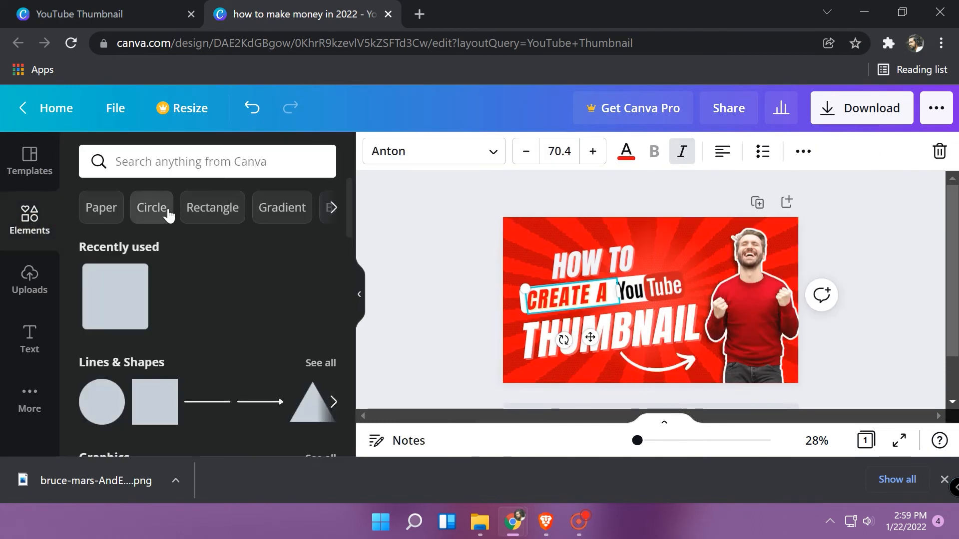
{"action": "scroll", "coordinate": [142, 344], "scroll_direction": "down", "scroll_amount": 5}
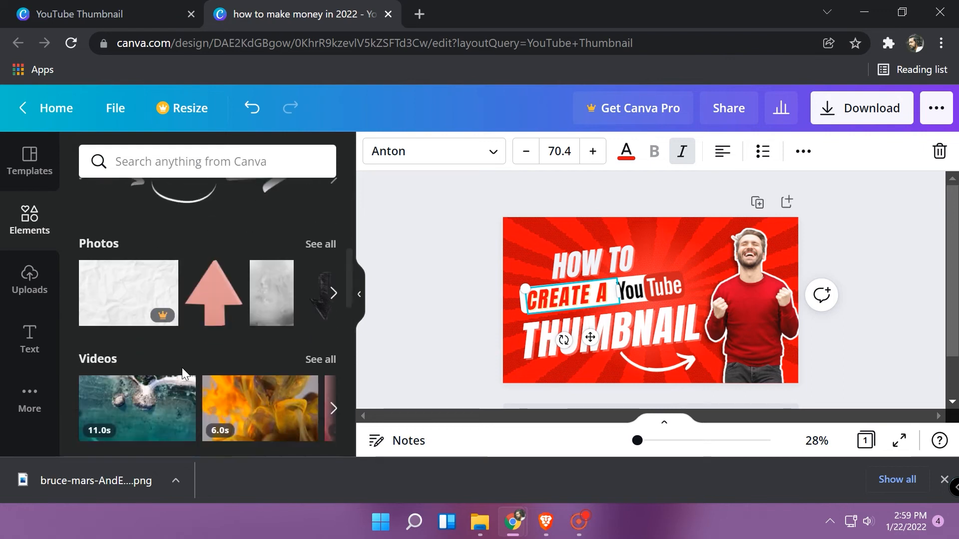
{"action": "scroll", "coordinate": [182, 368], "scroll_direction": "up", "scroll_amount": 4}
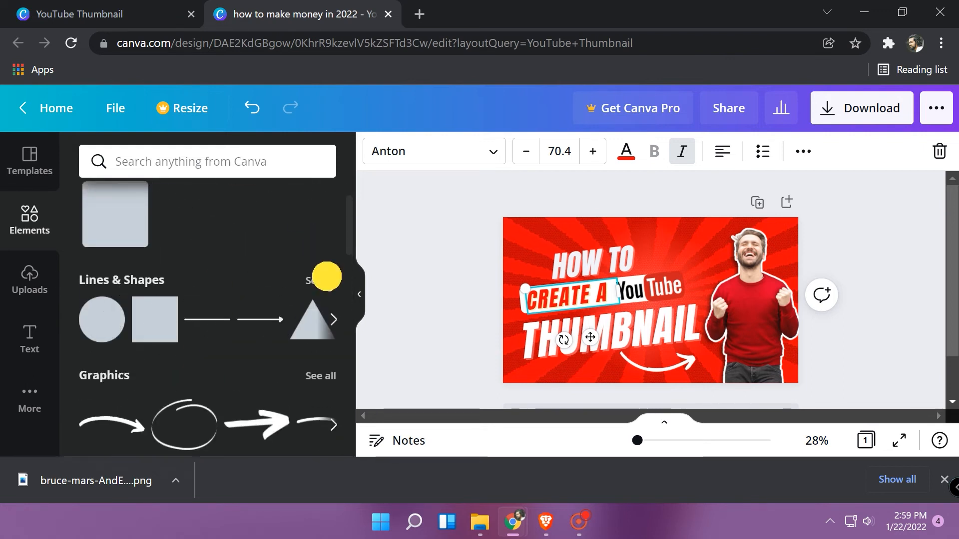
{"action": "left_click", "coordinate": [325, 280]}
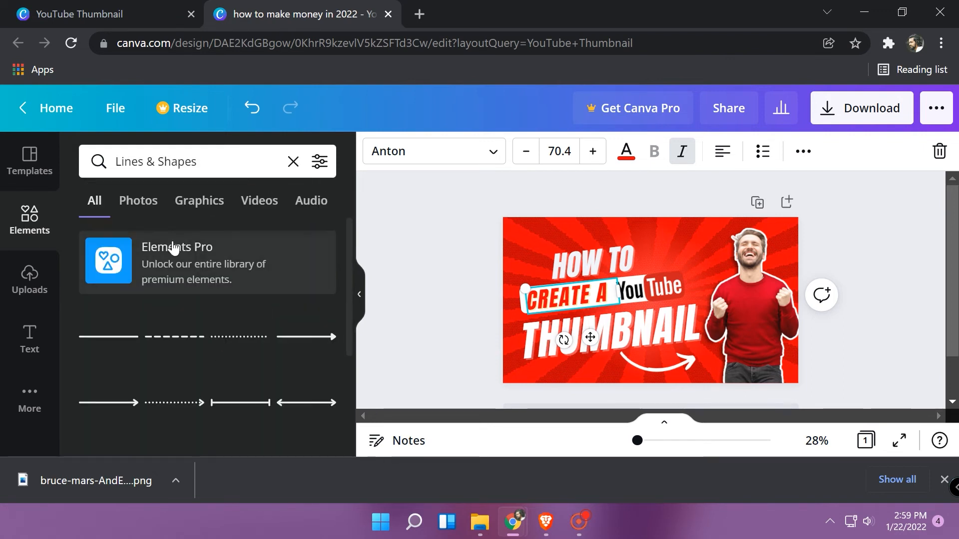
{"action": "left_click", "coordinate": [212, 202]}
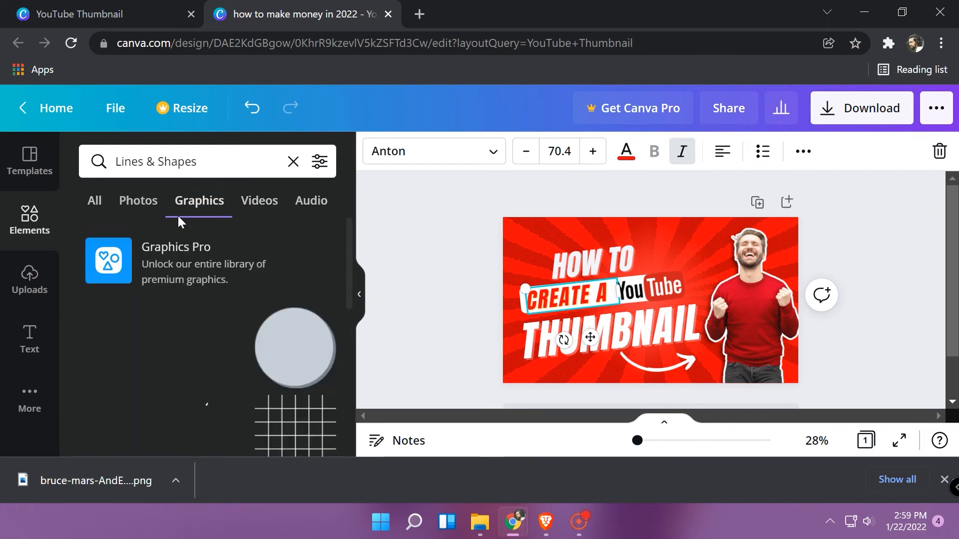
{"action": "scroll", "coordinate": [214, 379], "scroll_direction": "down", "scroll_amount": 3}
{"action": "scroll", "coordinate": [214, 379], "scroll_direction": "up", "scroll_amount": 4}
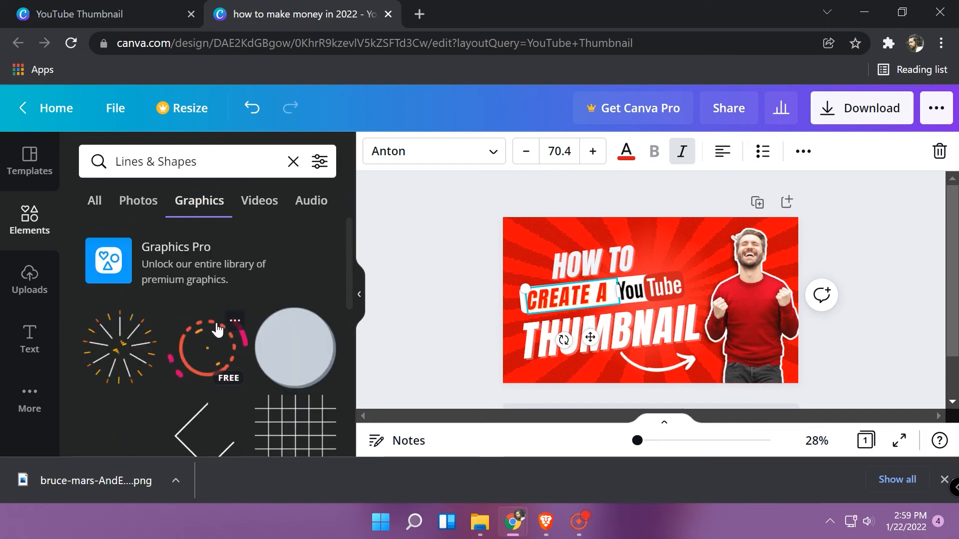
{"action": "left_click", "coordinate": [96, 204]}
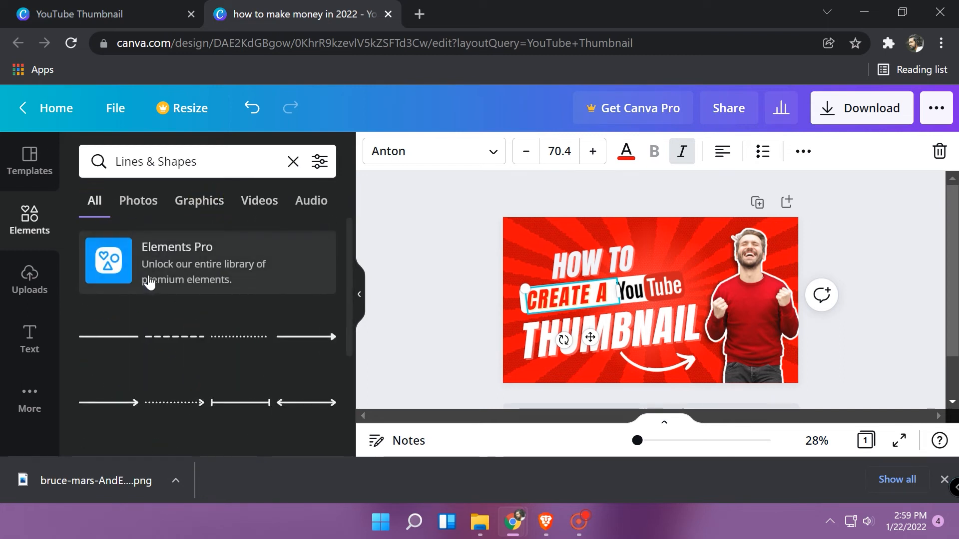
{"action": "scroll", "coordinate": [172, 332], "scroll_direction": "down", "scroll_amount": 4}
{"action": "scroll", "coordinate": [173, 339], "scroll_direction": "down", "scroll_amount": 2}
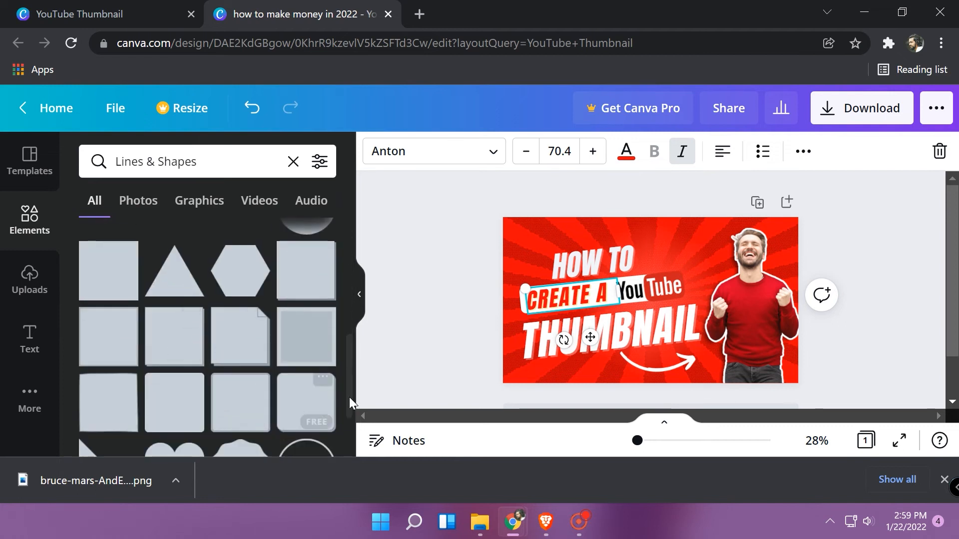
{"action": "left_click", "coordinate": [168, 407]}
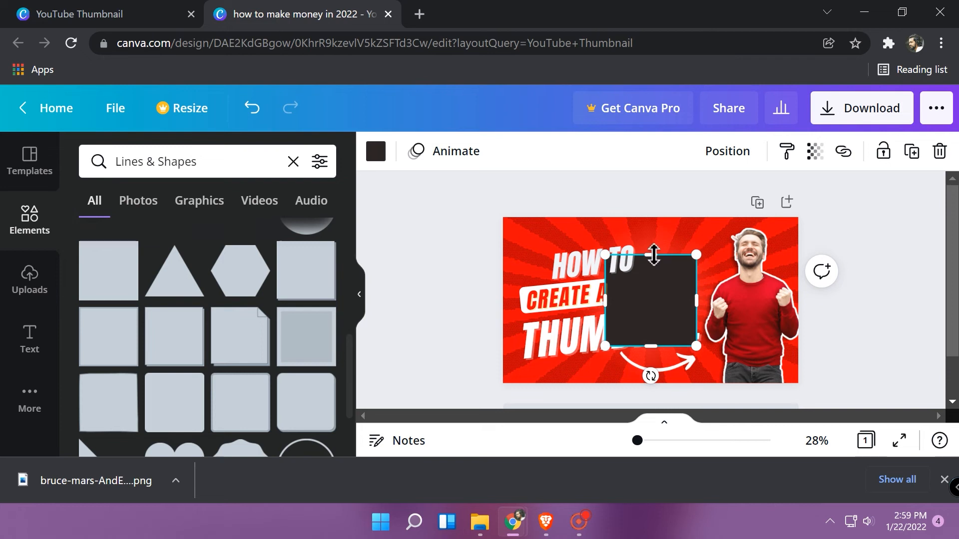
Reshape the rounded square into a wide, low bar and tilt it to match the slant of the THUMBNAIL text
{"action": "left_click_drag", "start_coordinate": [654, 255], "coordinate": [653, 298]}
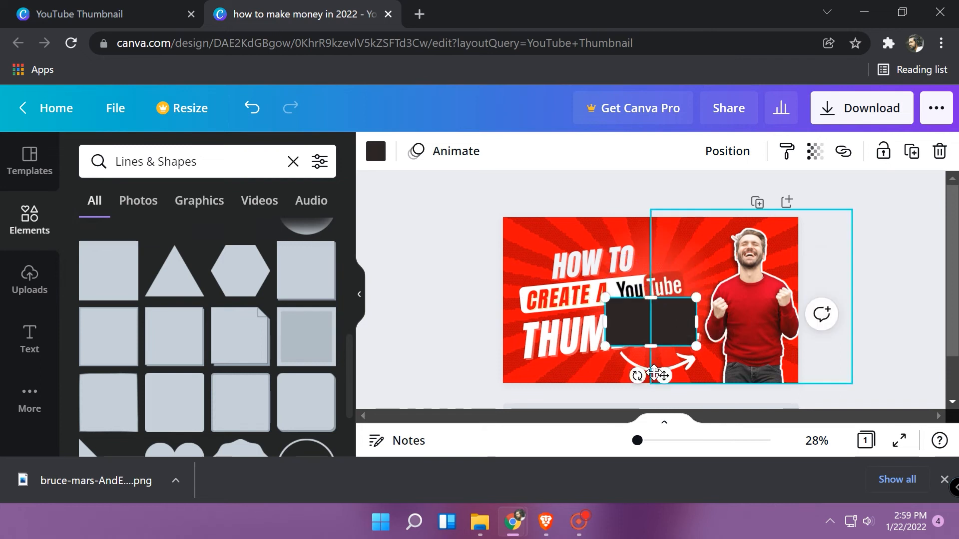
{"action": "left_click_drag", "start_coordinate": [637, 375], "coordinate": [644, 380]}
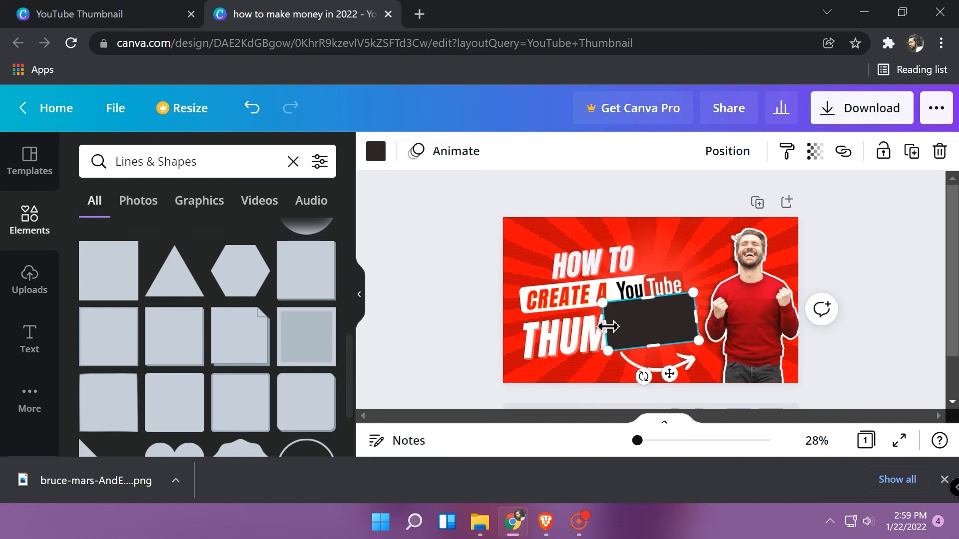
{"action": "left_click_drag", "start_coordinate": [607, 327], "coordinate": [514, 337]}
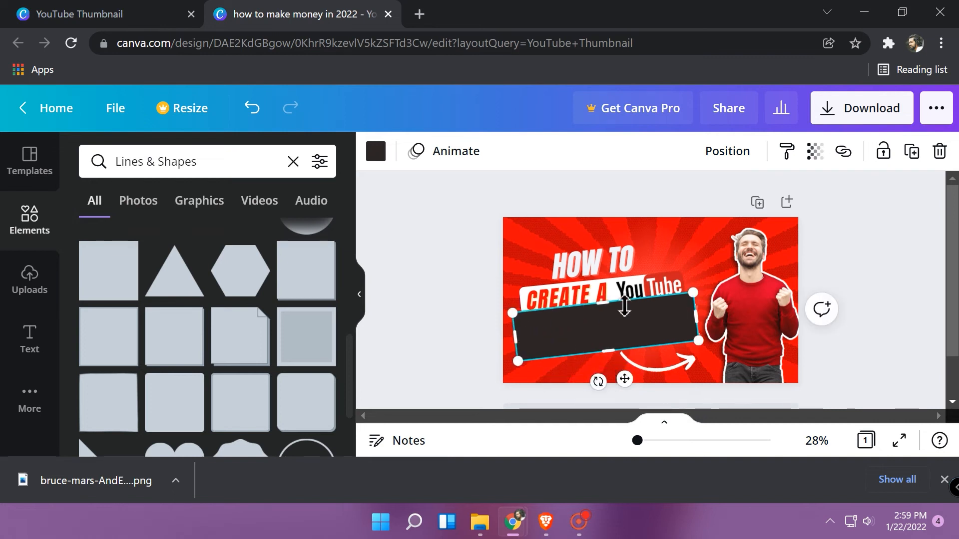
{"action": "left_click_drag", "start_coordinate": [603, 303], "coordinate": [604, 311]}
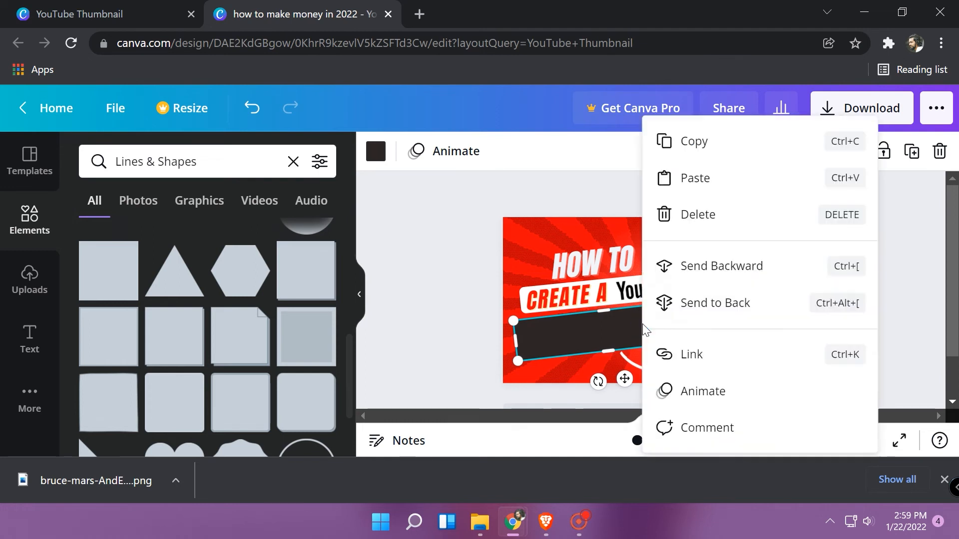
Send the dark bar backward behind the THUMBNAIL text and extend its right and lower edges to surround the word
{"action": "right_click", "coordinate": [645, 329]}
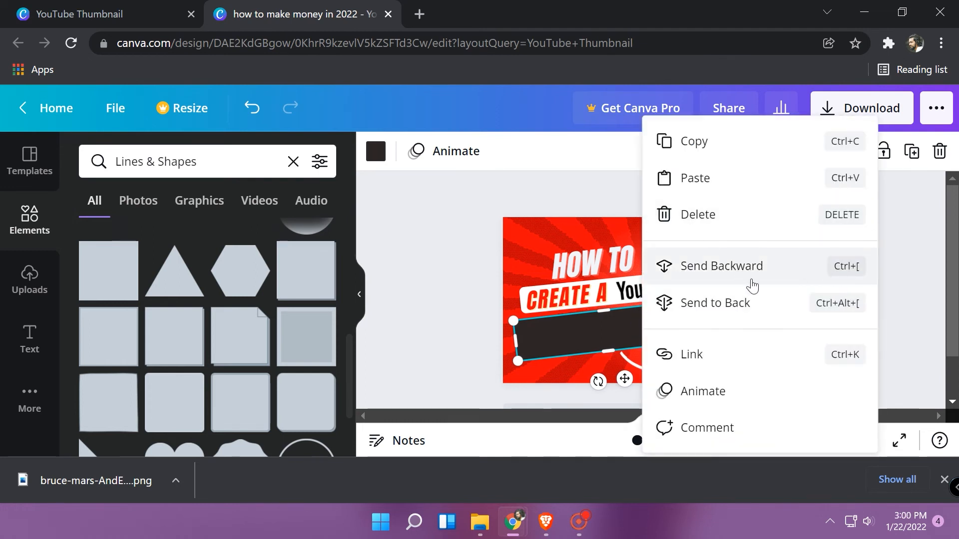
{"action": "left_click", "coordinate": [481, 173]}
{"action": "left_click", "coordinate": [582, 325]}
{"action": "key", "text": "ctrl+bracketleft"}
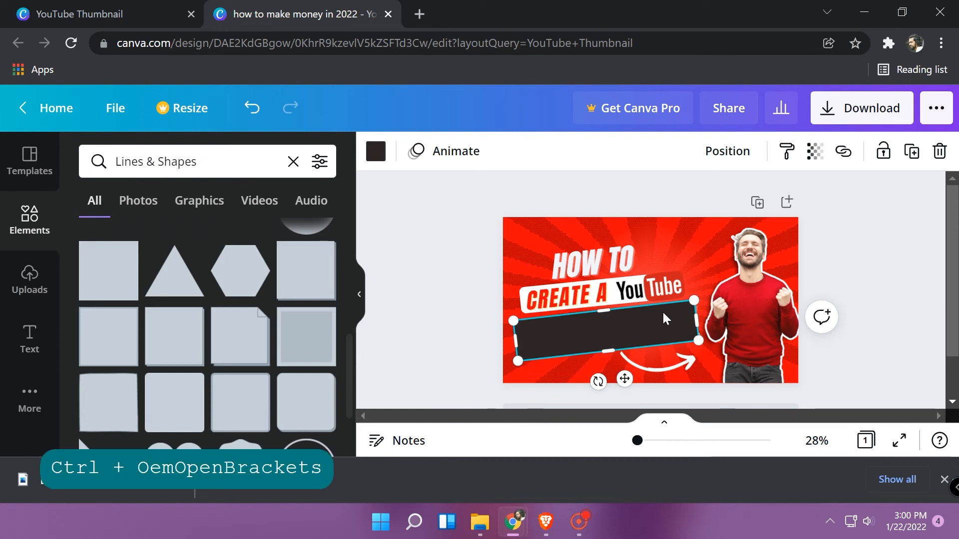
{"action": "key", "text": "ctrl+bracketleft"}
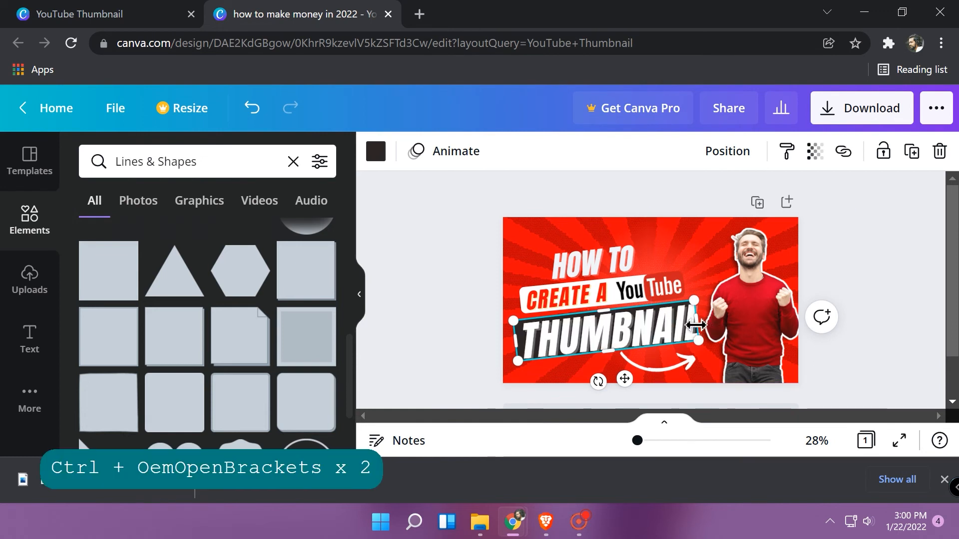
{"action": "left_click_drag", "start_coordinate": [697, 323], "coordinate": [707, 323]}
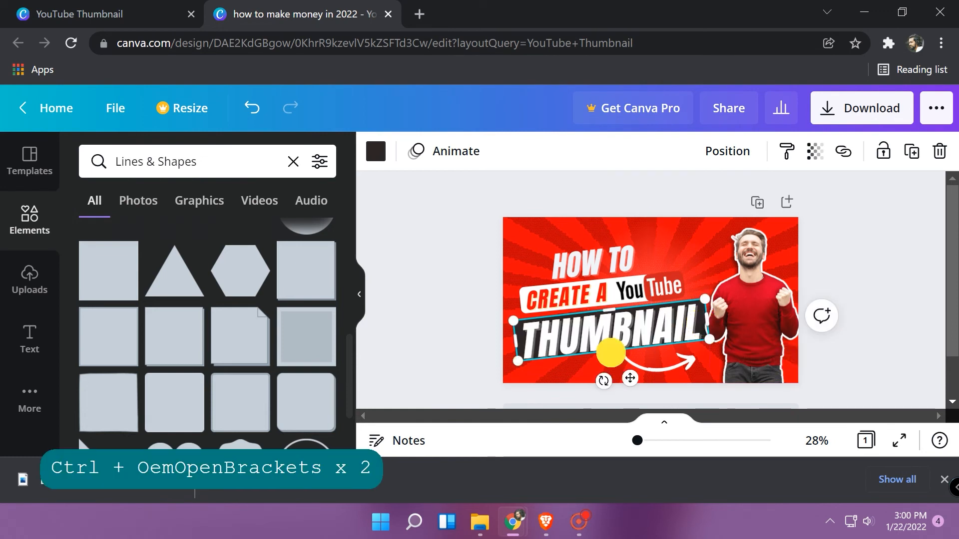
{"action": "left_click_drag", "start_coordinate": [610, 352], "coordinate": [613, 360]}
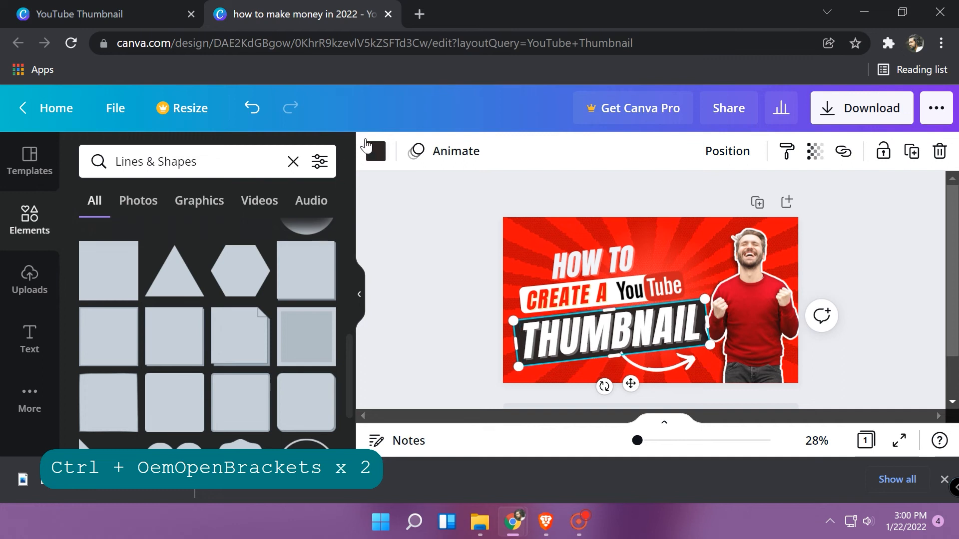
Change the bar behind THUMBNAIL to the black from the YouTube logo's photo colors
{"action": "left_click", "coordinate": [373, 150]}
{"action": "scroll", "coordinate": [168, 325], "scroll_direction": "down", "scroll_amount": 5}
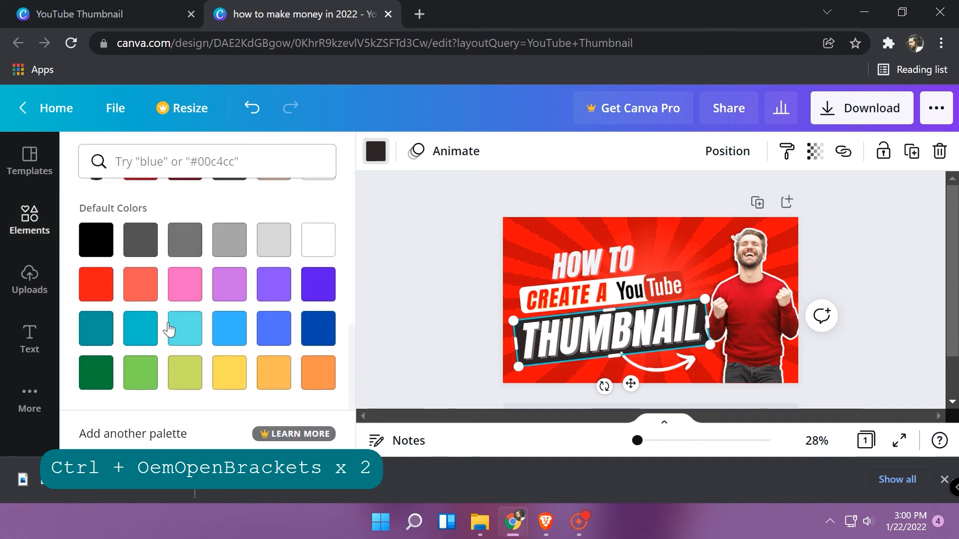
{"action": "left_click", "coordinate": [229, 198]}
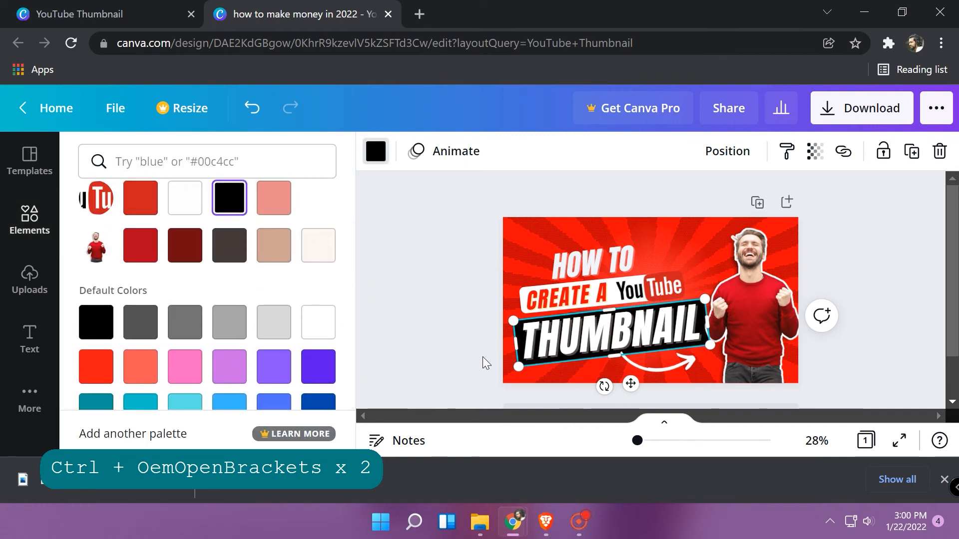
{"action": "left_click", "coordinate": [456, 320]}
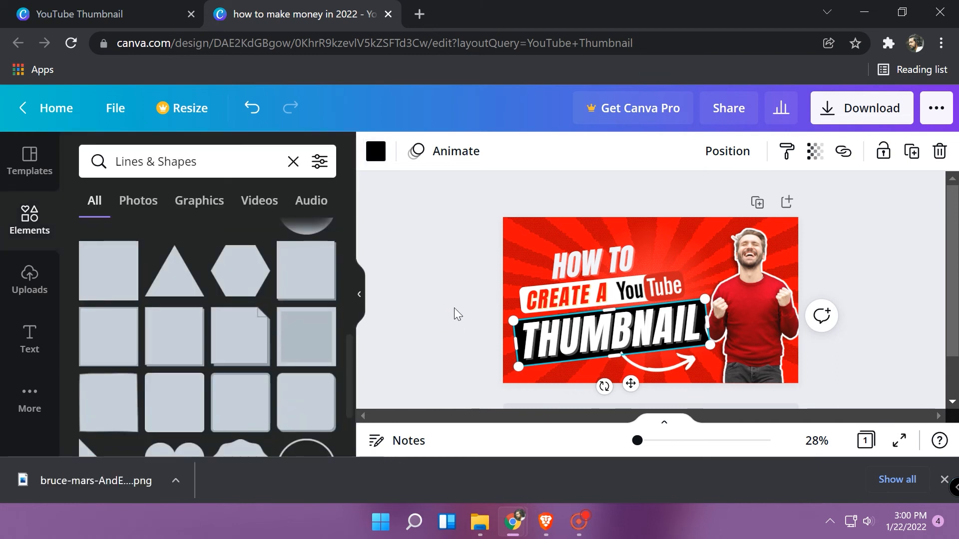
Move the white curved arrow slightly right and down so it sits below the black bar, pointing at the man
{"action": "left_click", "coordinate": [404, 330]}
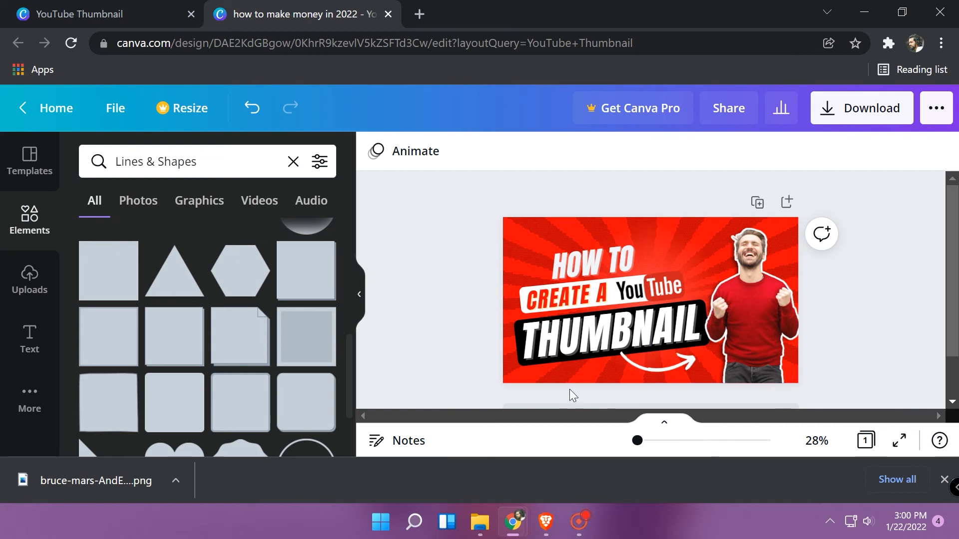
{"action": "left_click", "coordinate": [625, 366]}
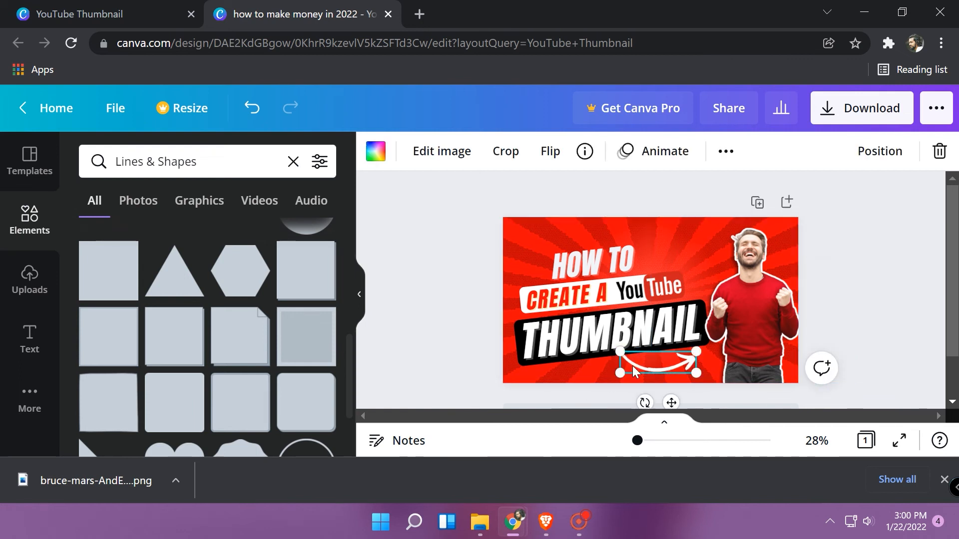
{"action": "left_click", "coordinate": [889, 253]}
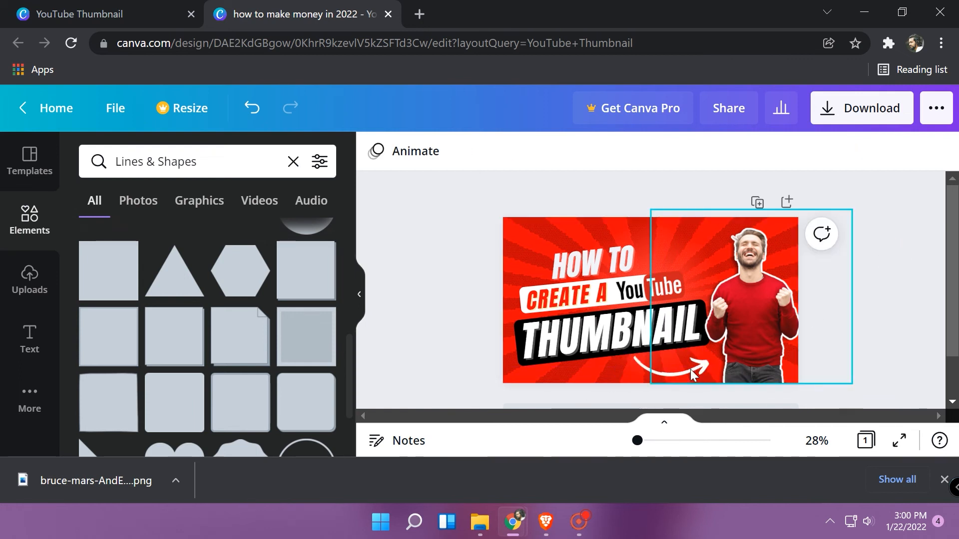
Open the finished reference thumbnail from the FILES folder to compare it with the design, and return to Canva
{"action": "mouse_move", "coordinate": [465, 530]}
{"action": "left_click", "coordinate": [547, 452]}
{"action": "double_click", "coordinate": [421, 154]}
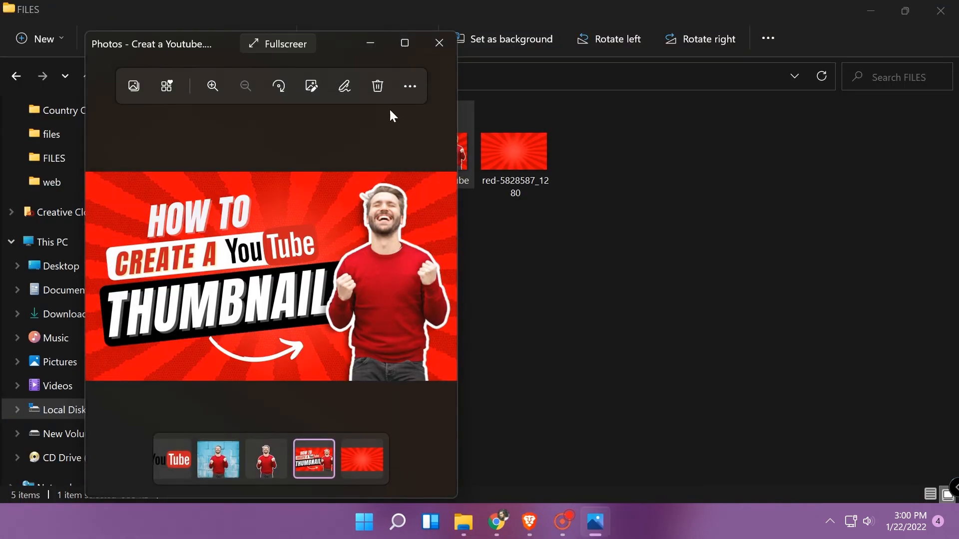
{"action": "left_click", "coordinate": [434, 41]}
{"action": "mouse_move", "coordinate": [497, 522]}
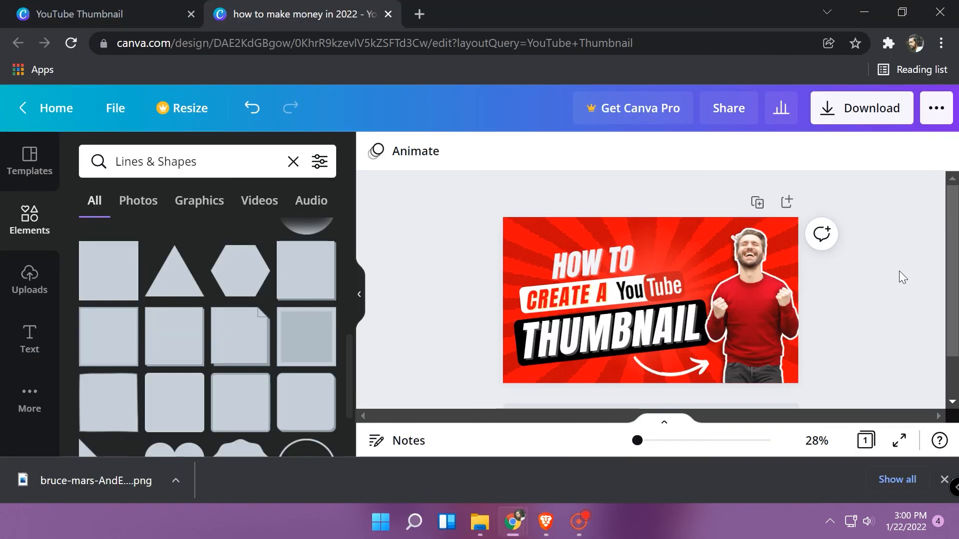
{"action": "left_click", "coordinate": [595, 444]}
Nudge the "CREATE A" text and its white bar slightly to the right, together with the man cutout
{"action": "left_click", "coordinate": [590, 295]}
{"action": "left_click", "coordinate": [449, 302]}
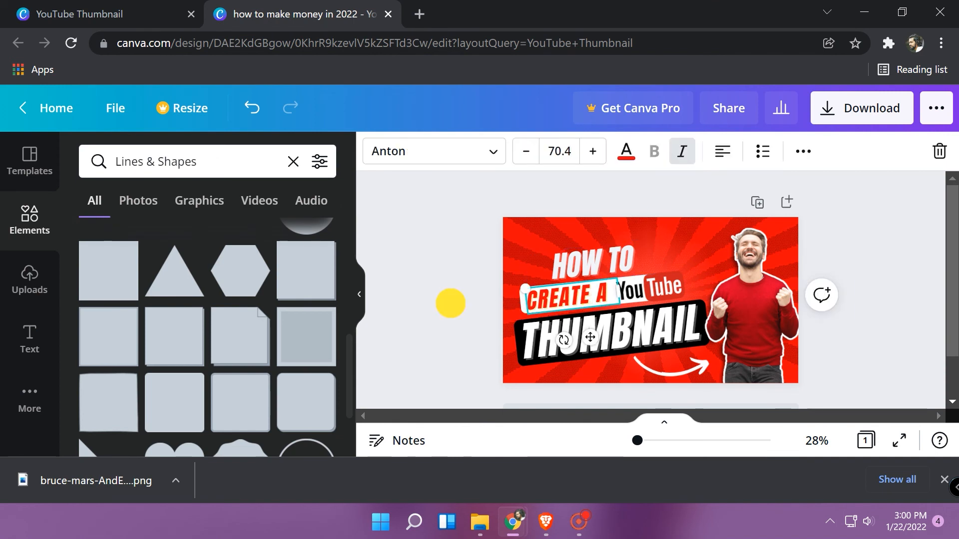
{"action": "left_click", "coordinate": [548, 302]}
{"action": "left_click", "coordinate": [849, 238], "text": "shift"}
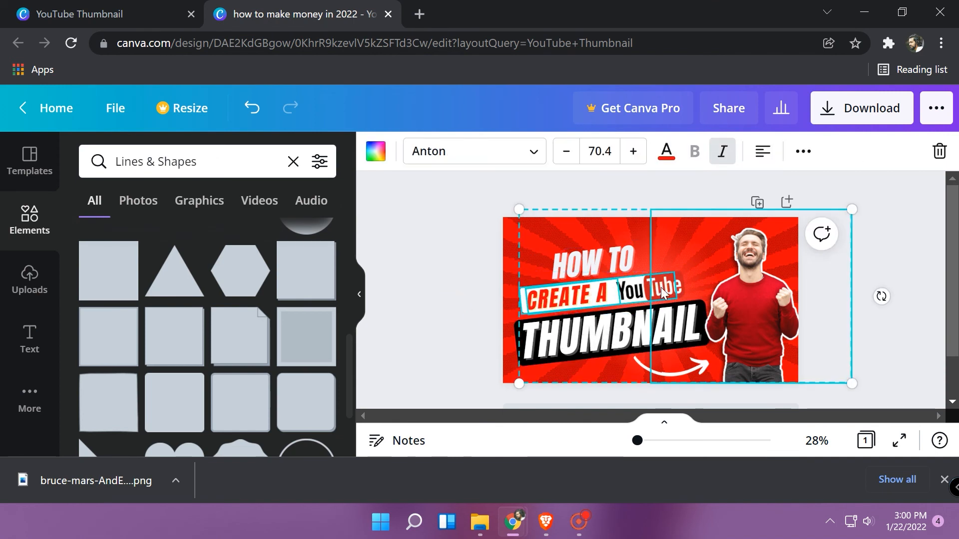
{"action": "key", "text": "Right"}
{"action": "key", "text": "Right"}
{"action": "key", "text": "Right"}
{"action": "key", "text": "Right"}
{"action": "key", "text": "Right"}
{"action": "key", "text": "Right"}
{"action": "key", "text": "Right"}
{"action": "key", "text": "Right"}
{"action": "key", "text": "Right"}
{"action": "key", "text": "Right"}
{"action": "key", "text": "Right"}
{"action": "key", "text": "Right"}
{"action": "key", "text": "Right"}
{"action": "key", "text": "Right"}
{"action": "key", "text": "Right"}
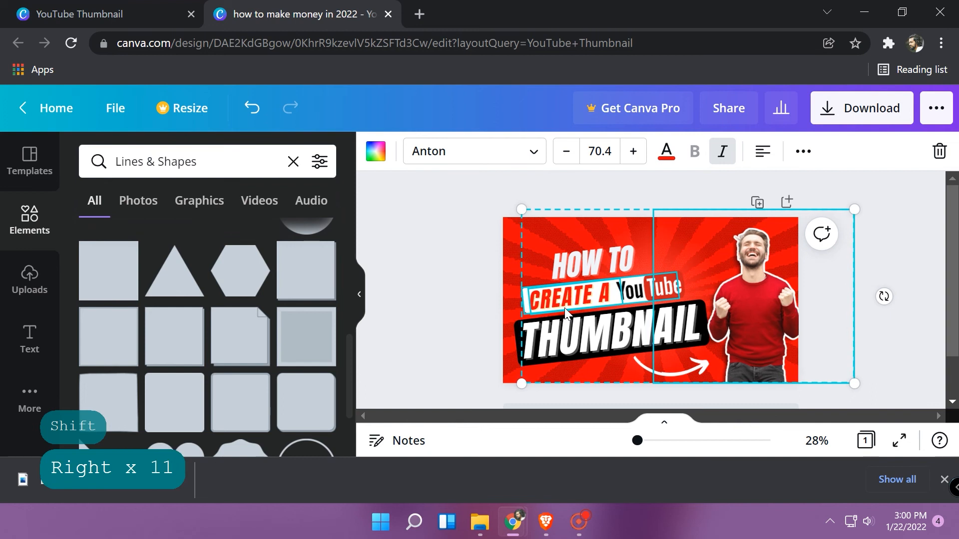
{"action": "key", "text": "Right"}
{"action": "key", "text": "Right"}
{"action": "key", "text": "Right"}
{"action": "key", "text": "Right"}
{"action": "left_click", "coordinate": [844, 305]}
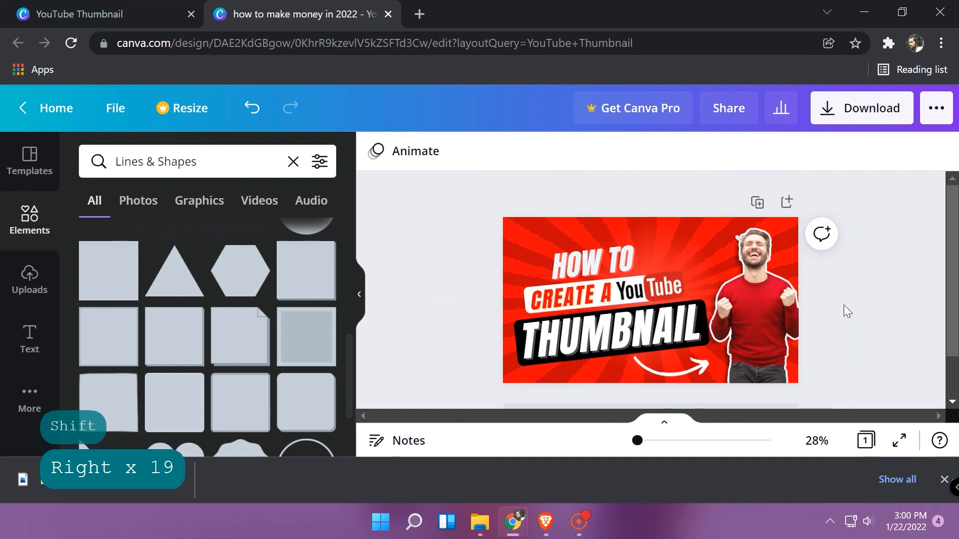
Nudge the man cutout back to the left, close to the end of the THUMBNAIL bar
{"action": "left_click", "coordinate": [755, 303]}
{"action": "key", "text": "Left"}
{"action": "key", "text": "Left"}
{"action": "key", "text": "Left"}
{"action": "key", "text": "Left"}
{"action": "key", "text": "Left"}
{"action": "key", "text": "Left"}
{"action": "key", "text": "Left"}
{"action": "key", "text": "Left"}
{"action": "key", "text": "Left"}
{"action": "key", "text": "Left"}
{"action": "key", "text": "Left"}
{"action": "key", "text": "Left"}
{"action": "key", "text": "Left"}
{"action": "key", "text": "Left"}
{"action": "key", "text": "Left"}
{"action": "key", "text": "Left"}
{"action": "left_click", "coordinate": [389, 298]}
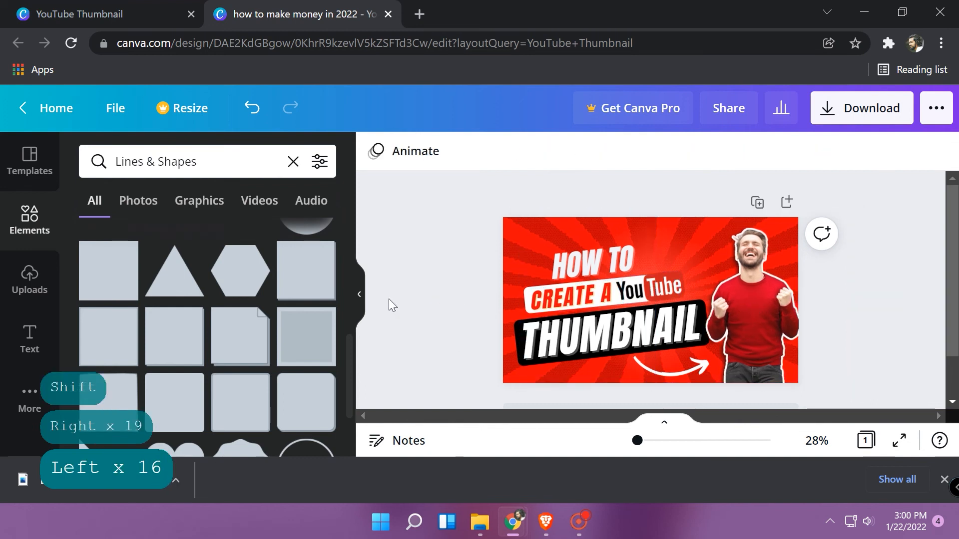
Nudge the "HOW TO", "CREATE A" and "THUMBNAIL" texts with their white and black bars slightly upward as one selection
{"action": "left_click", "coordinate": [607, 267]}
{"action": "left_click", "coordinate": [528, 306], "text": "shift"}
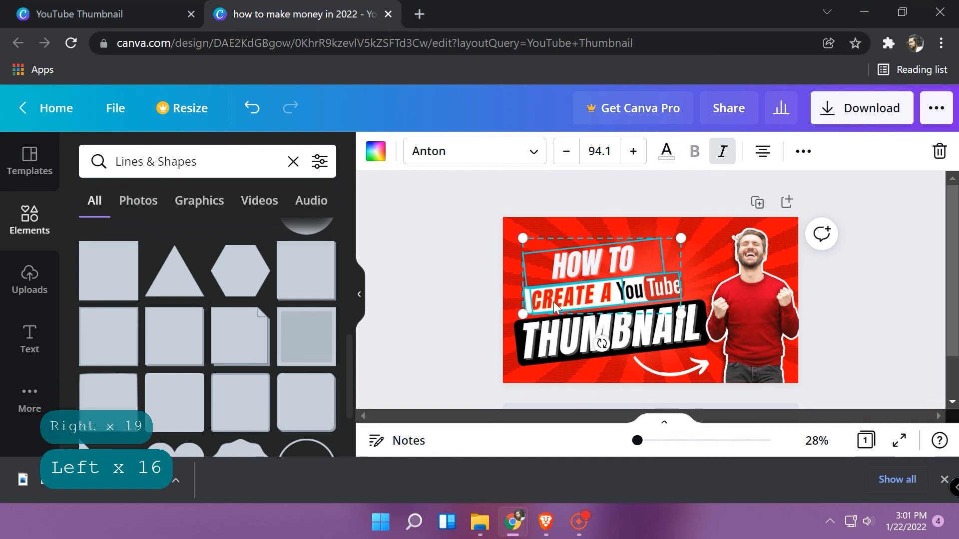
{"action": "left_click", "coordinate": [574, 300], "text": "shift"}
{"action": "left_click", "coordinate": [653, 286], "text": "shift"}
{"action": "key", "text": "ctrl+z"}
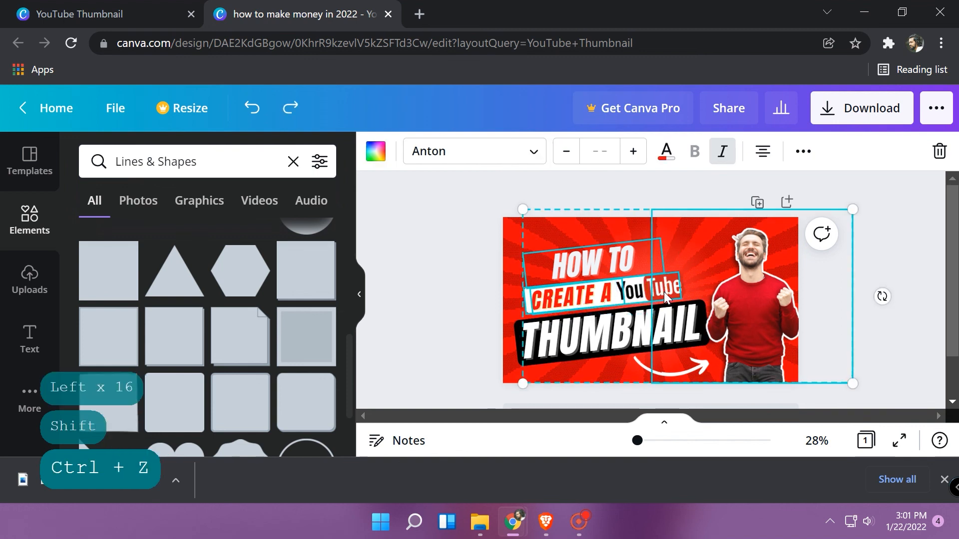
{"action": "left_click", "coordinate": [517, 333], "text": "shift"}
{"action": "key", "text": "Up"}
{"action": "key", "text": "Up"}
{"action": "key", "text": "Up"}
{"action": "key", "text": "Up"}
{"action": "key", "text": "Up"}
{"action": "key", "text": "Up"}
{"action": "key", "text": "Up"}
{"action": "key", "text": "Up"}
{"action": "key", "text": "Up"}
{"action": "key", "text": "Up"}
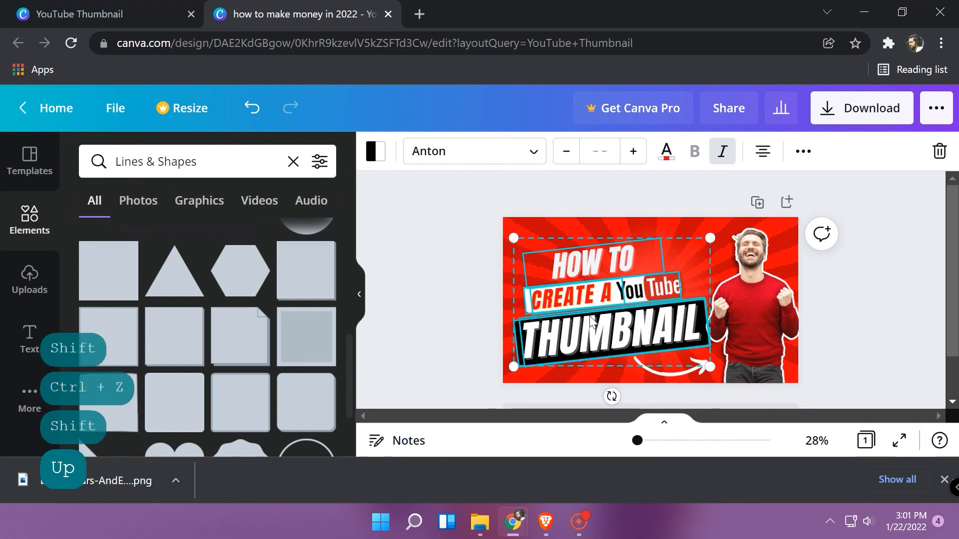
{"action": "left_click", "coordinate": [667, 281]}
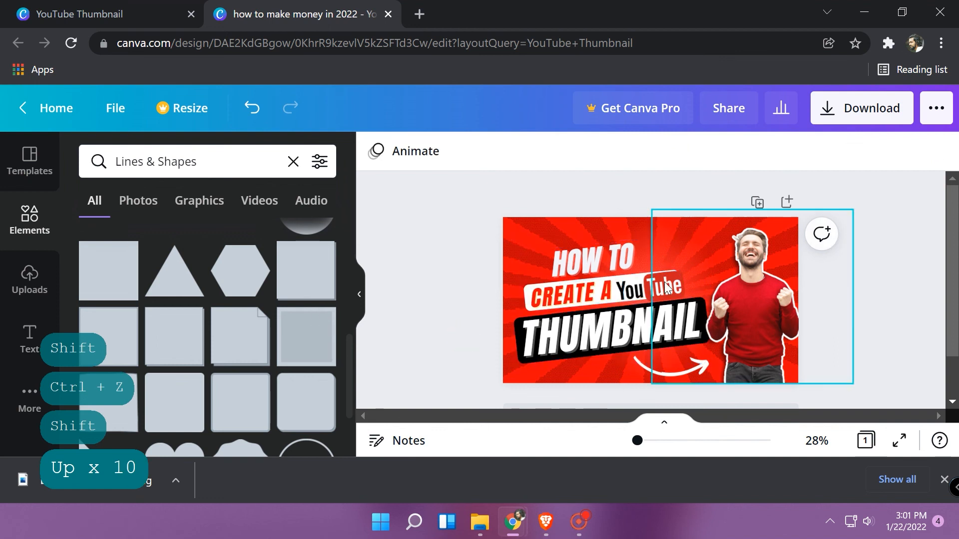
Nudge the YouTube logo slightly upward to line up with the white bar and the "CREATE A" text
{"action": "left_click", "coordinate": [626, 289]}
{"action": "key", "text": "Up"}
{"action": "key", "text": "Up"}
{"action": "key", "text": "Up"}
{"action": "key", "text": "Up"}
{"action": "key", "text": "Up"}
{"action": "key", "text": "Up"}
{"action": "key", "text": "Up"}
{"action": "key", "text": "Up"}
{"action": "key", "text": "Up"}
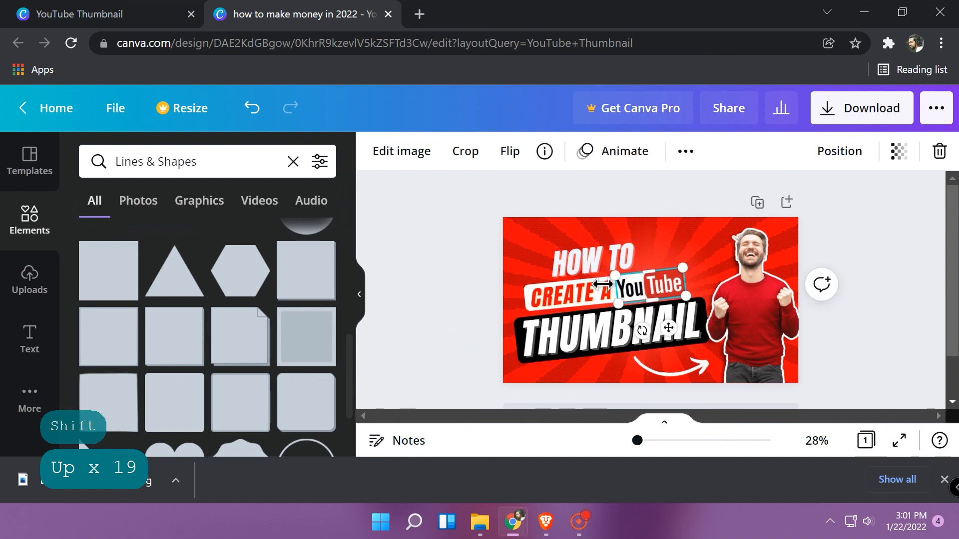
{"action": "left_click", "coordinate": [479, 370]}
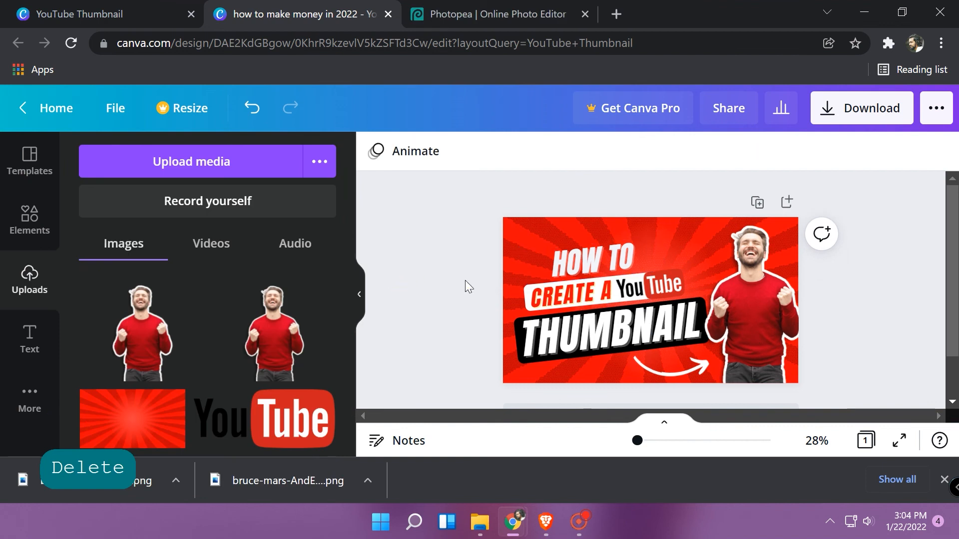
Download the finished thumbnail with PNG as the file type
{"action": "left_click", "coordinate": [861, 122]}
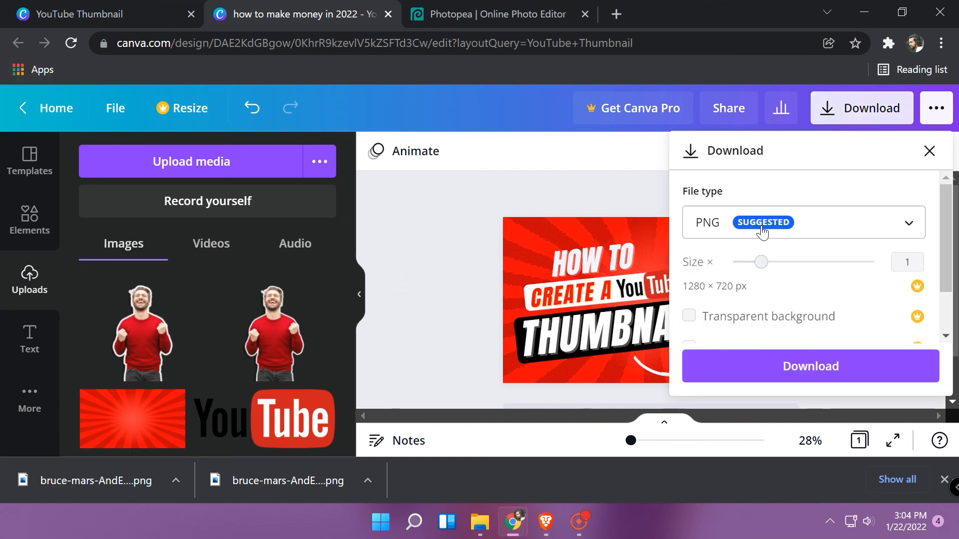
{"action": "left_click", "coordinate": [798, 221]}
{"action": "left_click", "coordinate": [798, 185]}
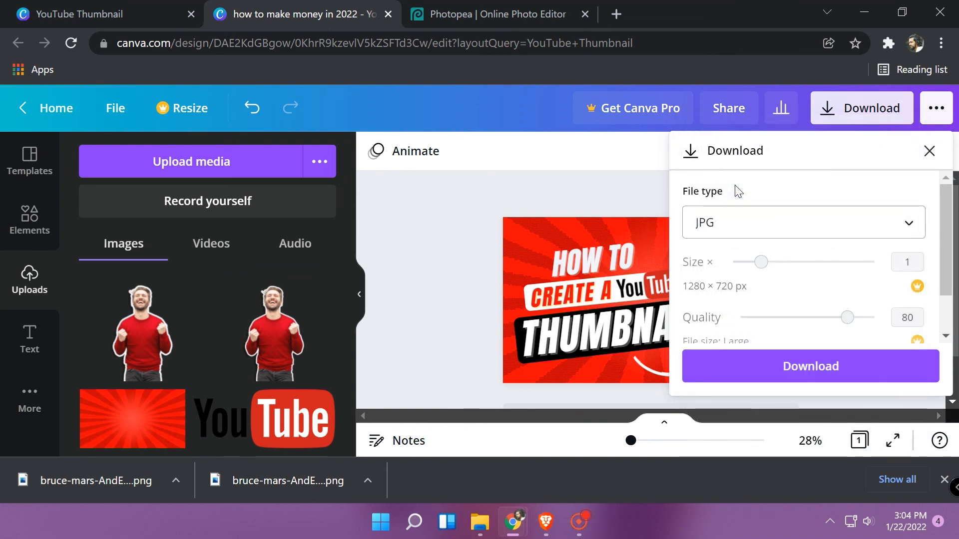
{"action": "left_click", "coordinate": [746, 224]}
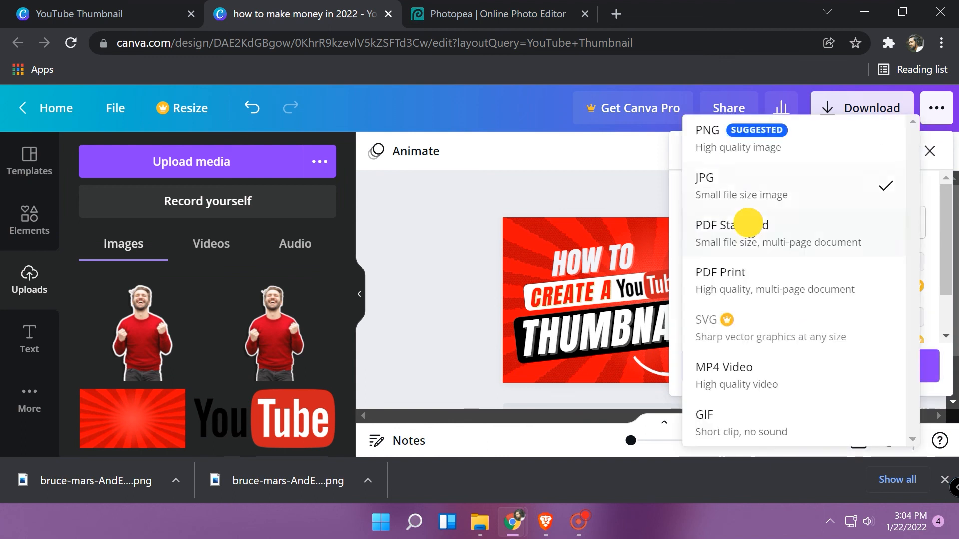
{"action": "left_click", "coordinate": [735, 153]}
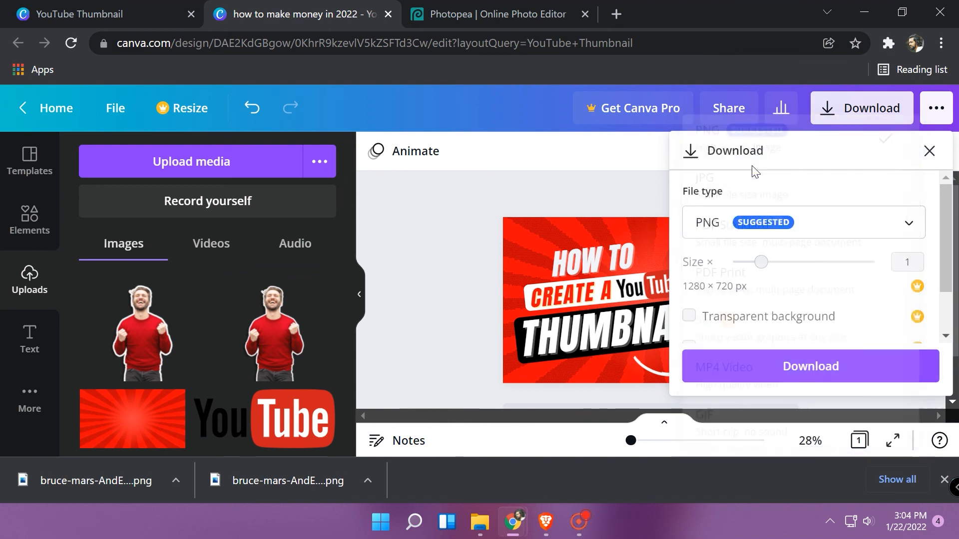
{"action": "left_click", "coordinate": [776, 378]}
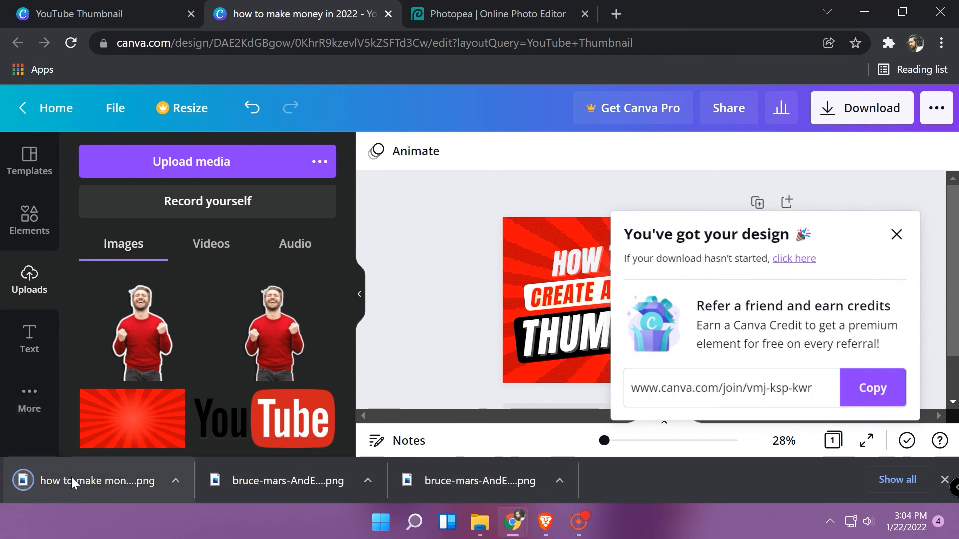
Show the downloaded "how to make money in 2022" PNG in its folder and view it full screen in Photos
{"action": "right_click", "coordinate": [78, 488]}
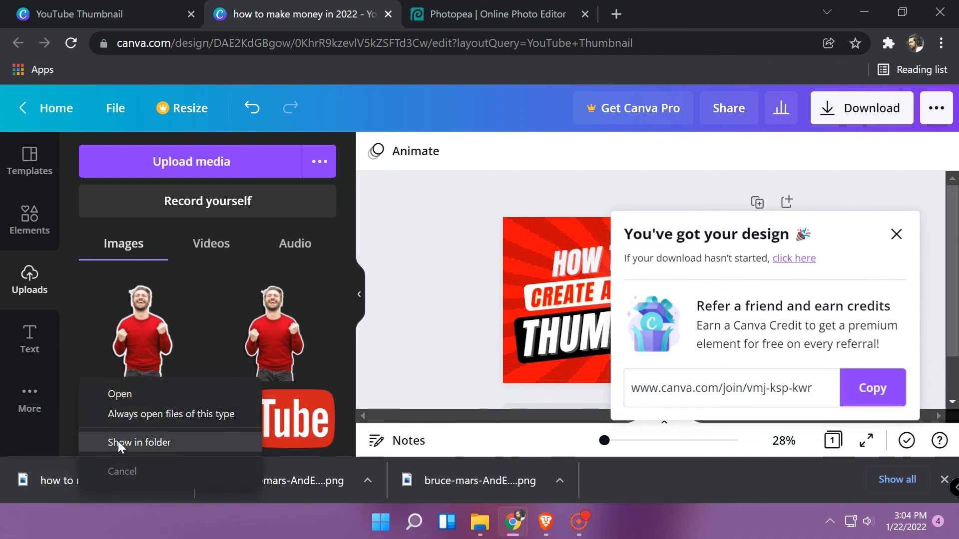
{"action": "left_click", "coordinate": [118, 441]}
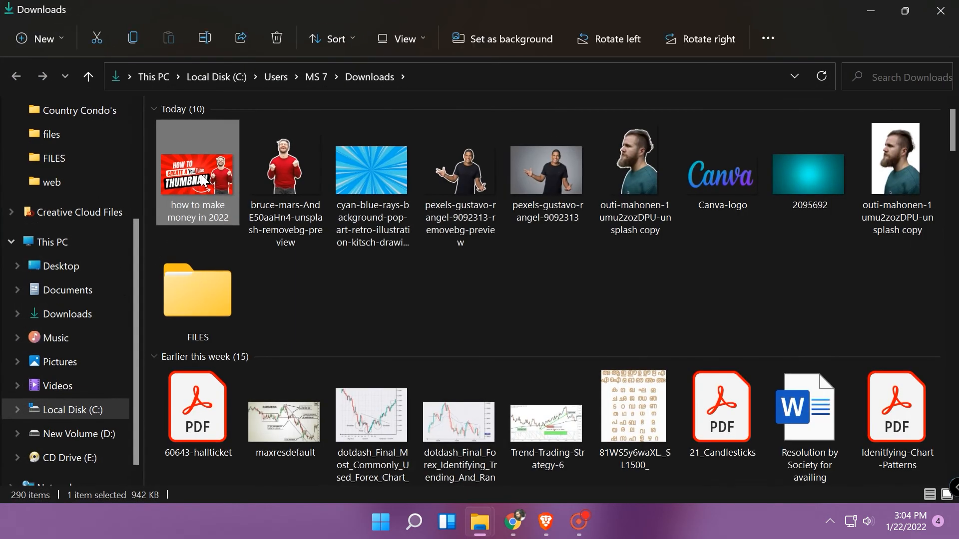
{"action": "double_click", "coordinate": [202, 181]}
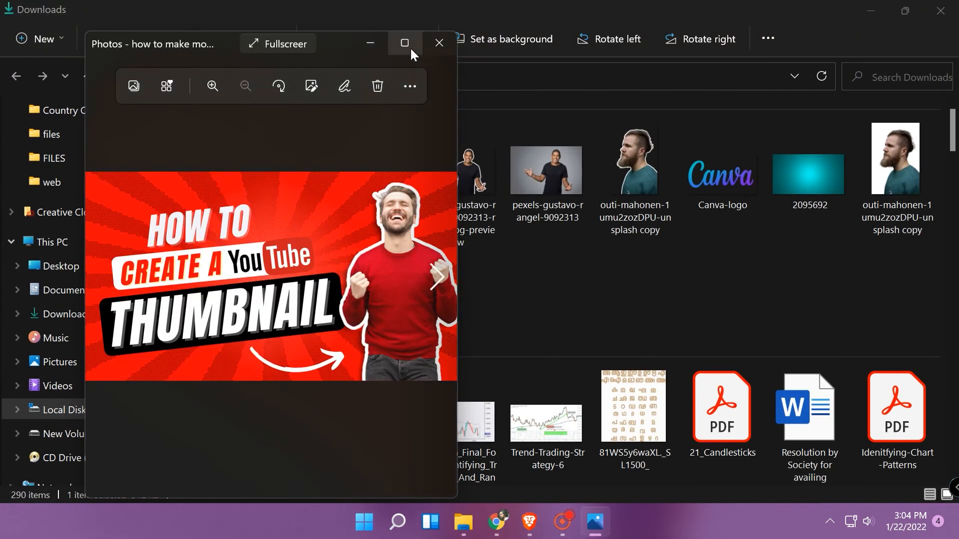
{"action": "left_click", "coordinate": [410, 43]}
{"action": "left_click", "coordinate": [931, 98]}
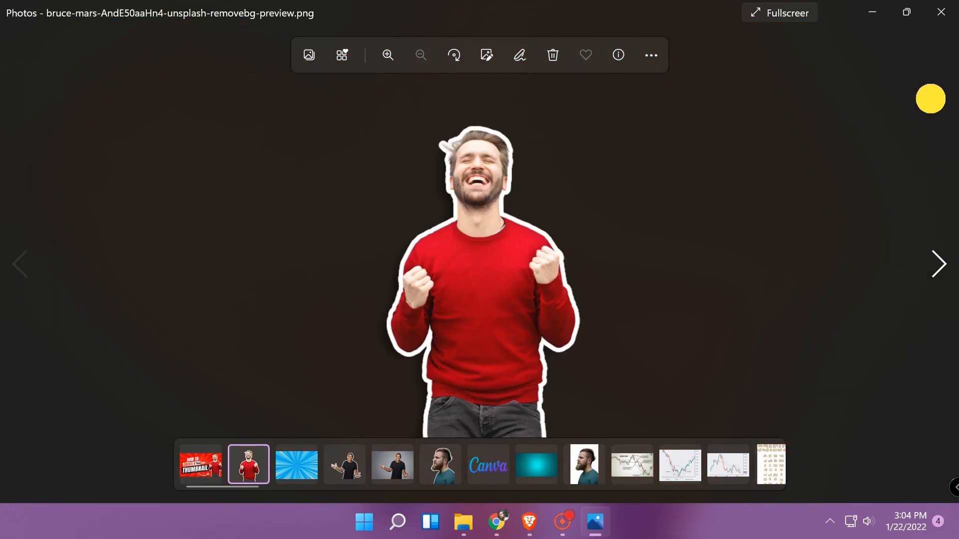
{"action": "left_click", "coordinate": [199, 464]}
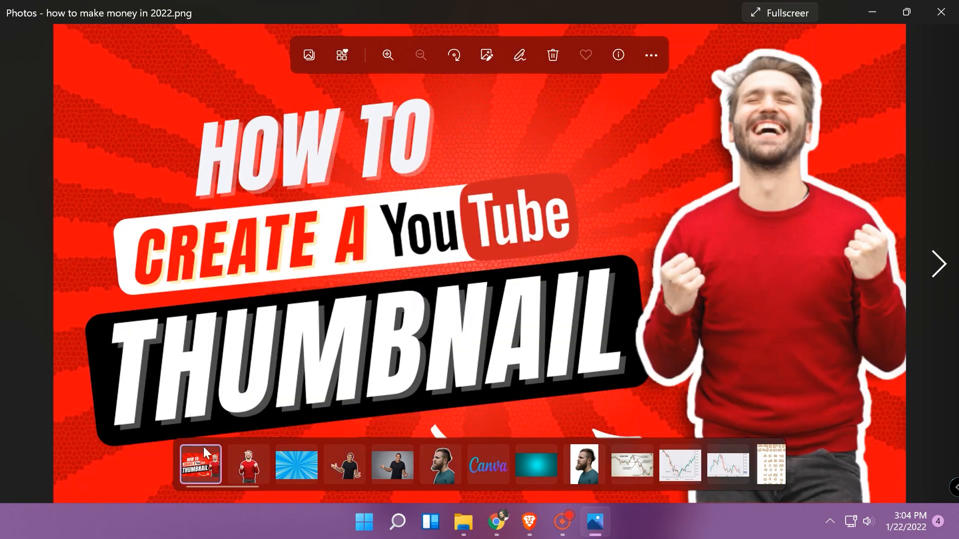
{"action": "left_click", "coordinate": [787, 11]}
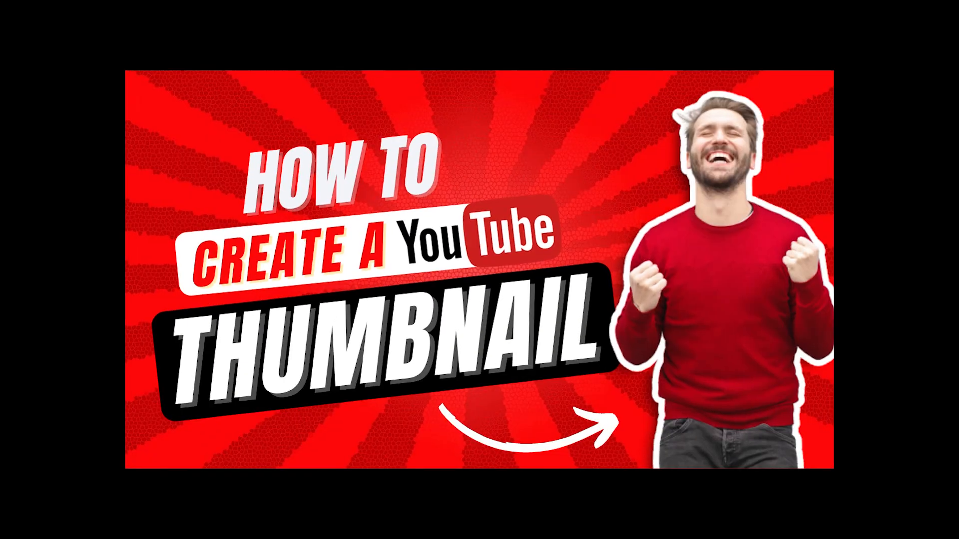